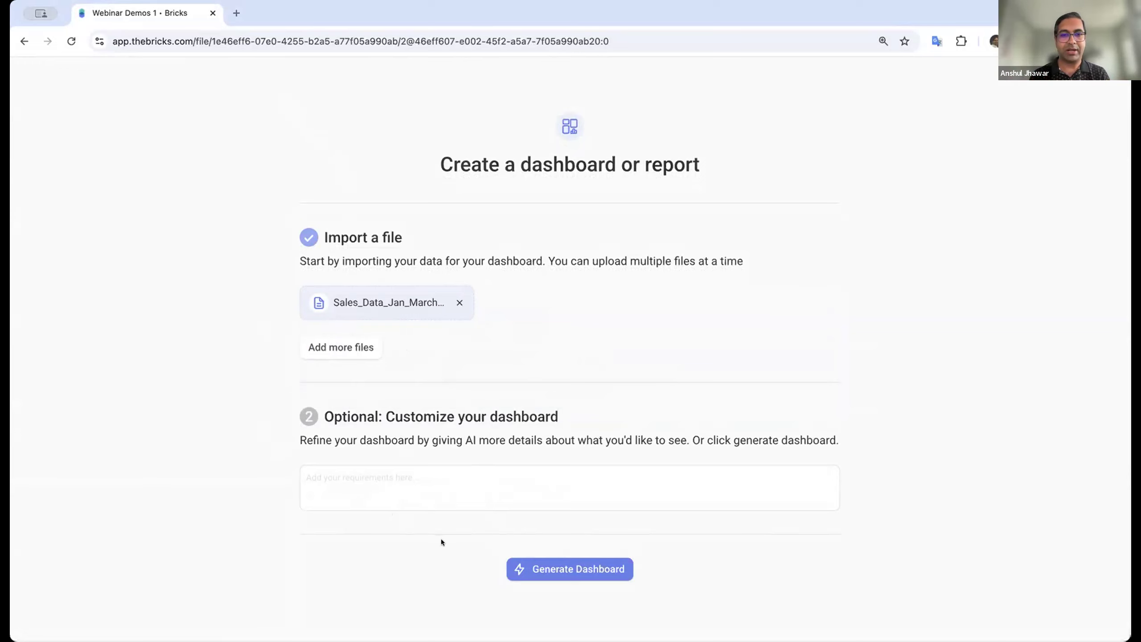
Generate a dashboard from the imported Sales_Data_Jan_March file without adding customization requirements
click(570, 569)
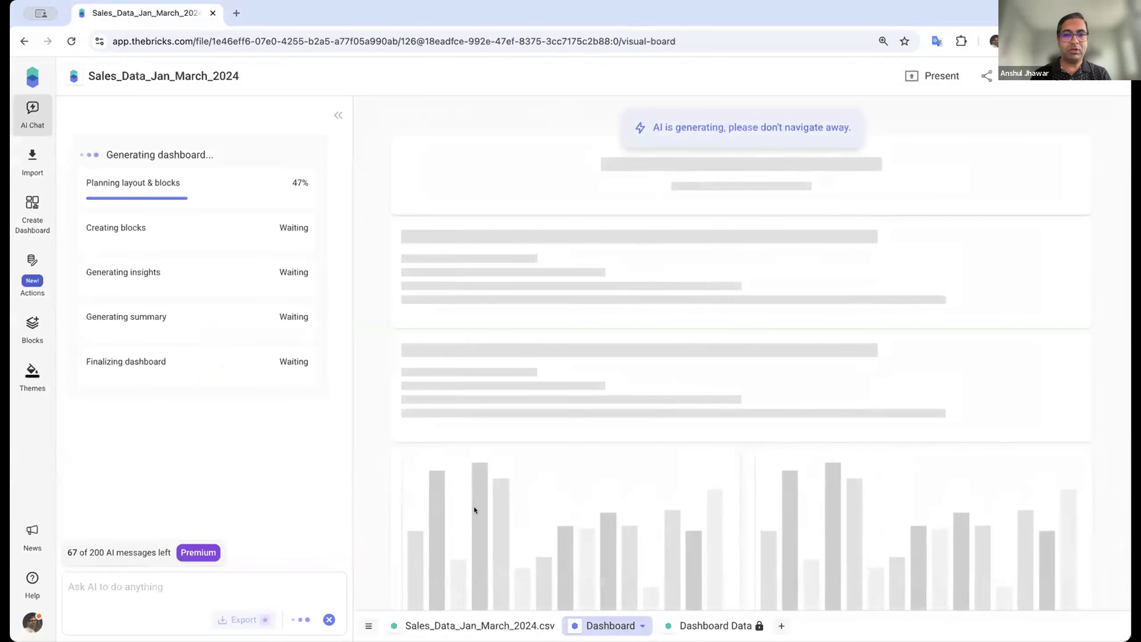
click(615, 622)
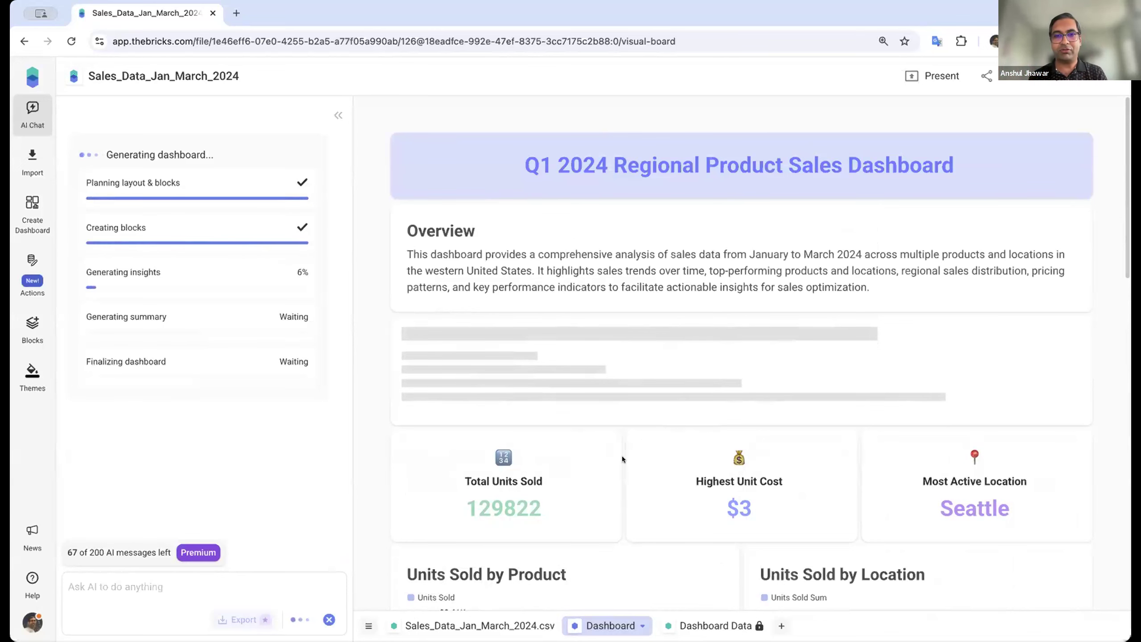
Examine the key figures, charts and tables while the dashboard is being generated
scroll(359, 446, down, 4)
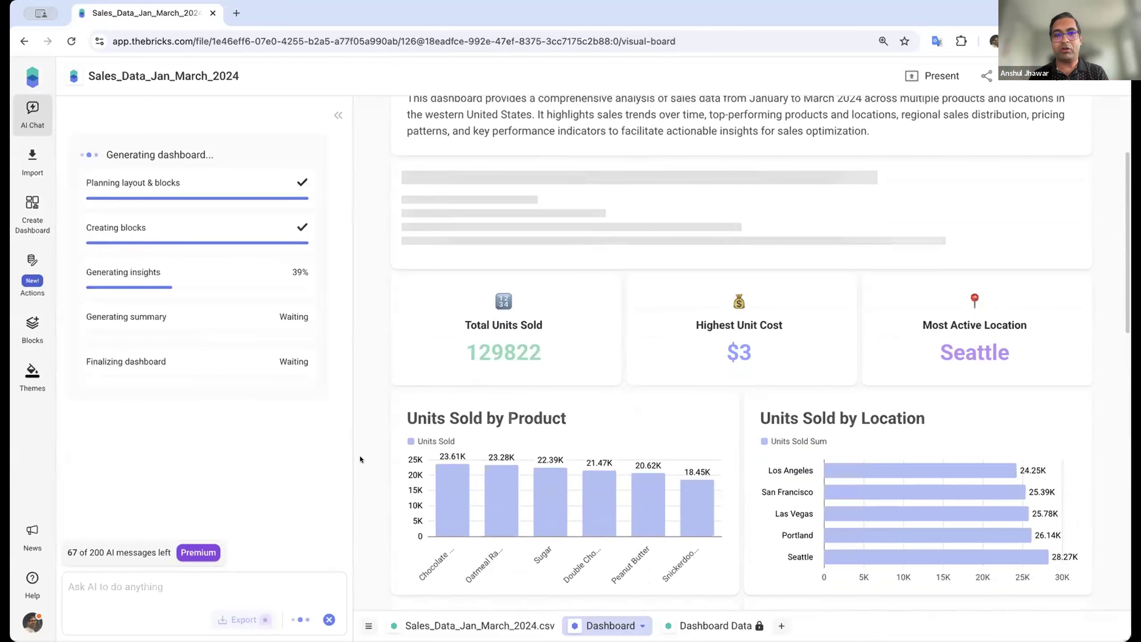
scroll(360, 477, down, 2)
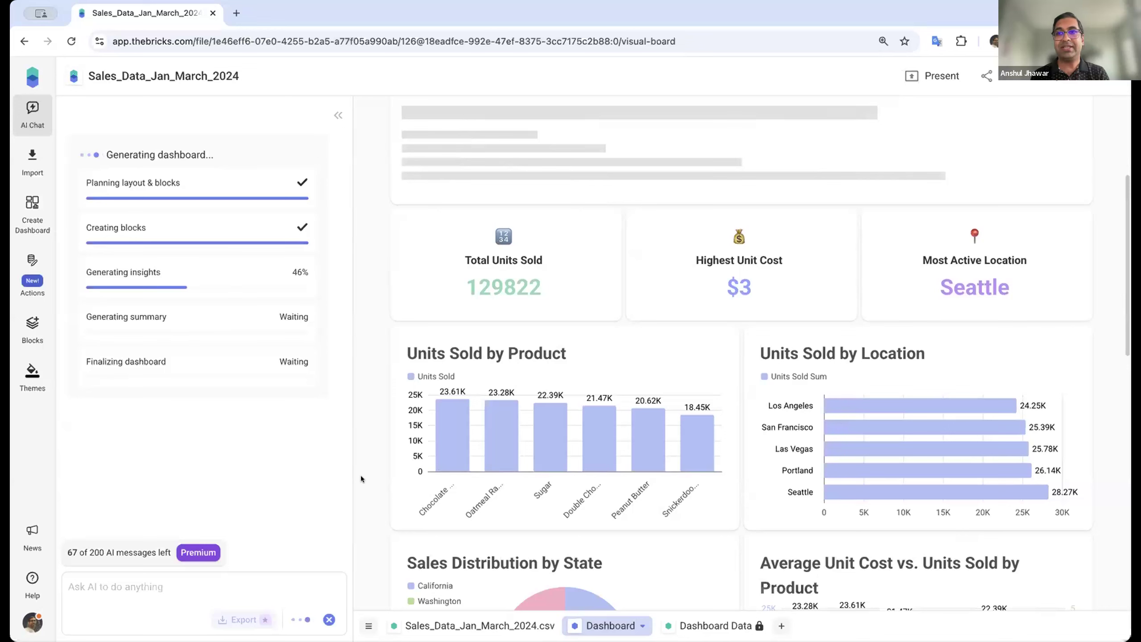
scroll(360, 475, down, 6)
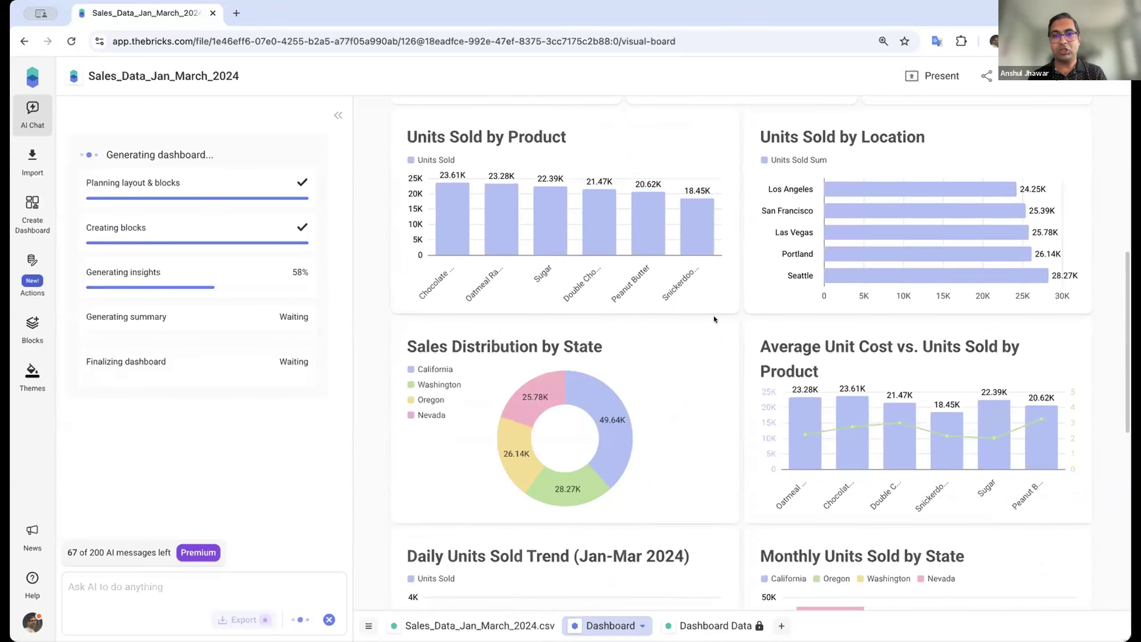
scroll(715, 346, down, 6)
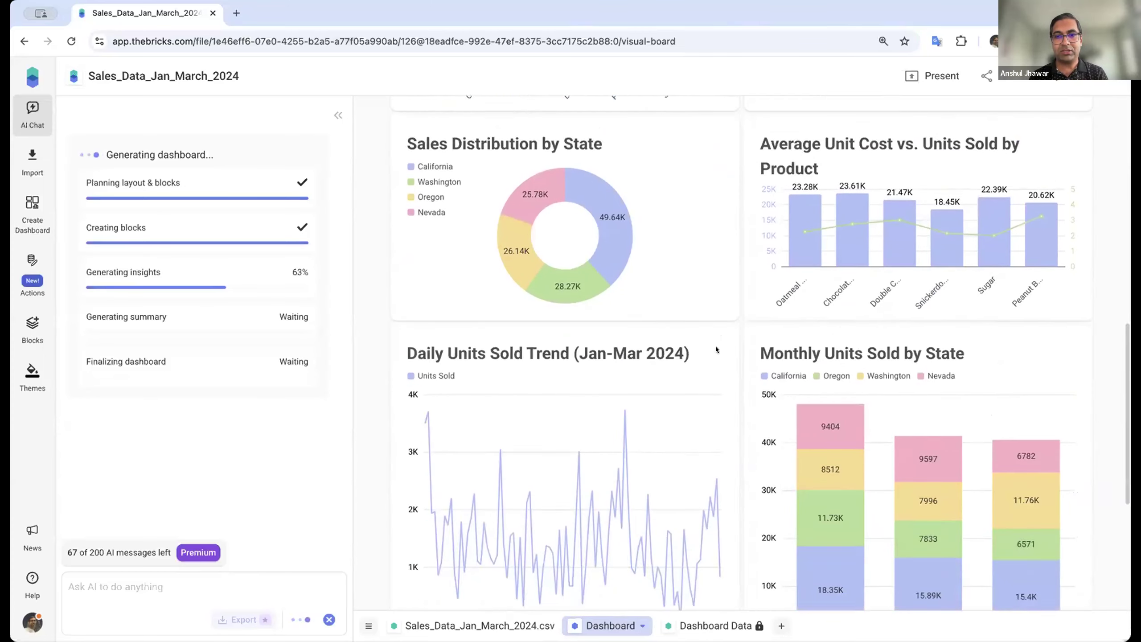
scroll(715, 345, down, 5)
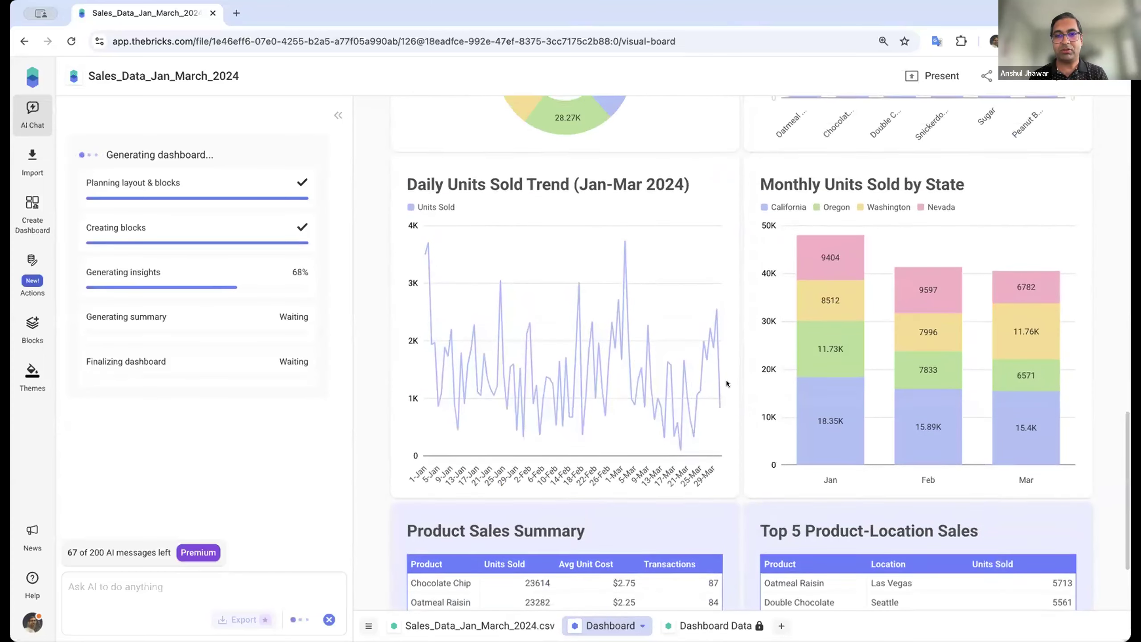
scroll(725, 380, down, 3)
scroll(747, 445, up, 5)
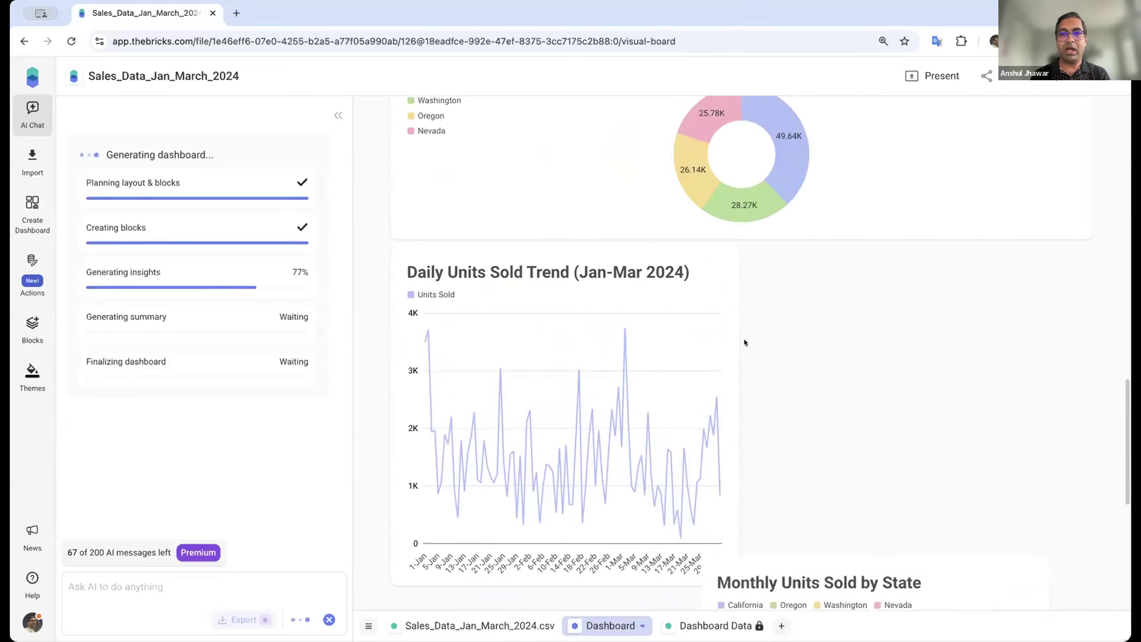
scroll(744, 342, up, 15)
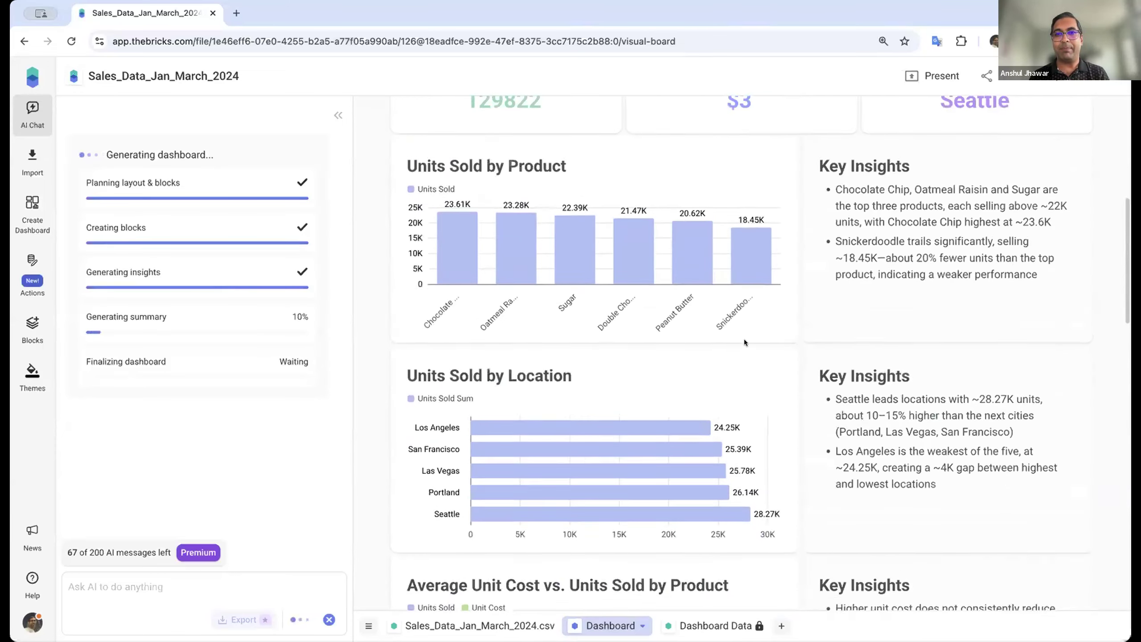
scroll(745, 342, up, 1)
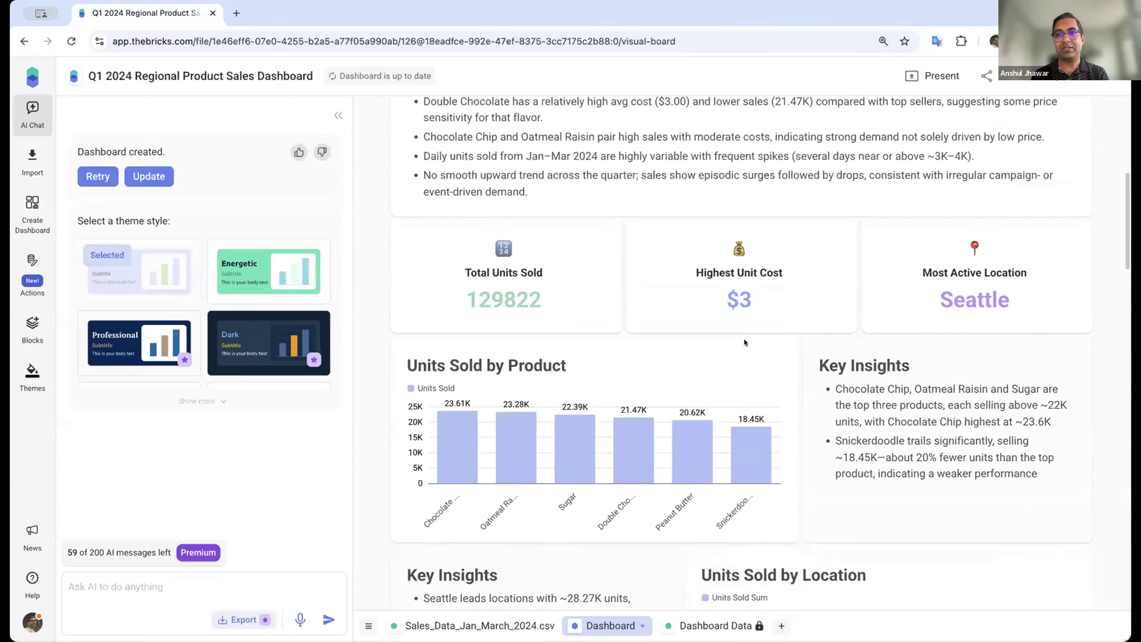
Collapse the AI chat pane and make the Units Sold by Product chart taller
scroll(718, 402, down, 3)
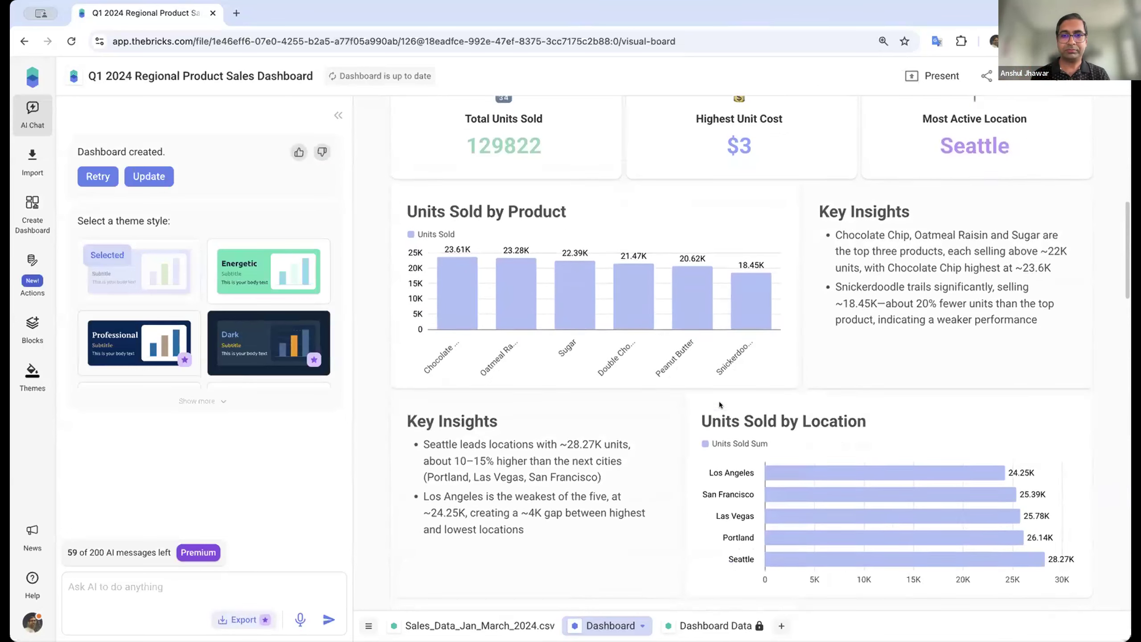
scroll(697, 349, up, 5)
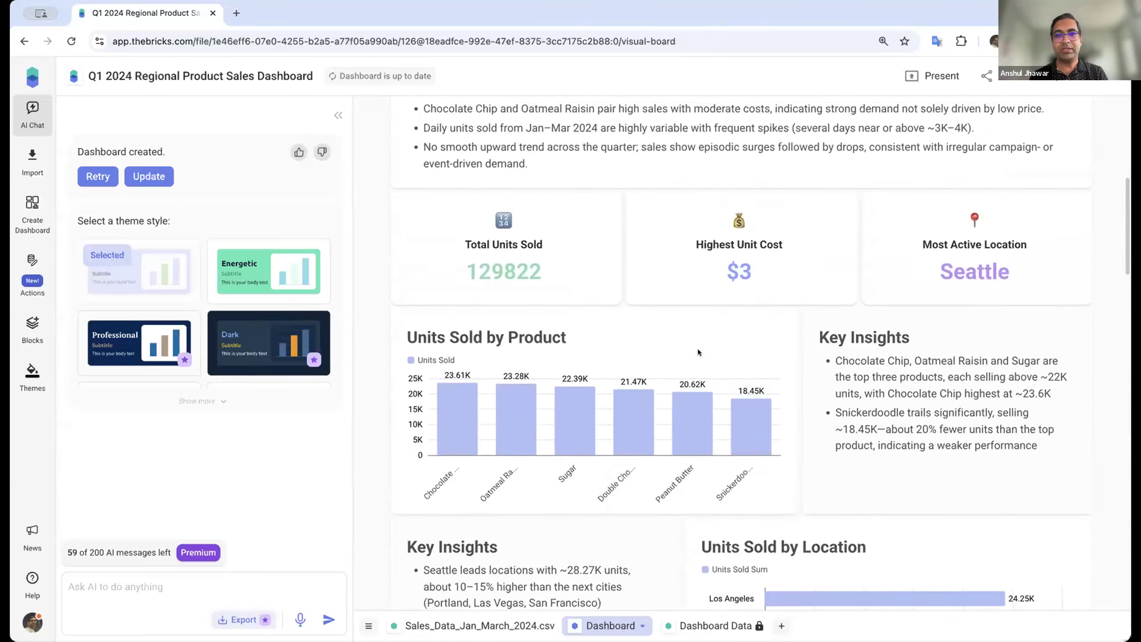
scroll(698, 349, down, 5)
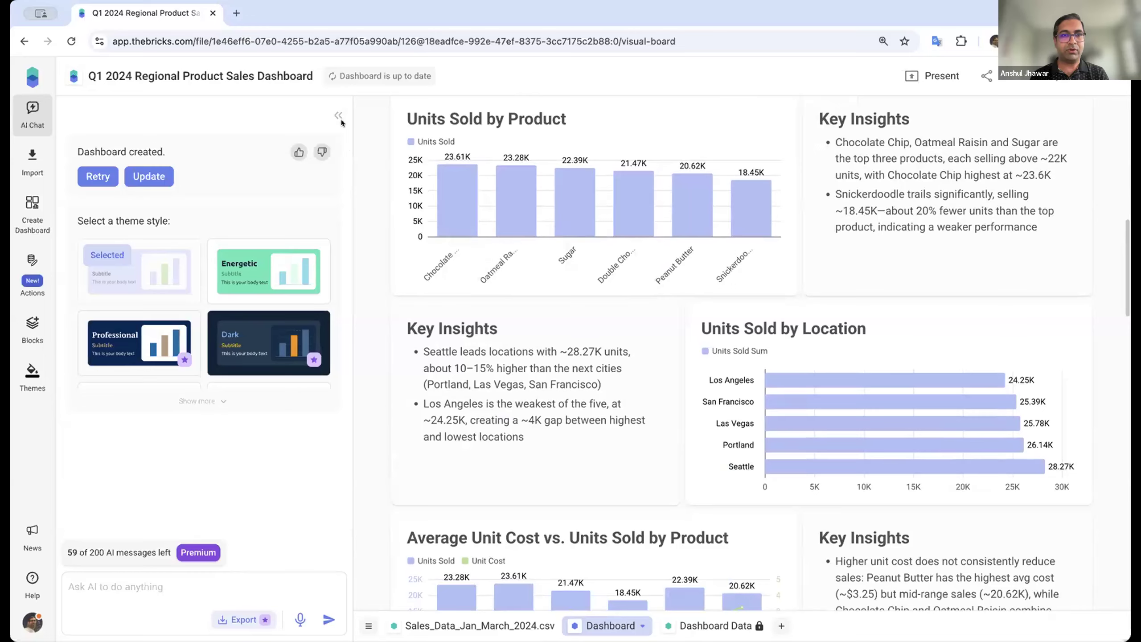
scroll(546, 366, down, 6)
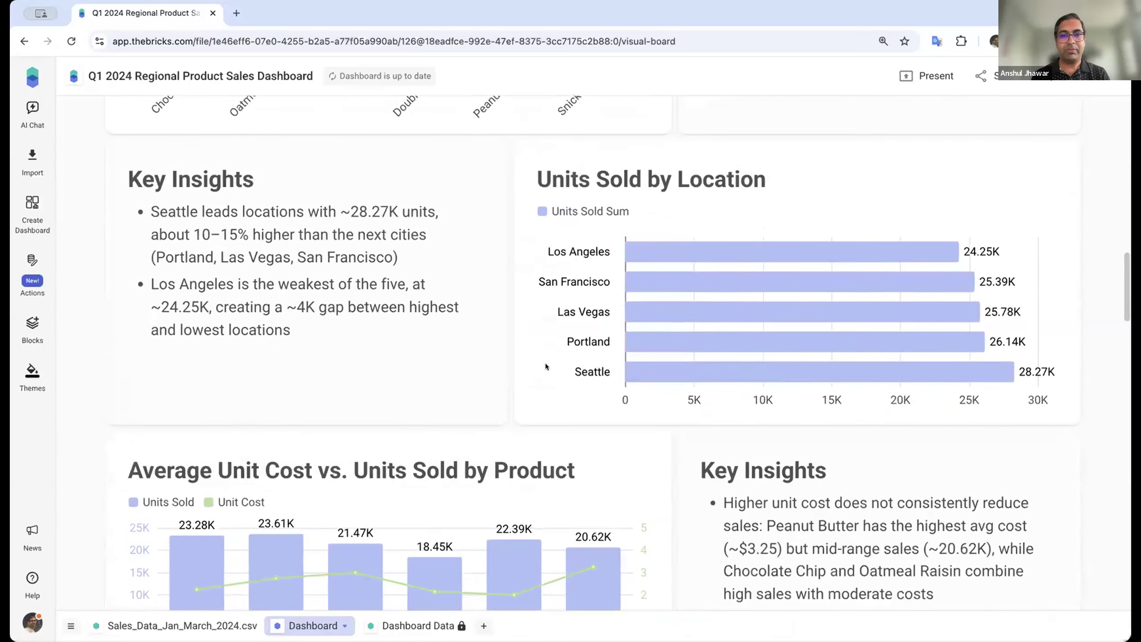
scroll(546, 367, down, 1)
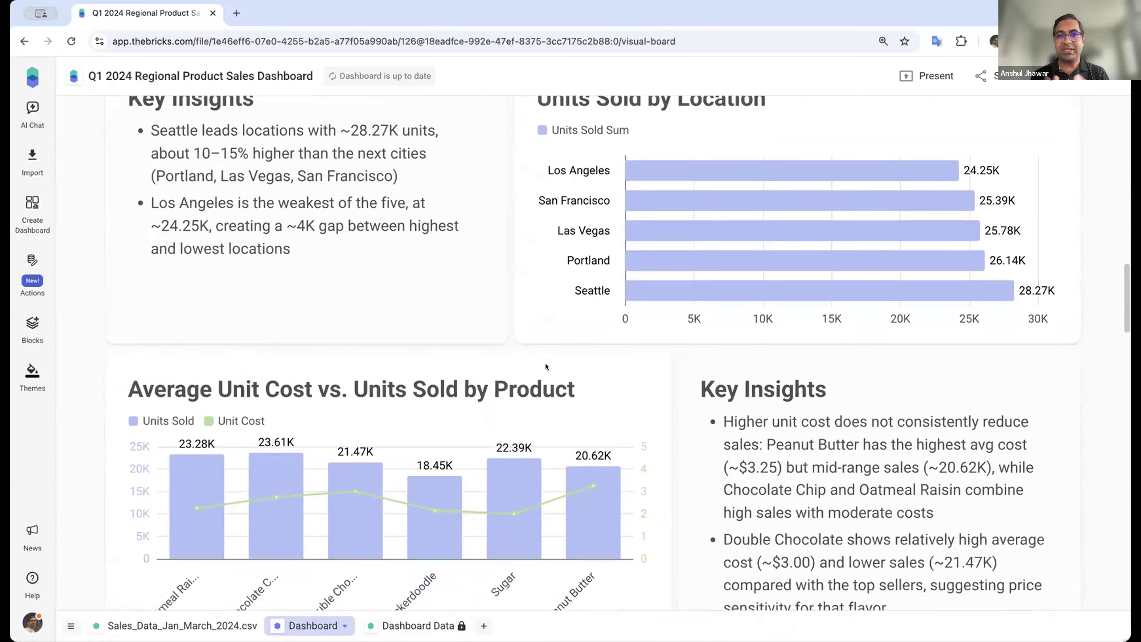
scroll(545, 367, up, 8)
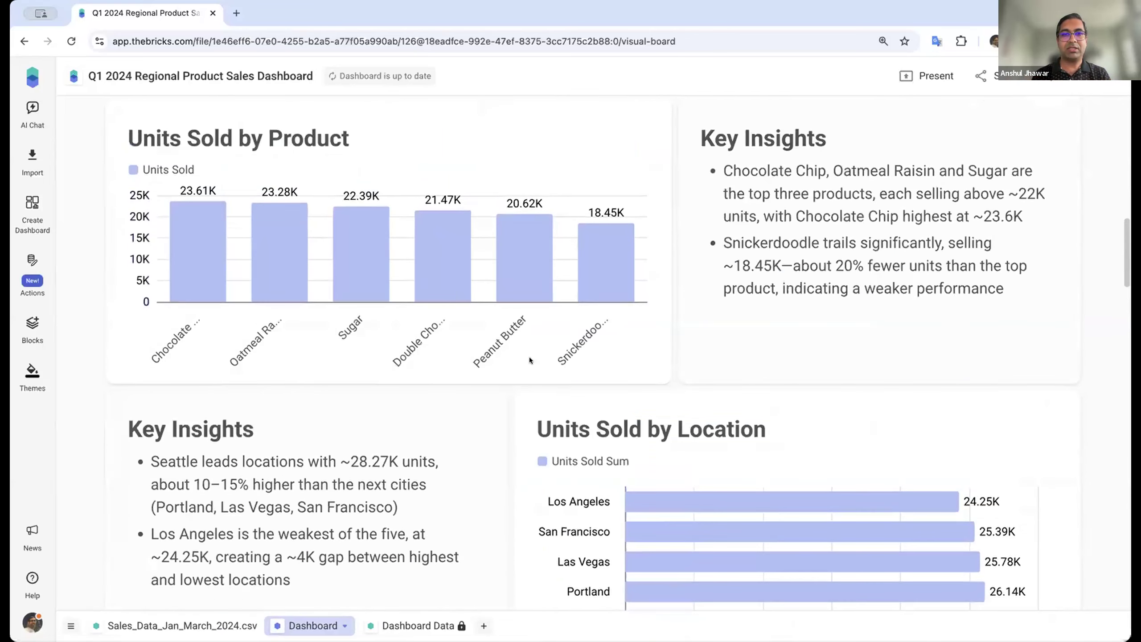
click(507, 378)
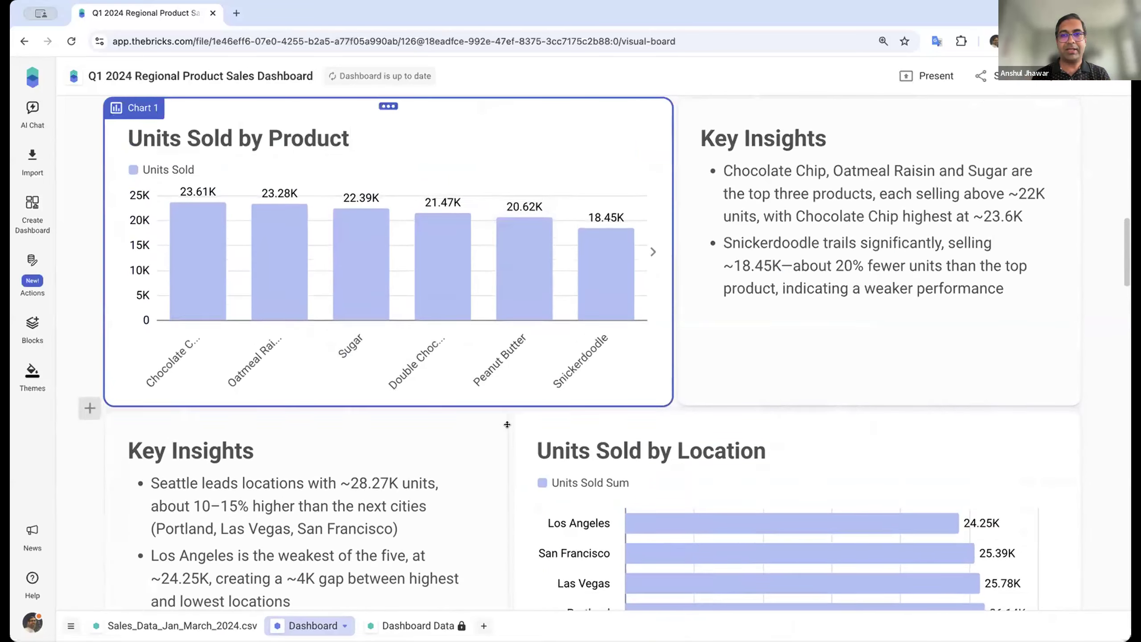
Highlight "Chocolate Chip" in the Key Insights text beside the Units Sold by Product chart and clear the selection
click(835, 194)
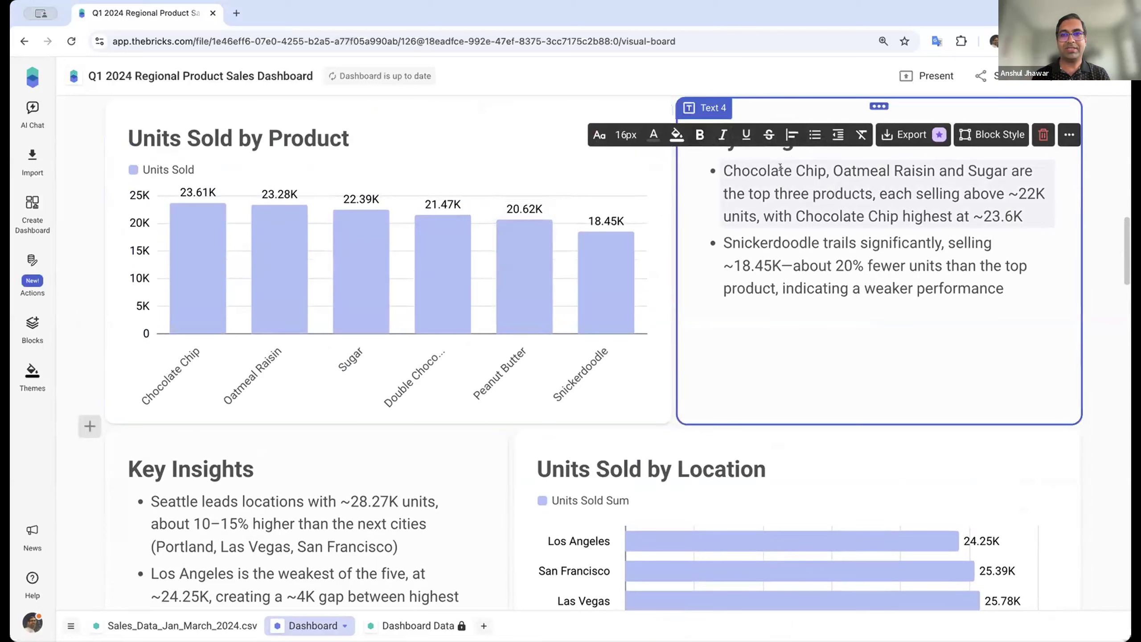
drag(724, 171, 821, 164)
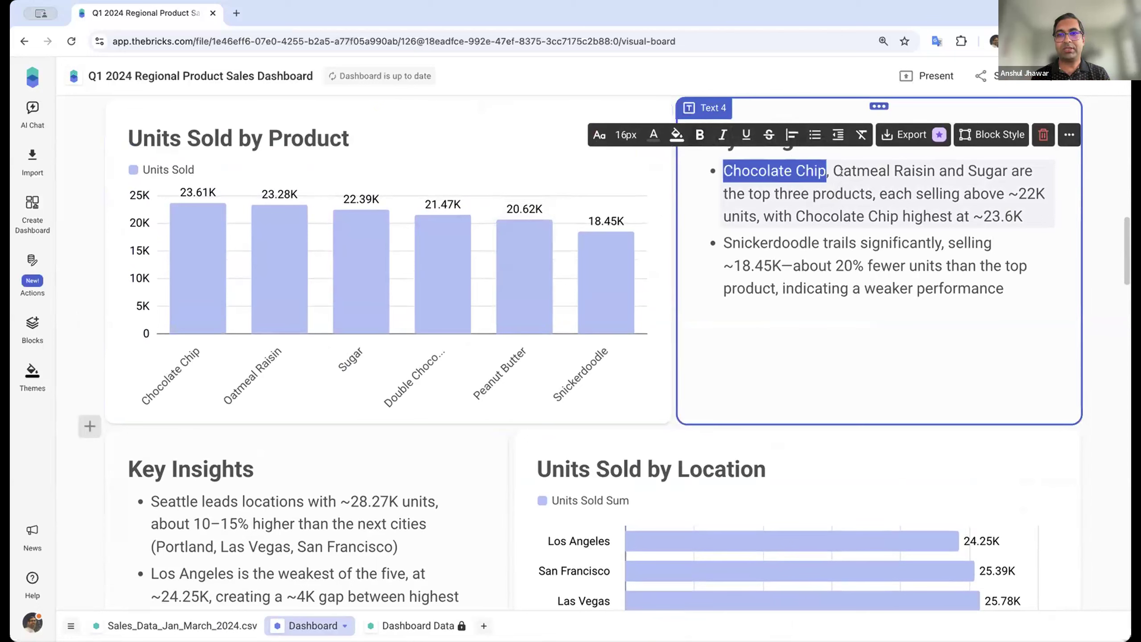
click(841, 172)
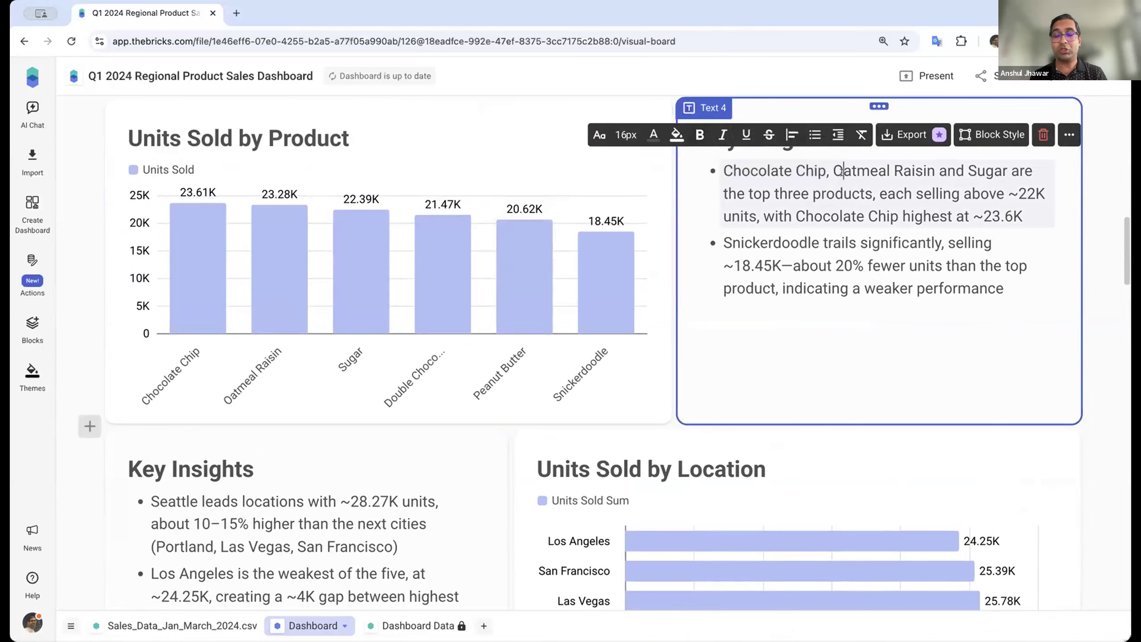
Review the remaining charts, their key insights and the product sales tables, and return to the dashboard overview
scroll(719, 175, down, 7)
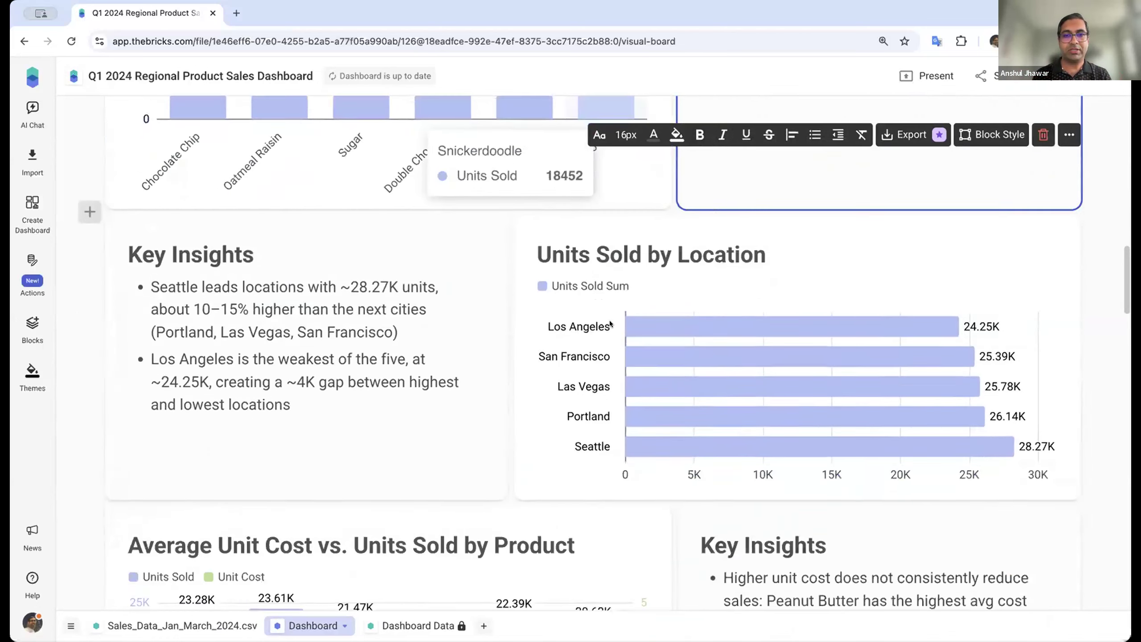
scroll(634, 399, down, 4)
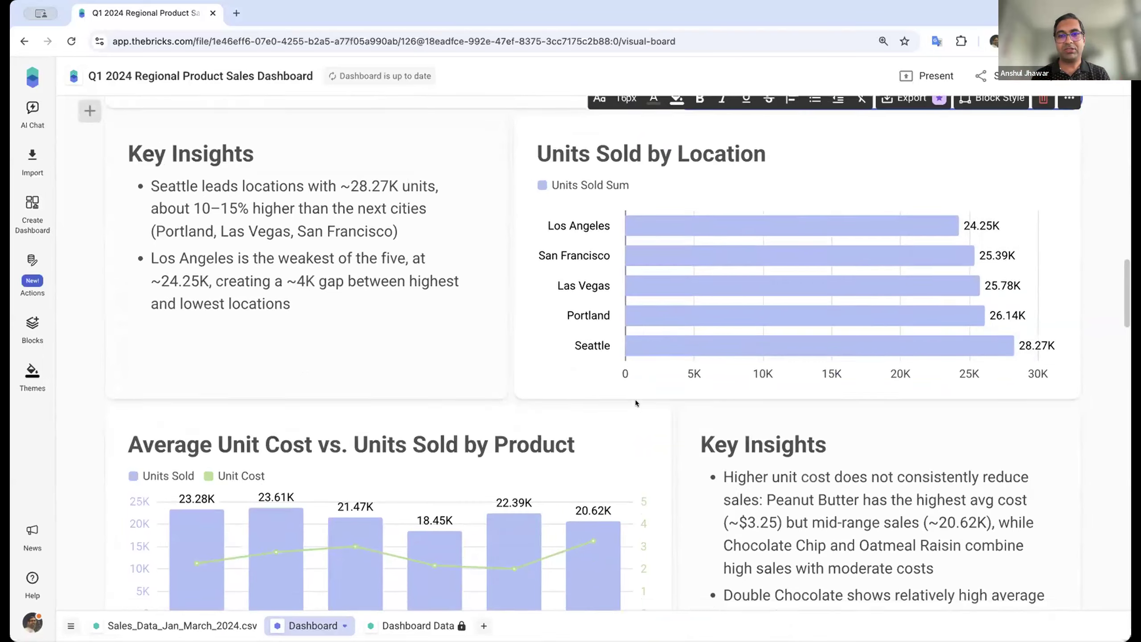
scroll(635, 400, down, 2)
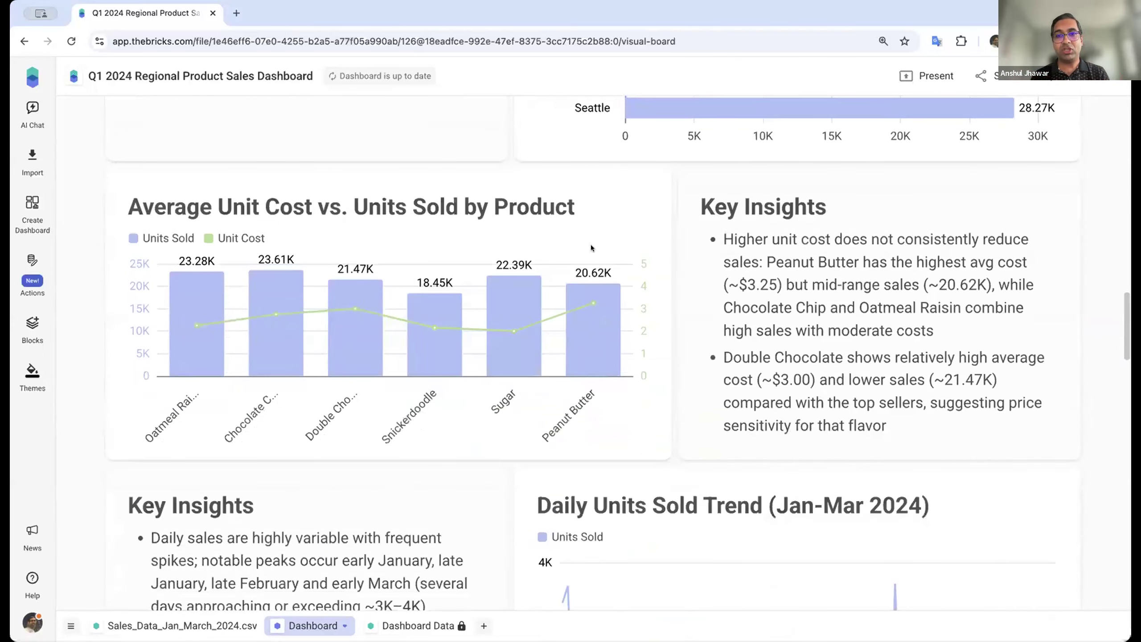
scroll(583, 319, down, 15)
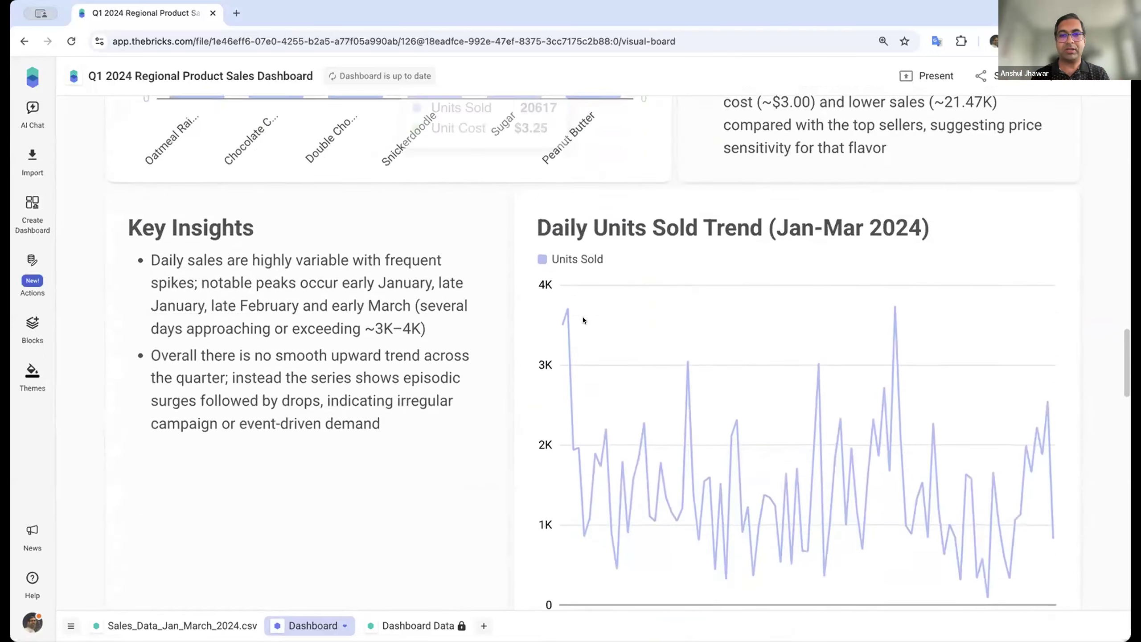
scroll(583, 319, down, 7)
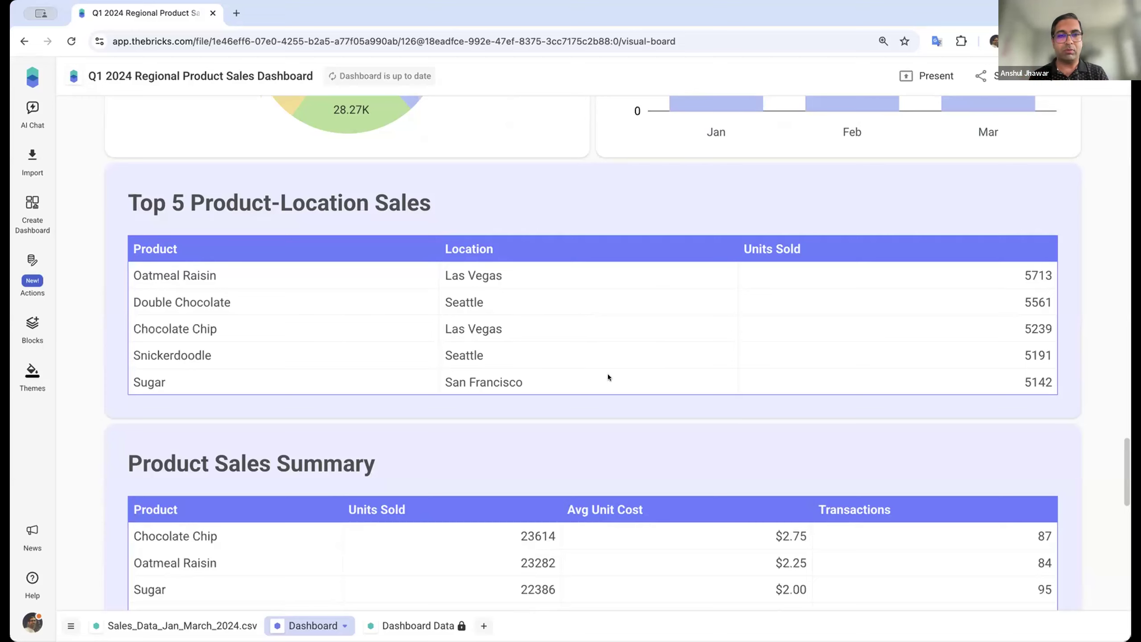
scroll(609, 376, down, 5)
scroll(609, 376, up, 10)
scroll(608, 376, up, 15)
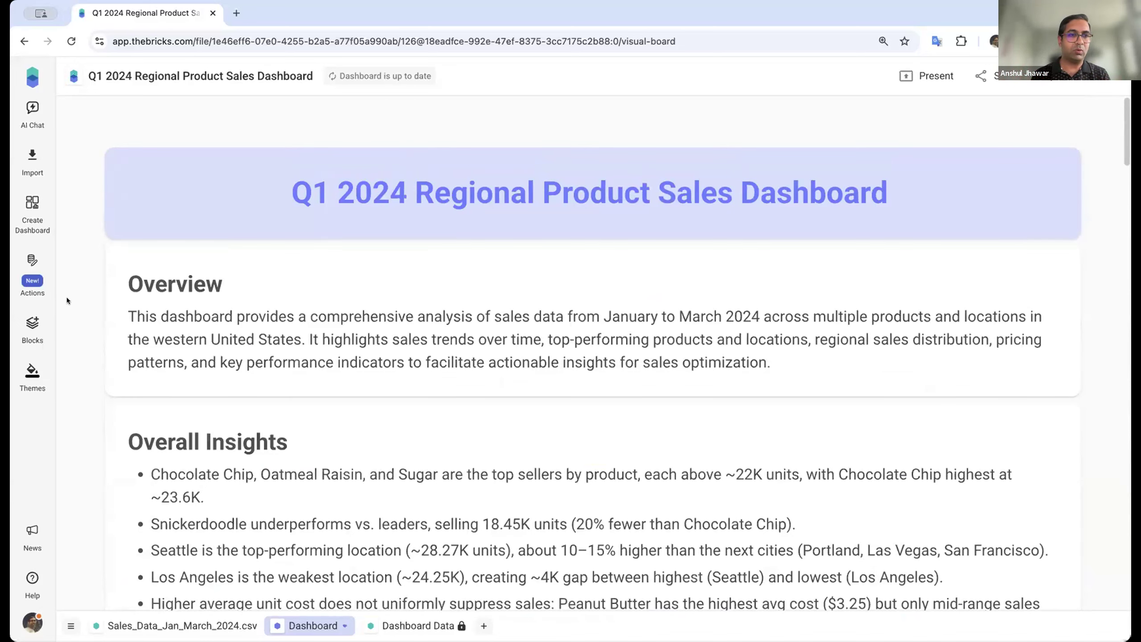
Apply the Energetic standard theme to the dashboard and check the restyled charts
click(19, 378)
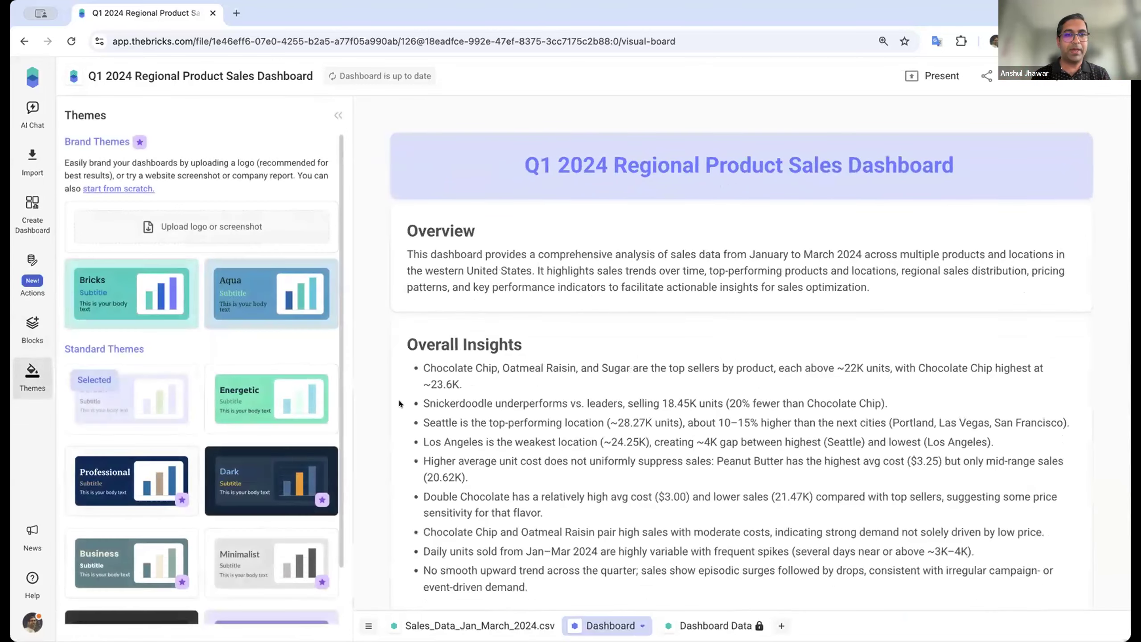
scroll(252, 451, down, 2)
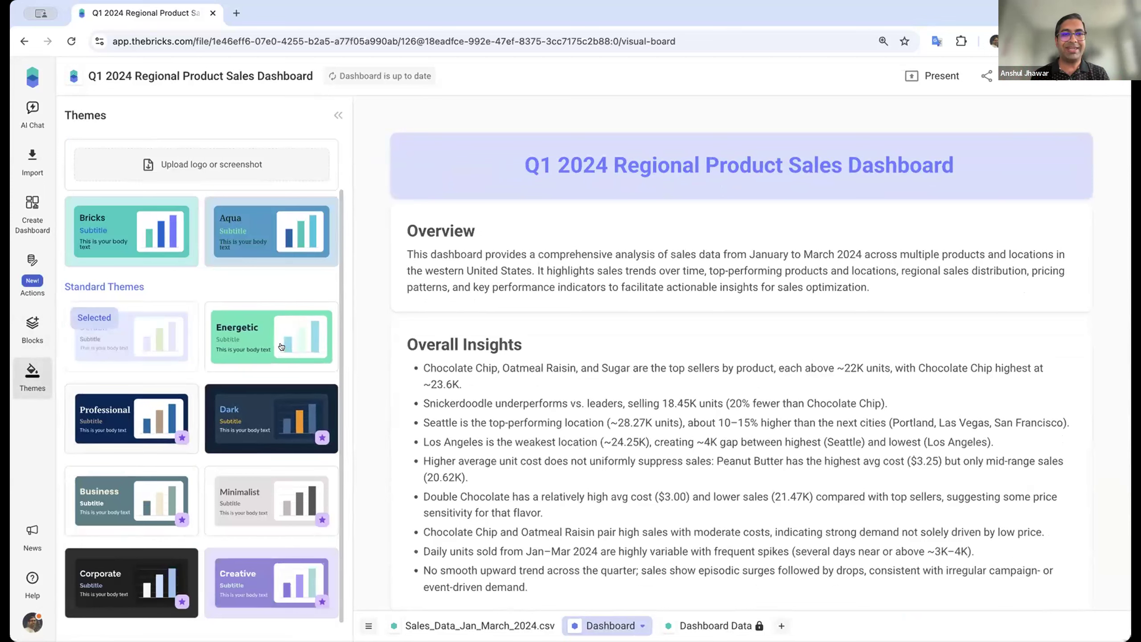
click(296, 355)
scroll(706, 359, down, 10)
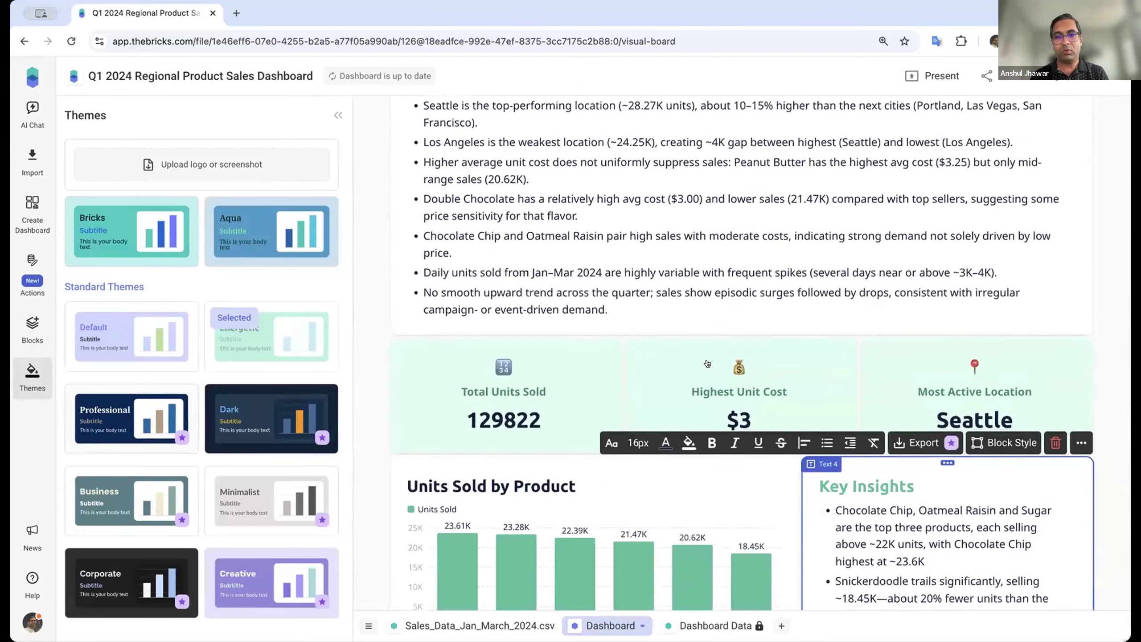
scroll(707, 363, down, 12)
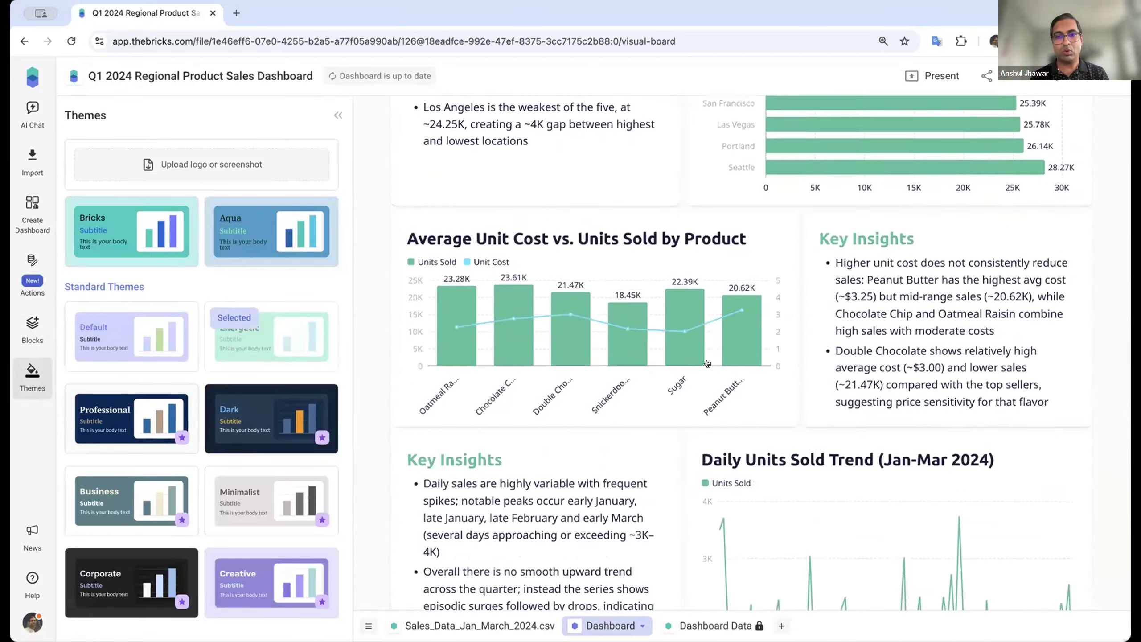
scroll(706, 364, down, 4)
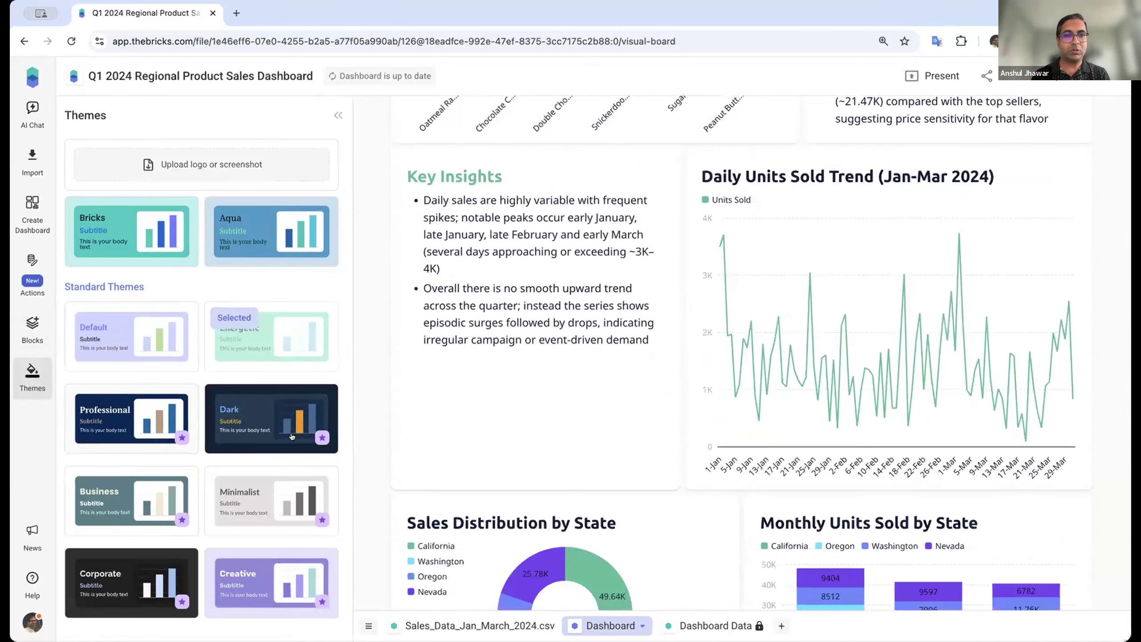
Apply the Professional standard theme to the dashboard and check its charts and tables
click(101, 418)
scroll(673, 452, up, 18)
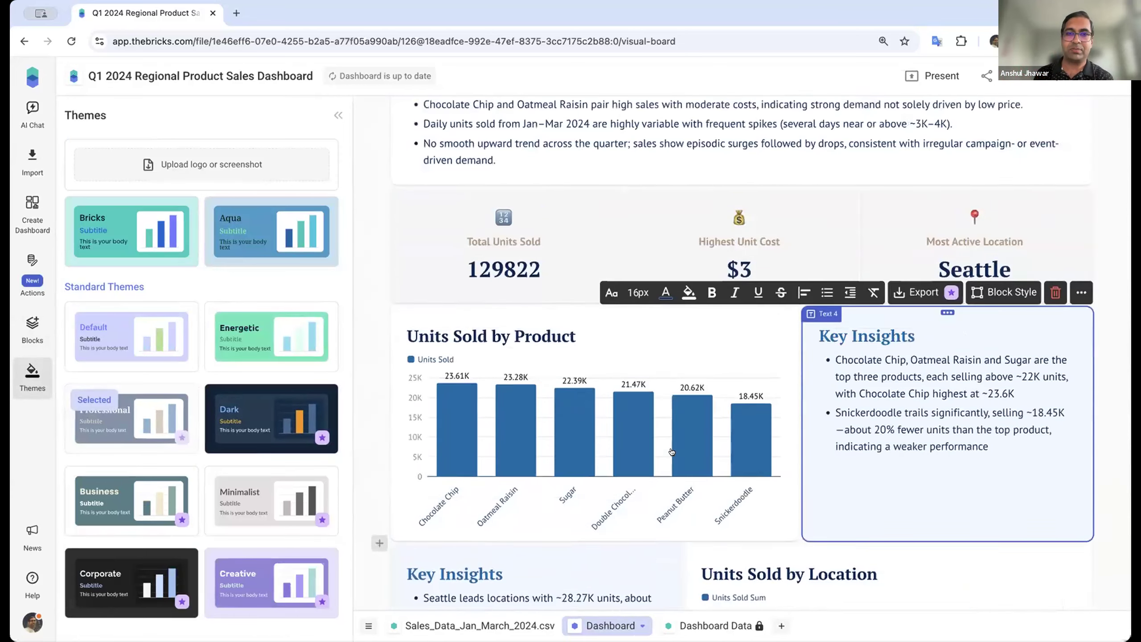
scroll(672, 451, up, 1)
scroll(672, 451, down, 20)
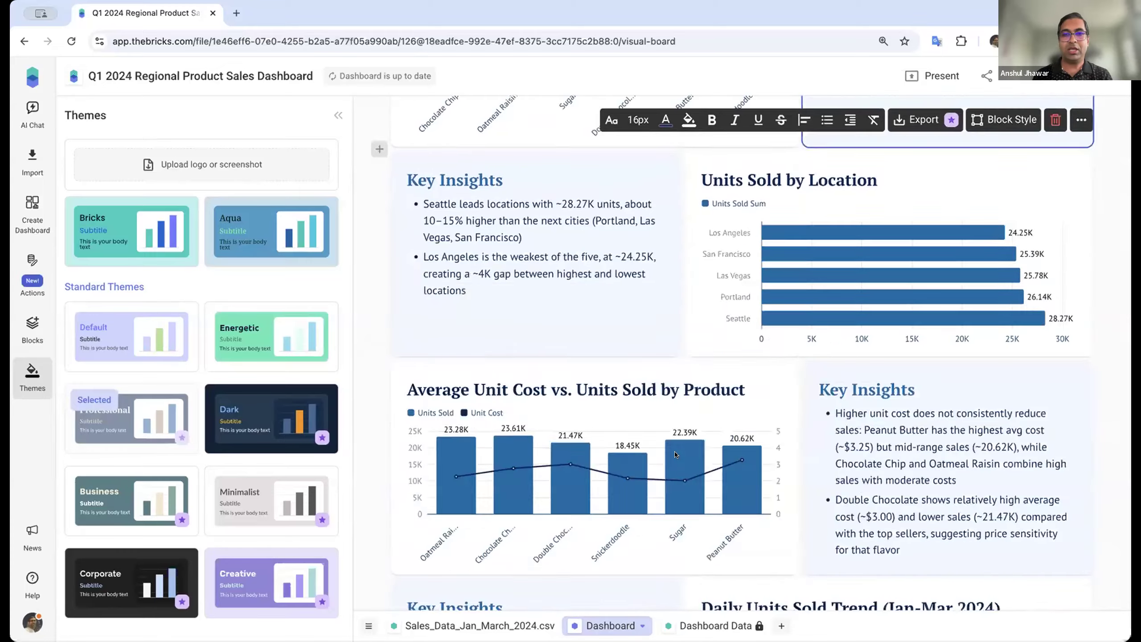
scroll(674, 451, down, 8)
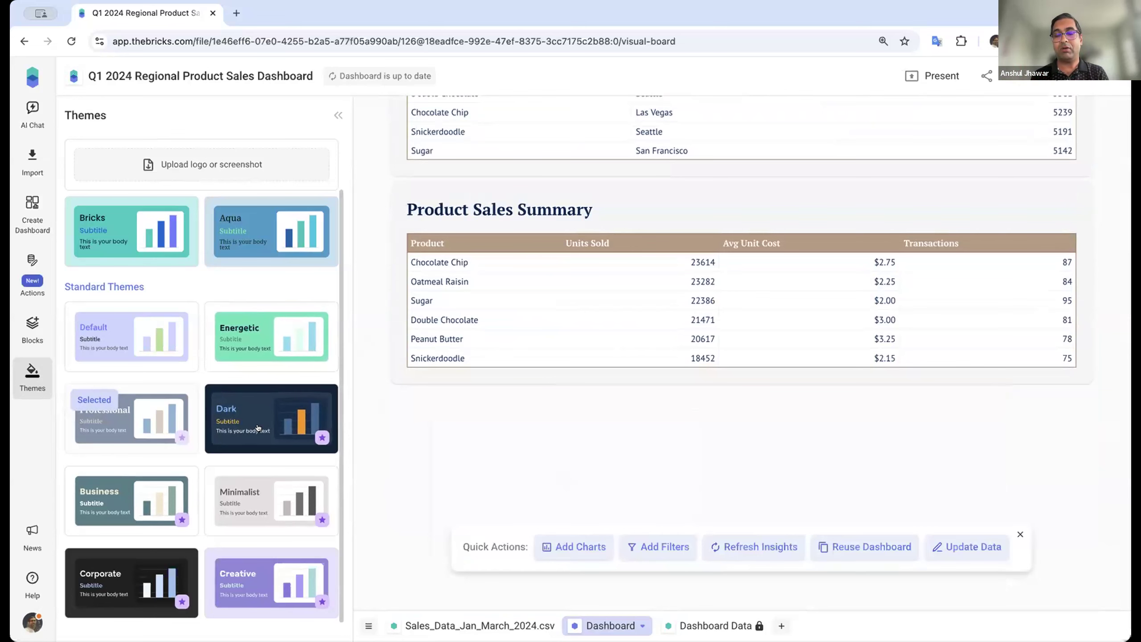
scroll(640, 332, up, 15)
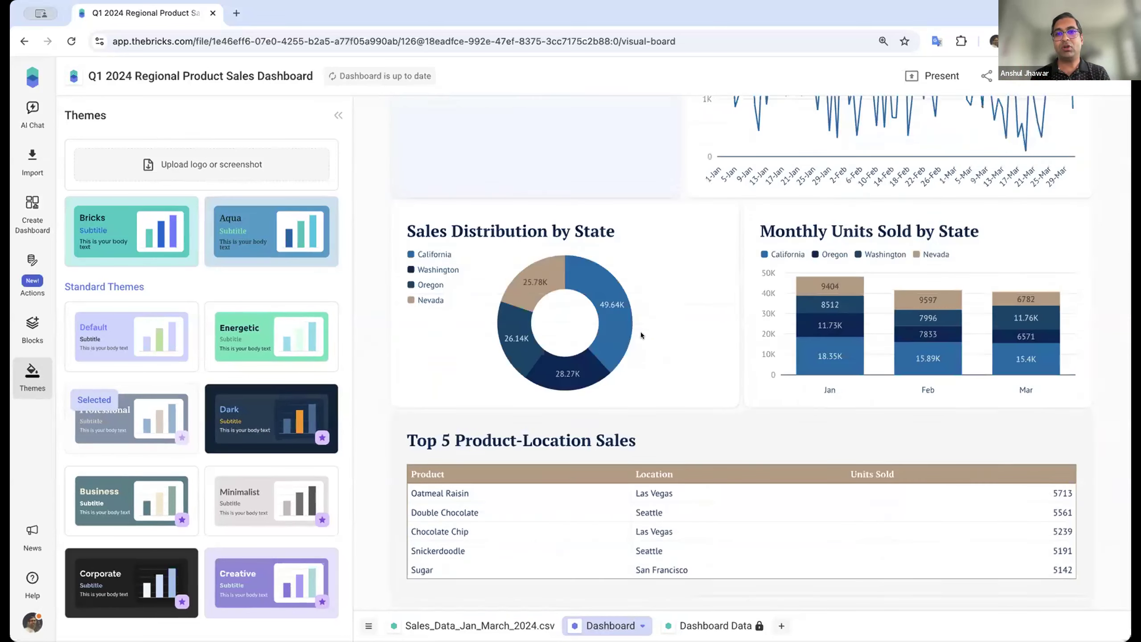
Create a brand theme from an uploaded logo or screenshot and apply it to the dashboard
scroll(640, 332, up, 2)
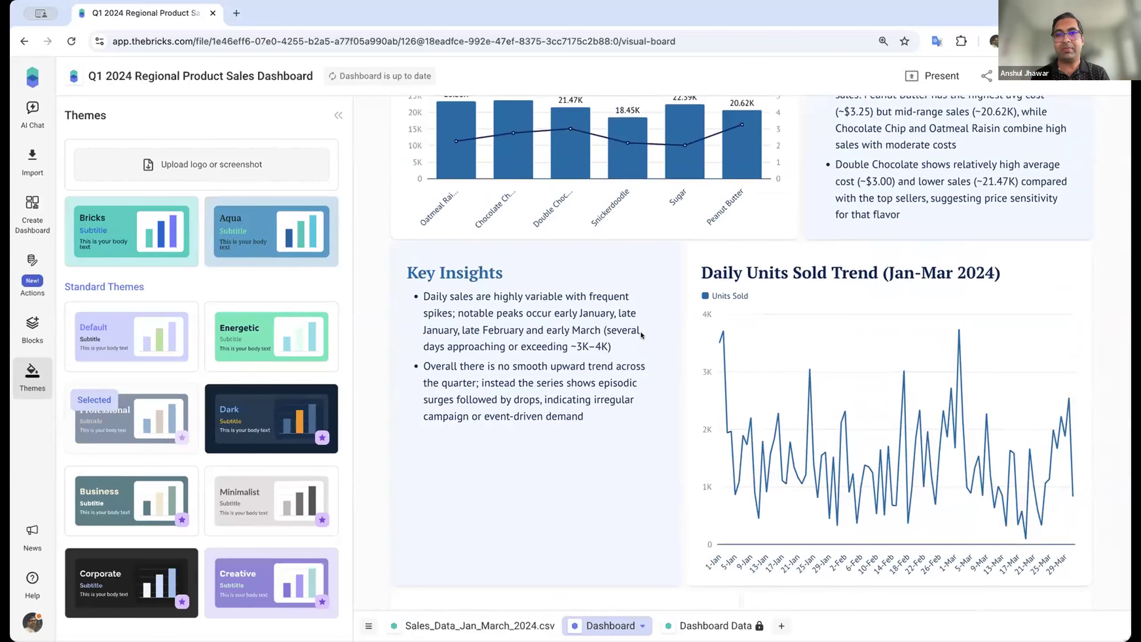
scroll(686, 311, up, 3)
scroll(686, 311, up, 15)
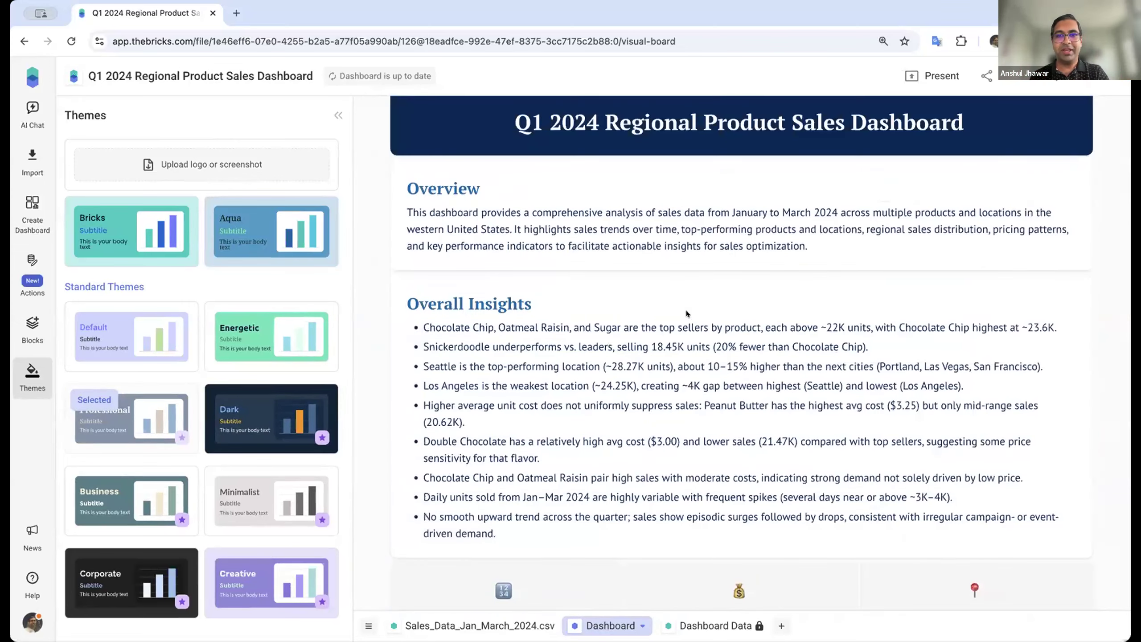
scroll(686, 311, up, 1)
scroll(686, 311, up, 1)
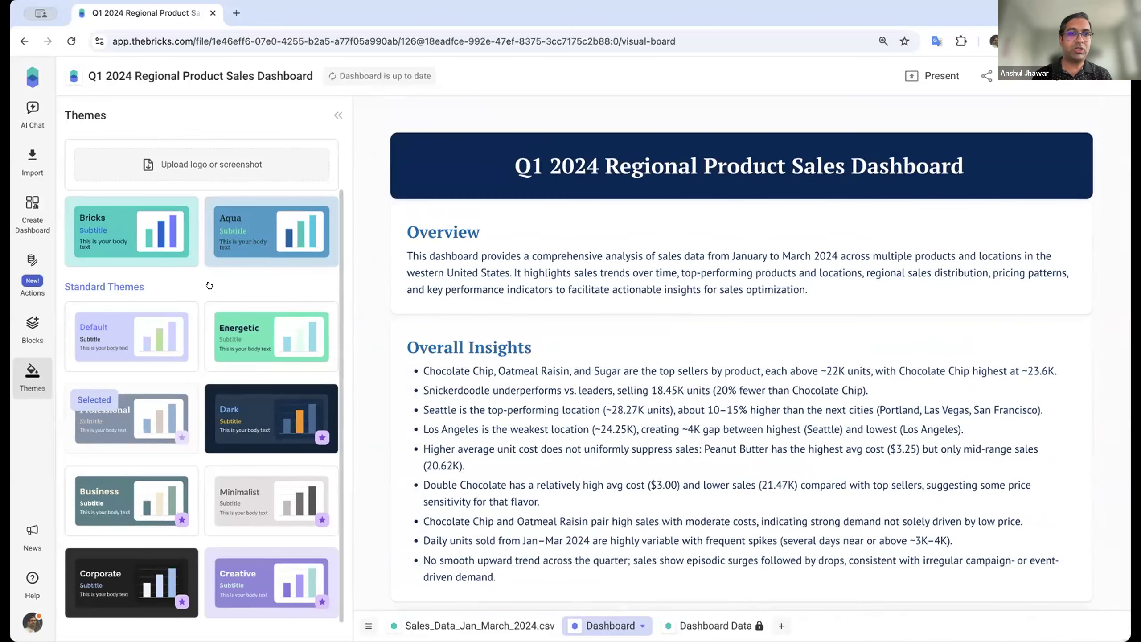
scroll(288, 180, up, 2)
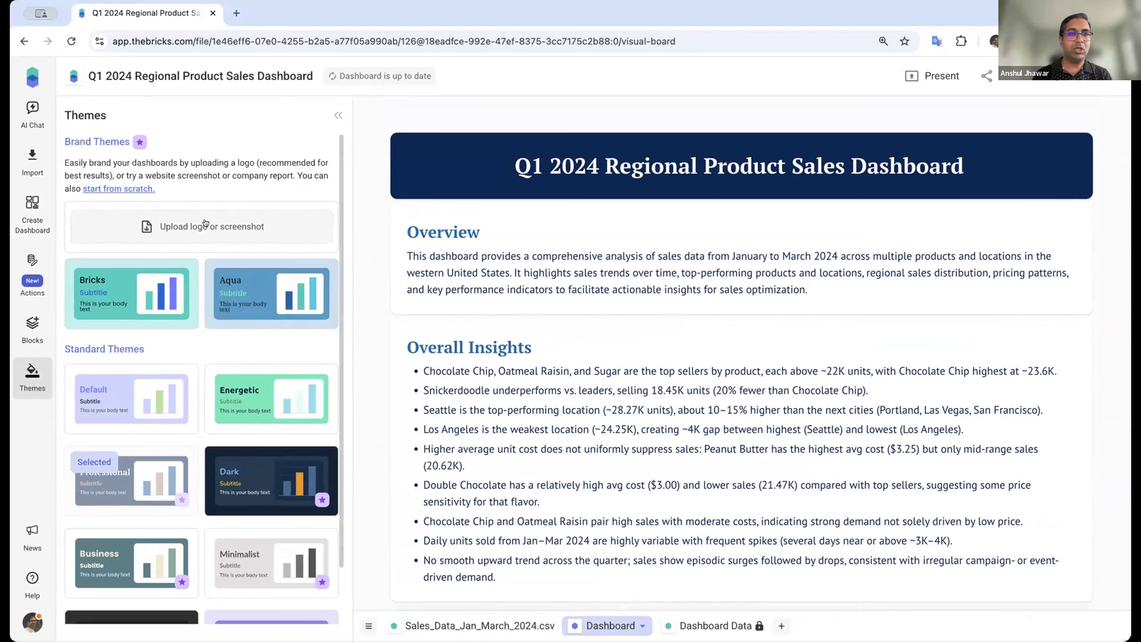
click(257, 239)
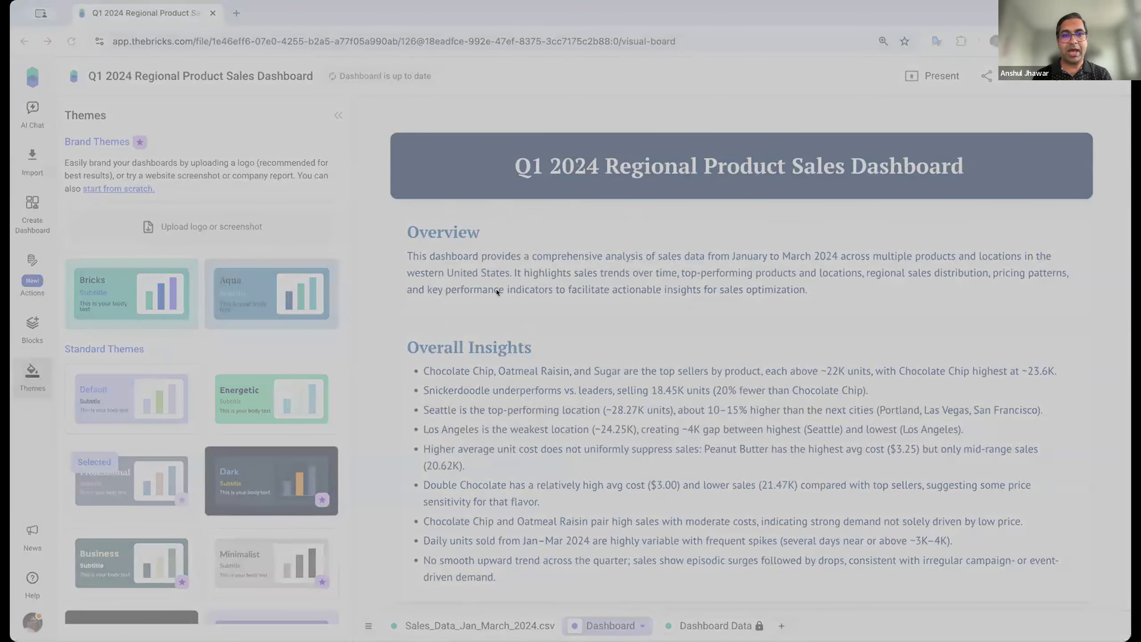
click(797, 444)
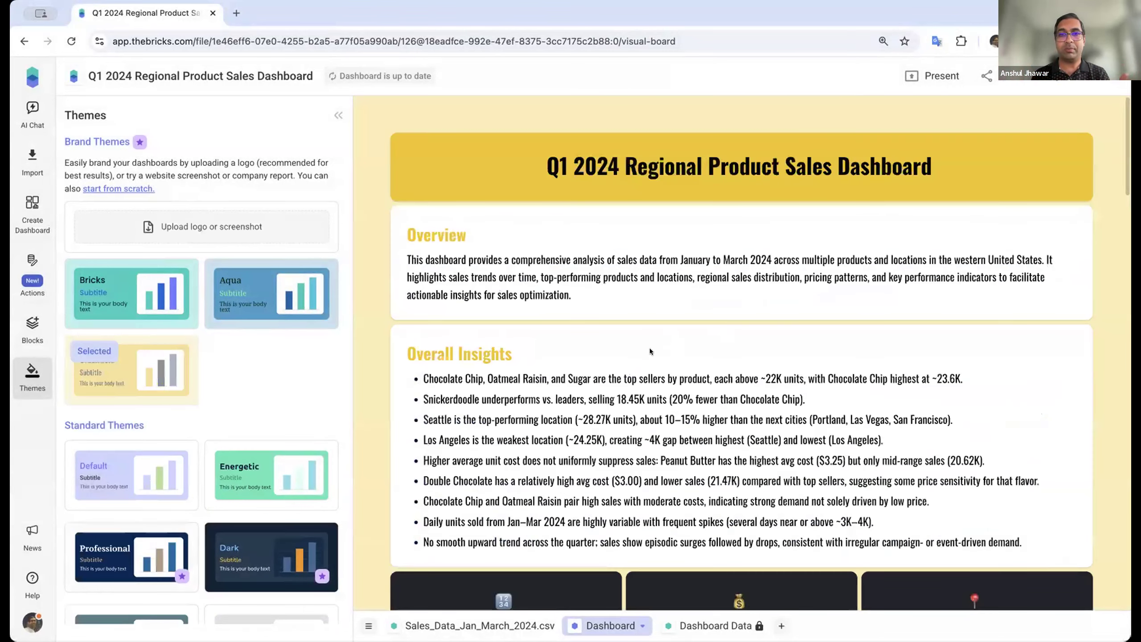
Check the charts in the new brand theme, change the UrbanGold theme's accent color to #E1FFD9 and apply the theme
scroll(655, 424, down, 2)
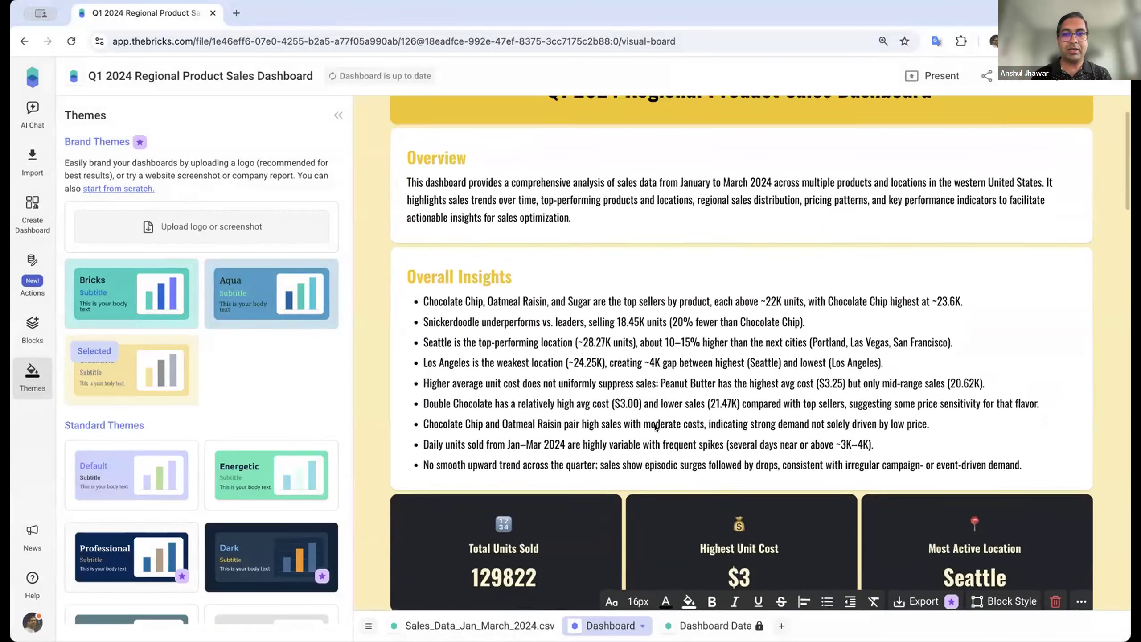
scroll(656, 428, down, 20)
scroll(772, 267, up, 20)
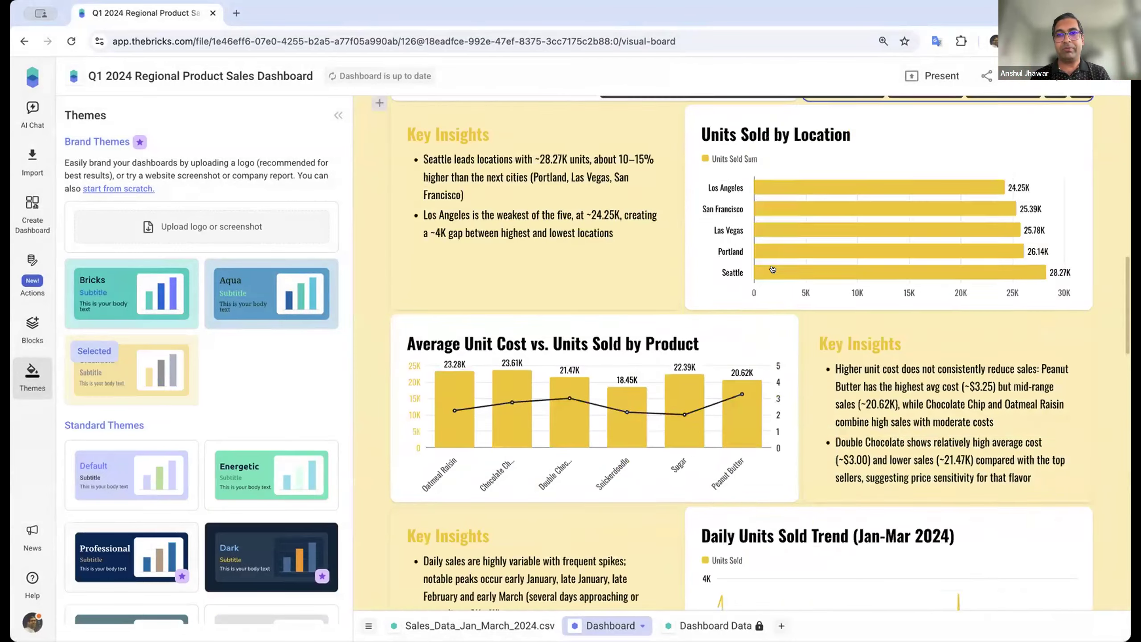
scroll(772, 268, up, 14)
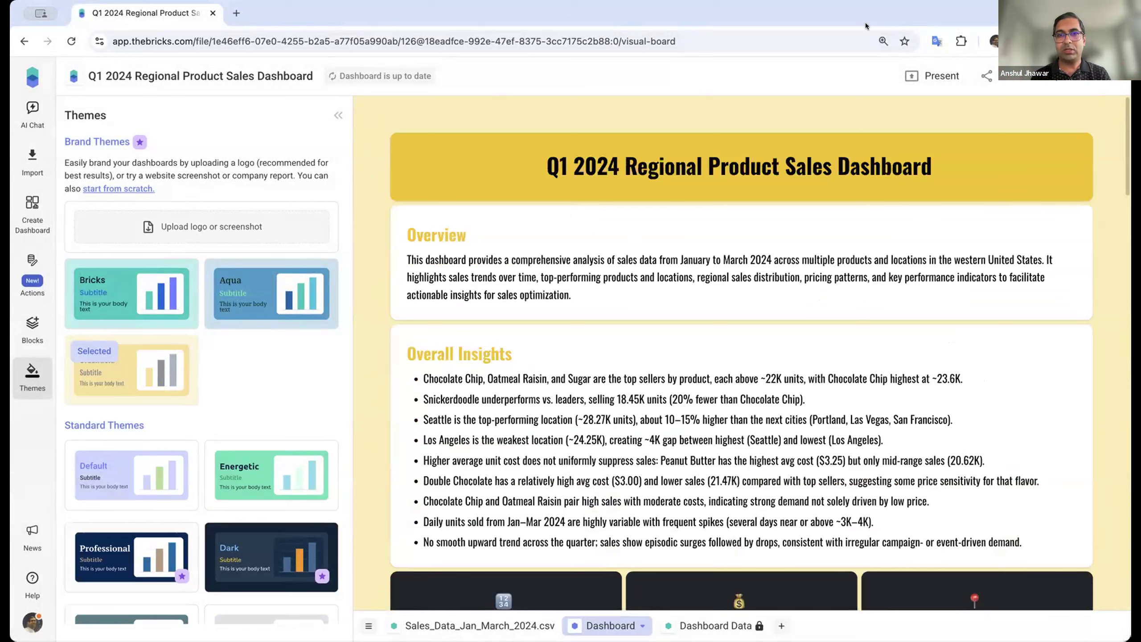
click(183, 350)
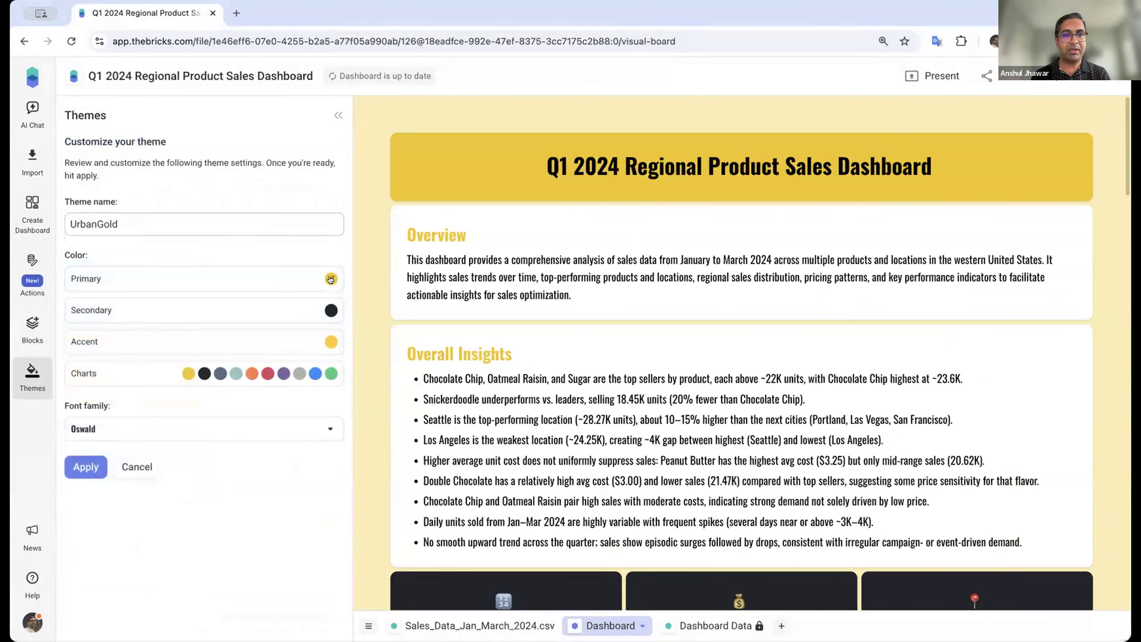
click(330, 342)
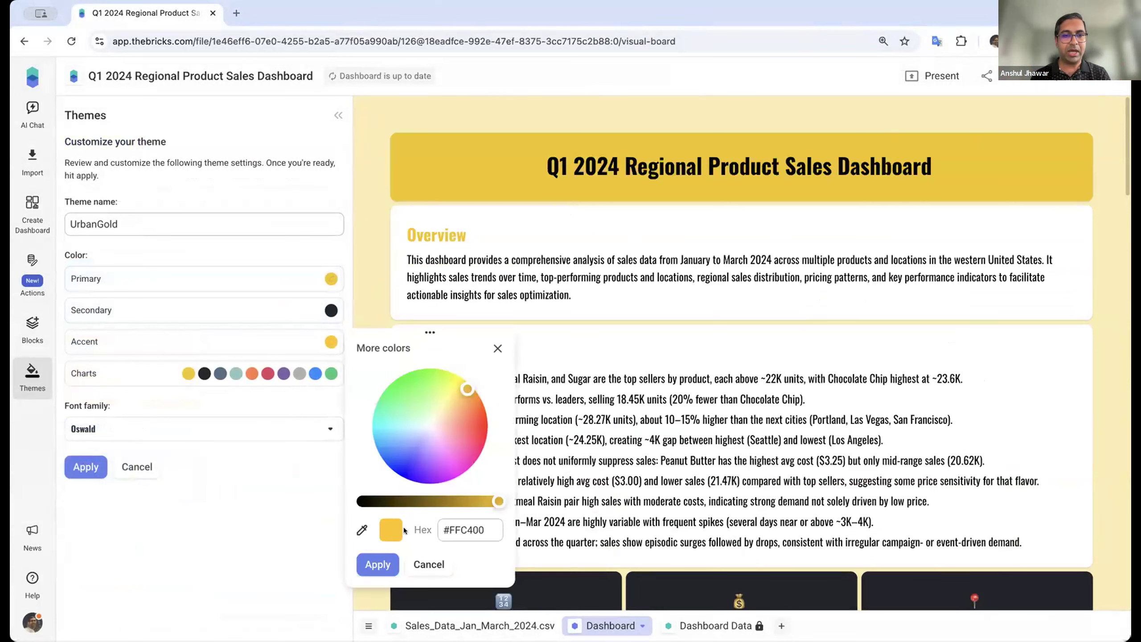
click(425, 415)
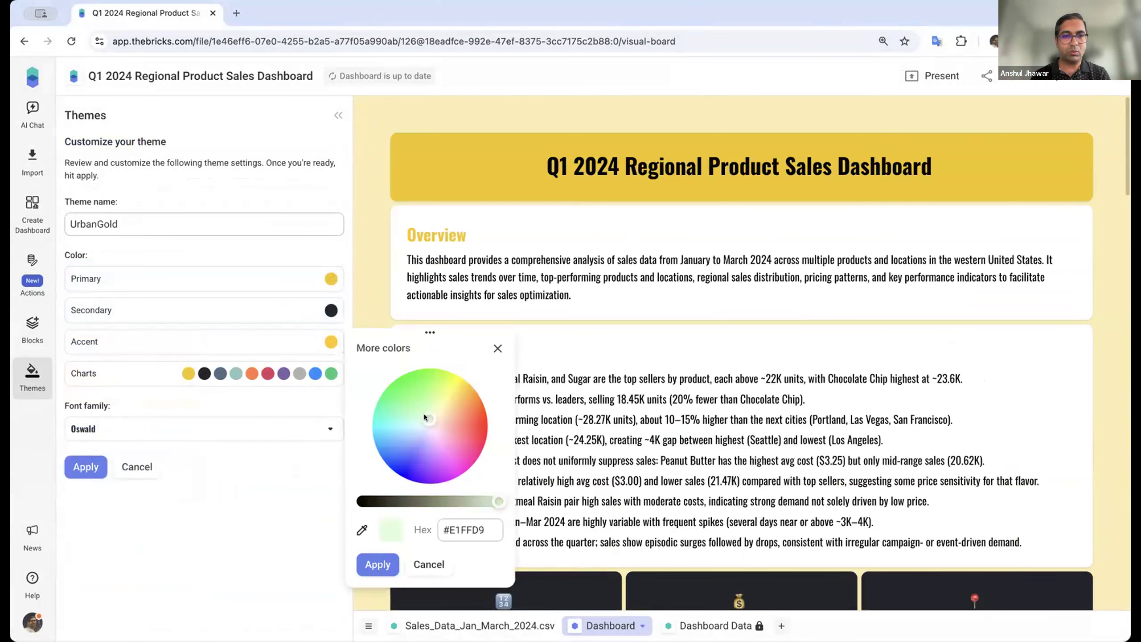
click(378, 564)
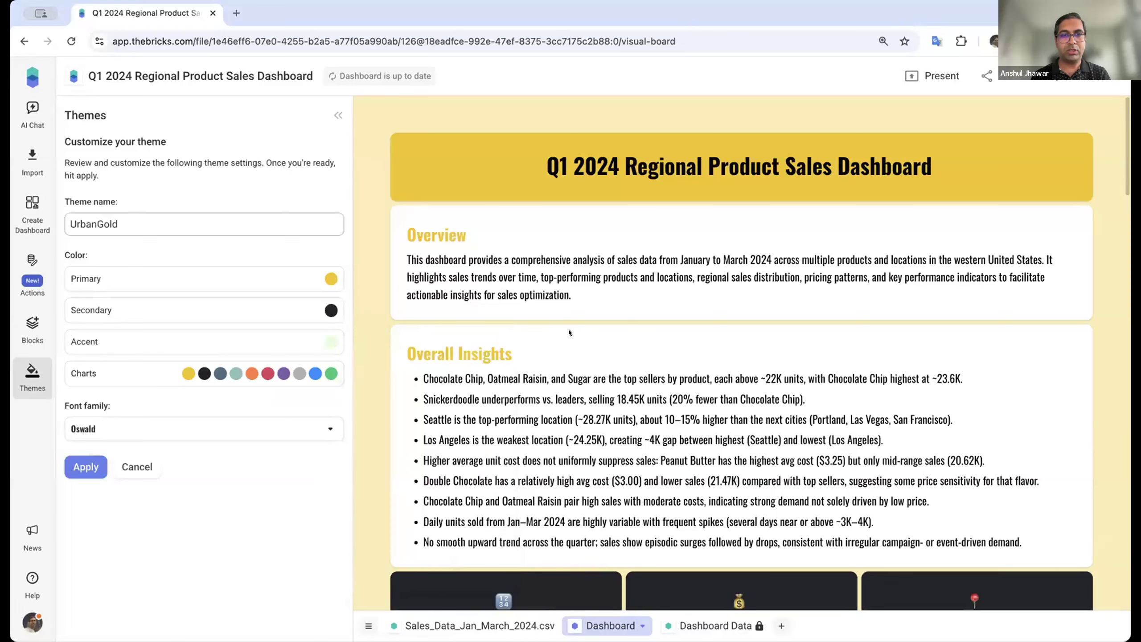
click(85, 467)
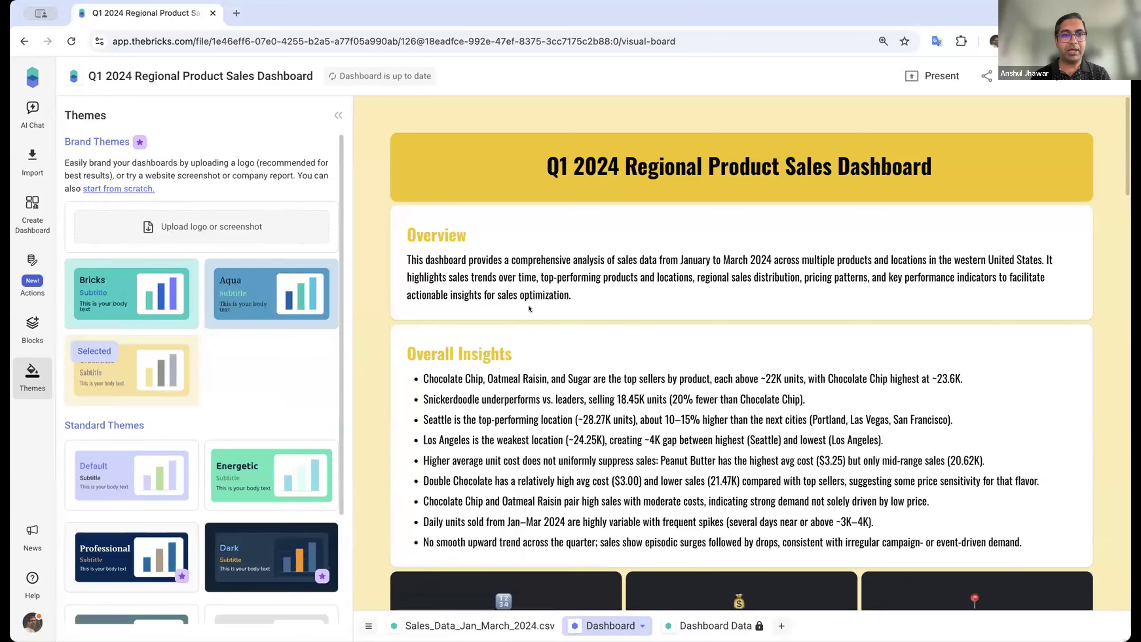
Check the insight blocks in the new accent color, collapse the theme settings and set the board's background color to none
scroll(488, 383, down, 10)
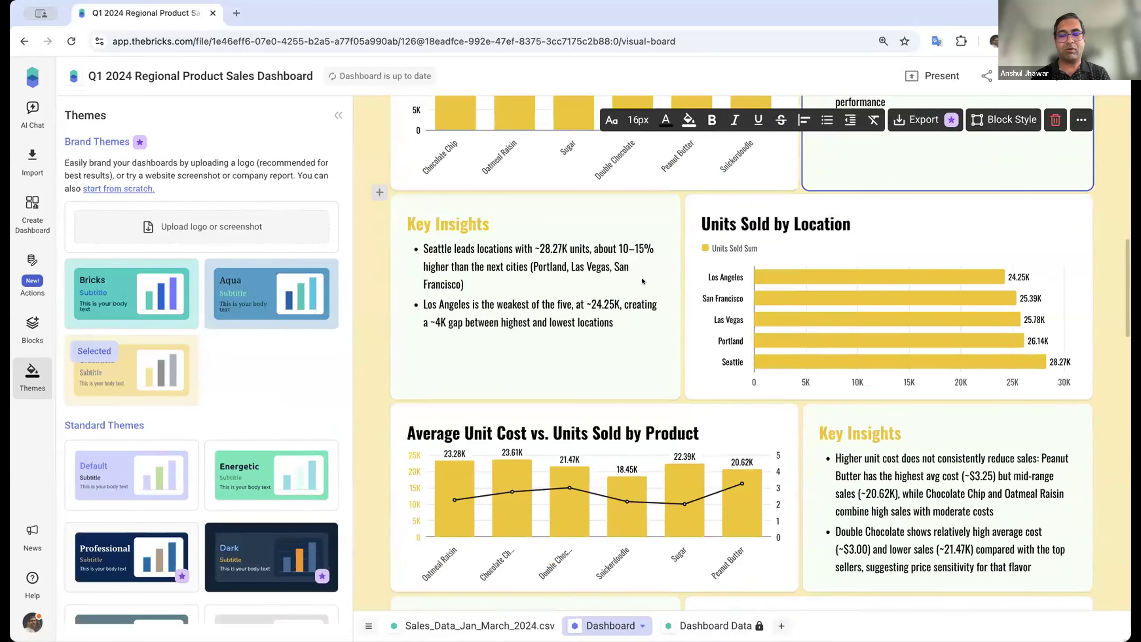
scroll(640, 274, up, 2)
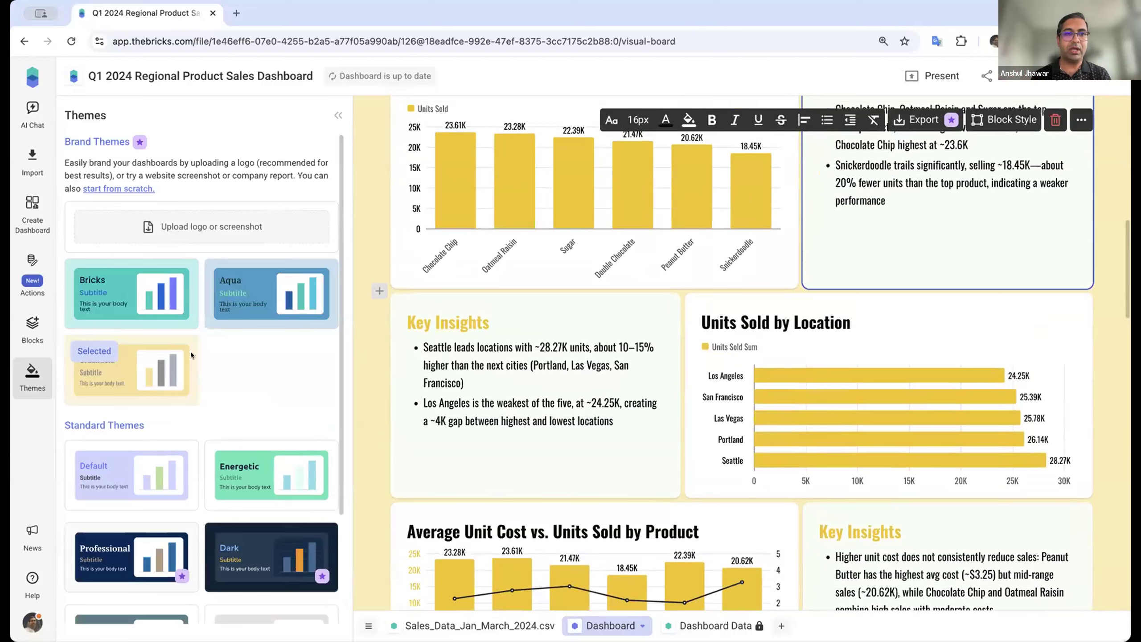
scroll(372, 223, up, 1)
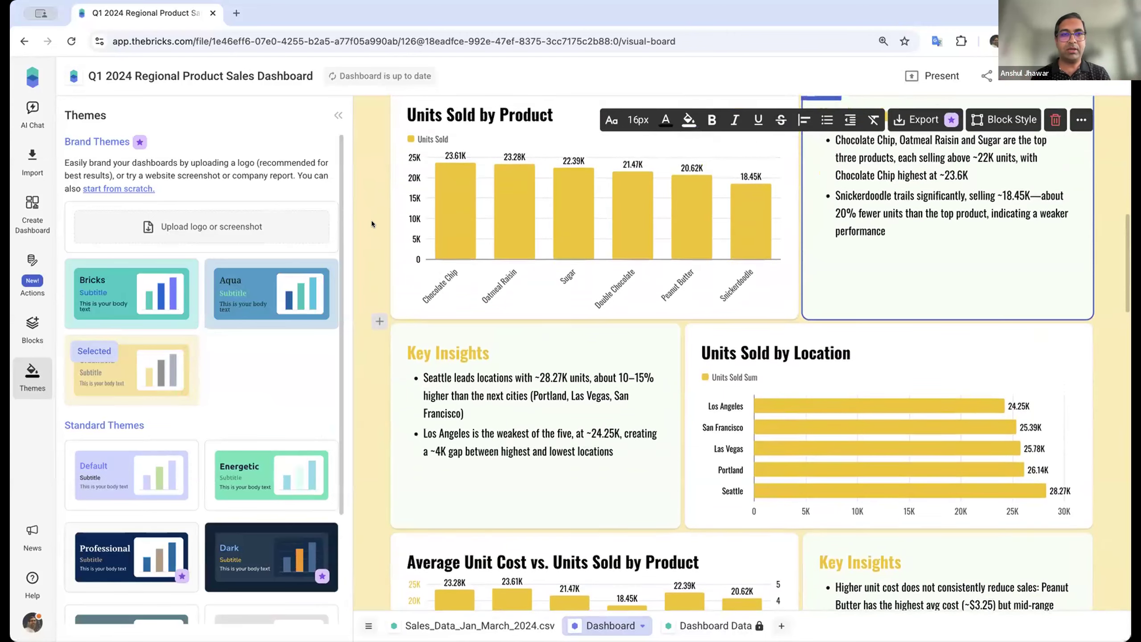
click(338, 115)
scroll(1050, 100, up, 10)
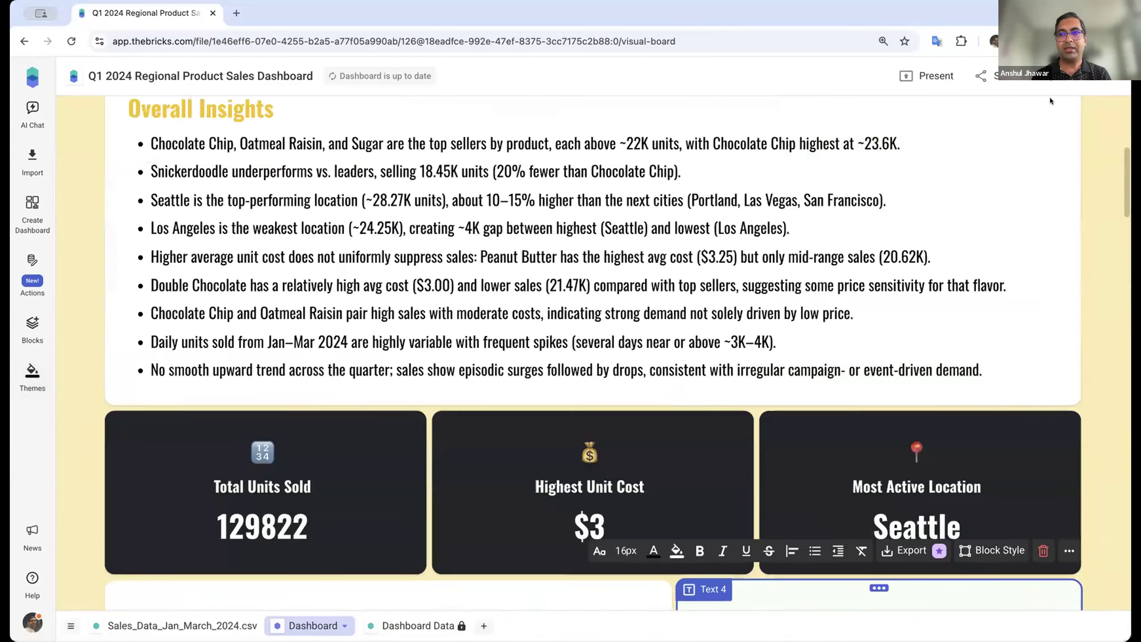
scroll(1033, 97, up, 1)
click(1111, 84)
click(1077, 176)
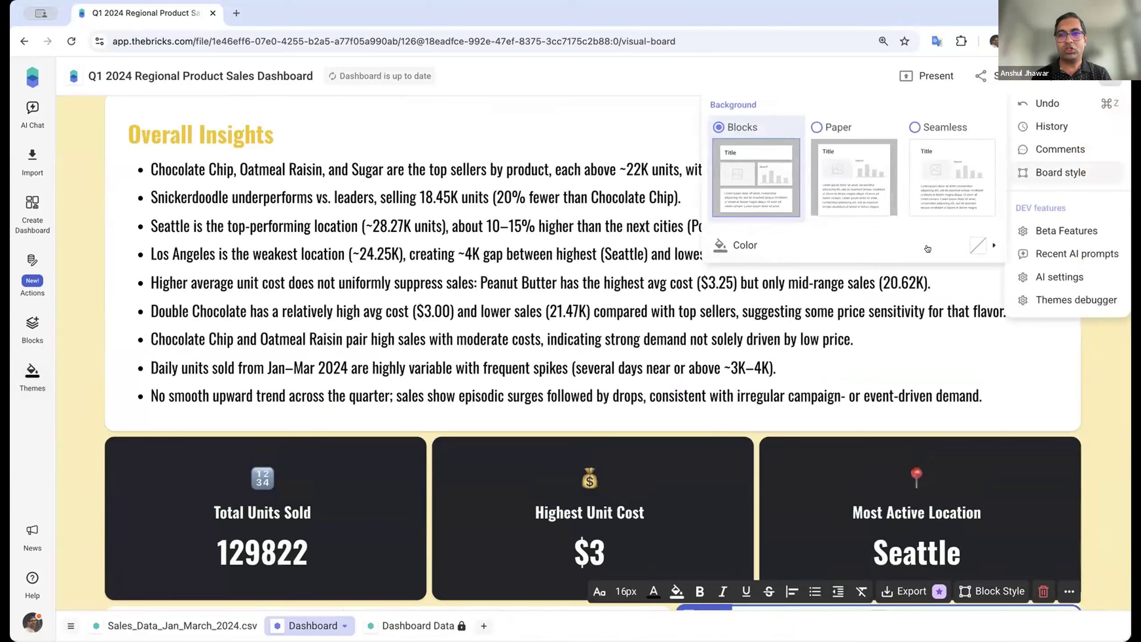
click(754, 243)
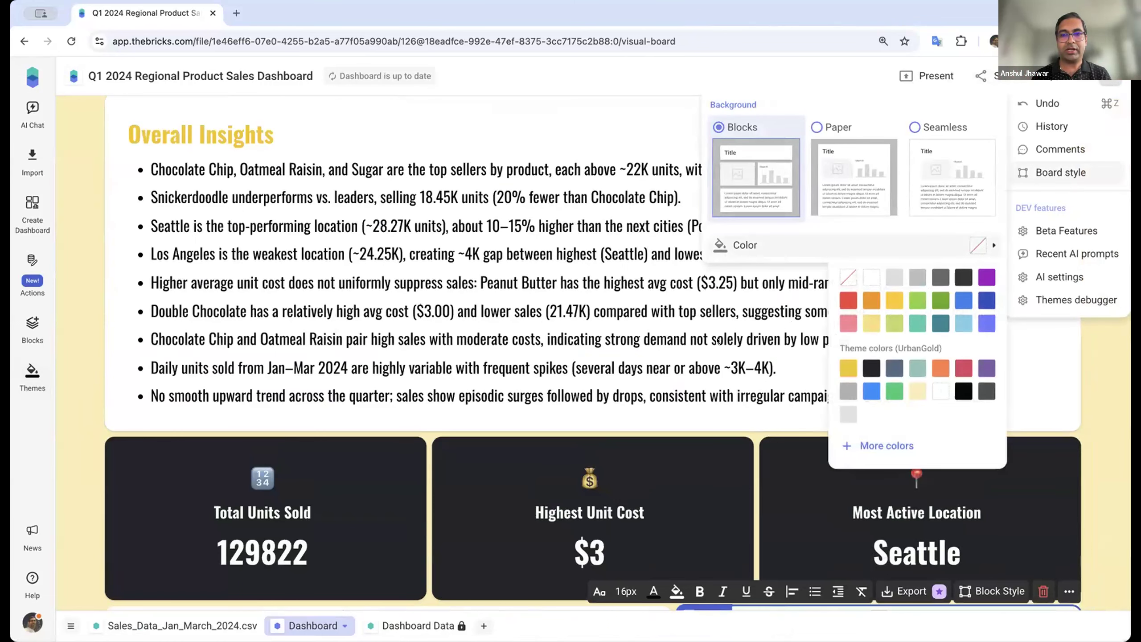
click(846, 274)
click(57, 268)
Set the Overall Insights block's background to the pale yellow UrbanGold theme color
scroll(314, 270, up, 2)
click(279, 215)
click(991, 159)
click(1024, 212)
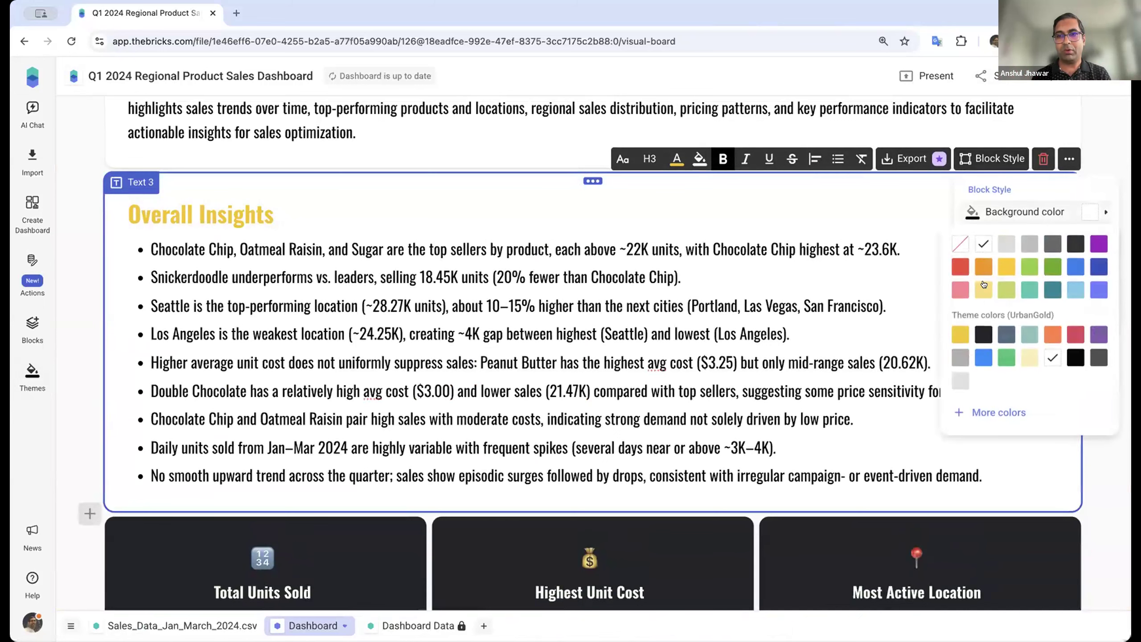
click(984, 289)
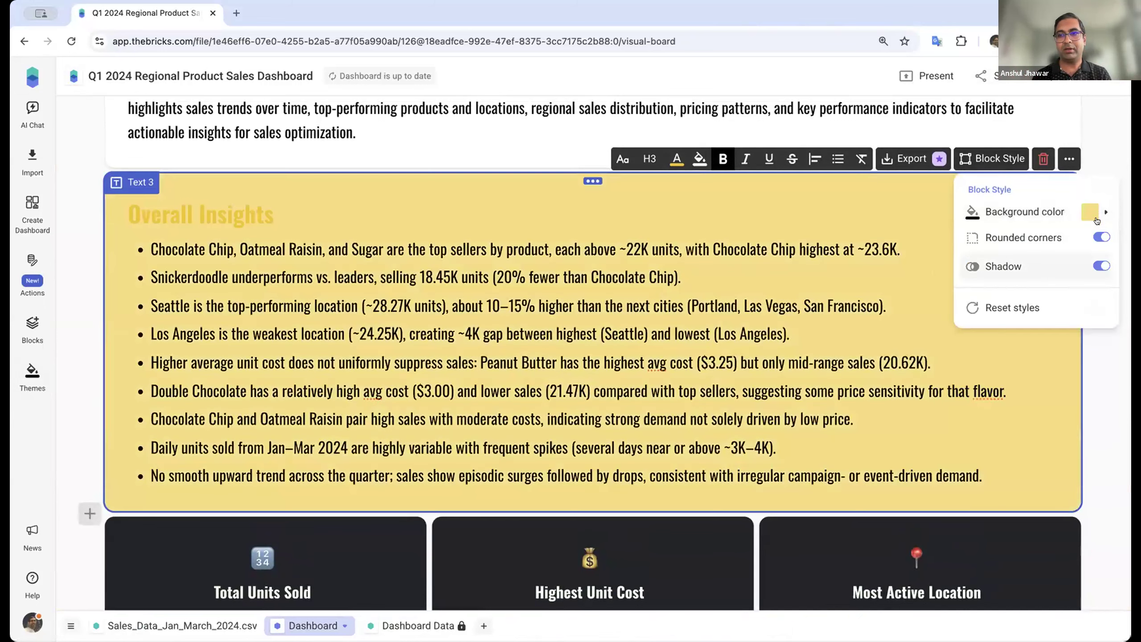
click(1029, 212)
click(1030, 359)
click(87, 426)
Narrow the dashboard title block and insert the Bricks logo image in the freed space beside it
scroll(86, 426, down, 20)
scroll(86, 426, up, 20)
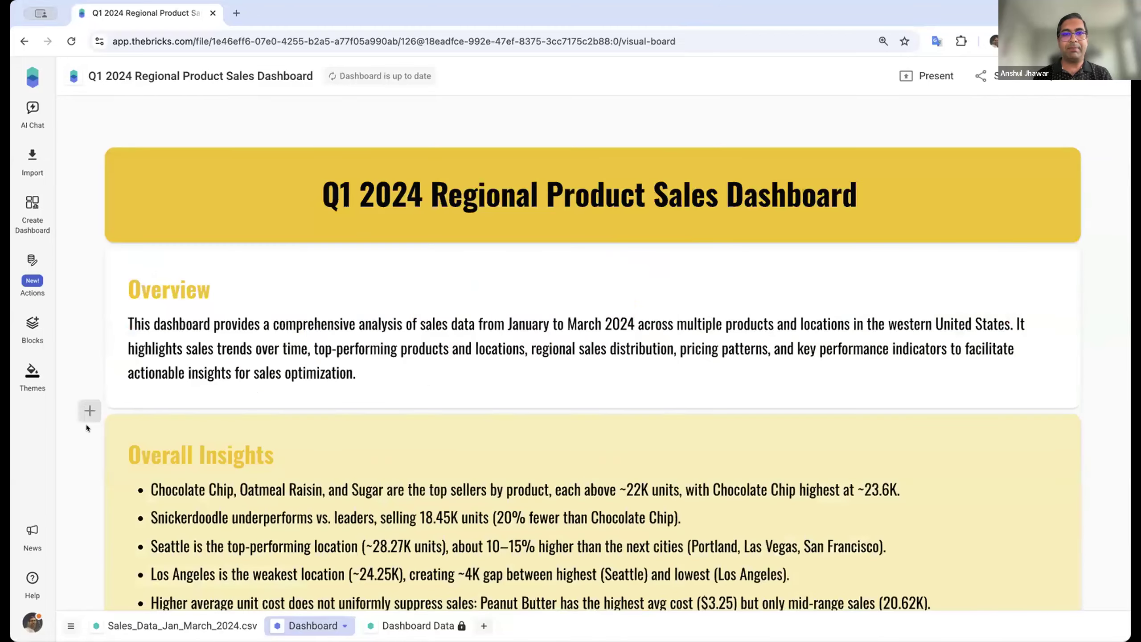
click(1049, 204)
drag(1078, 196, 860, 202)
click(944, 201)
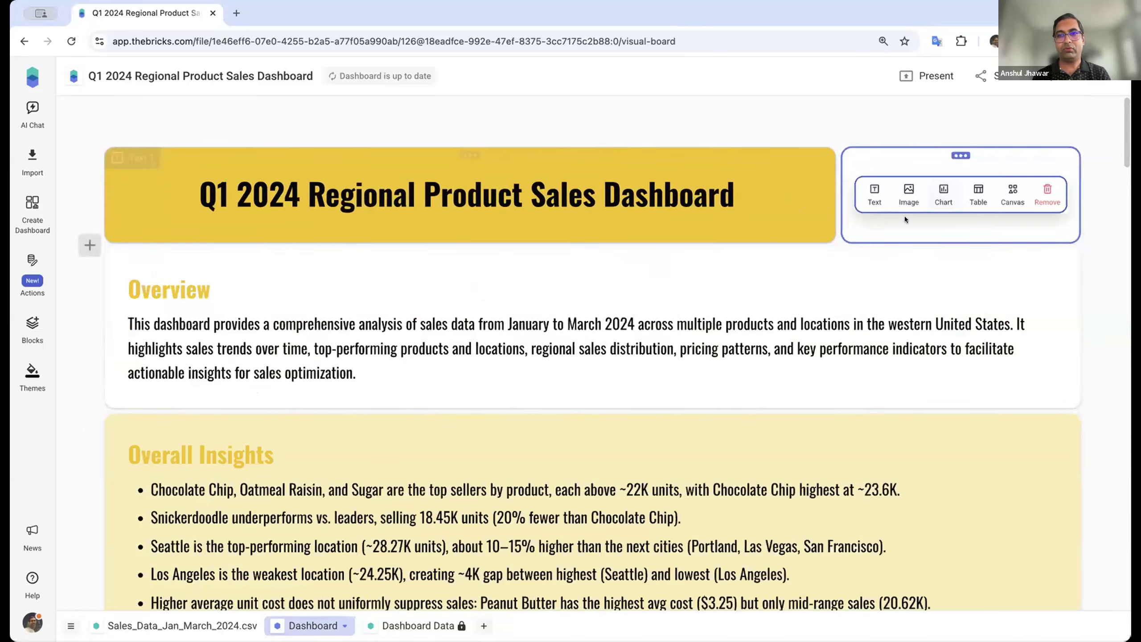
click(908, 198)
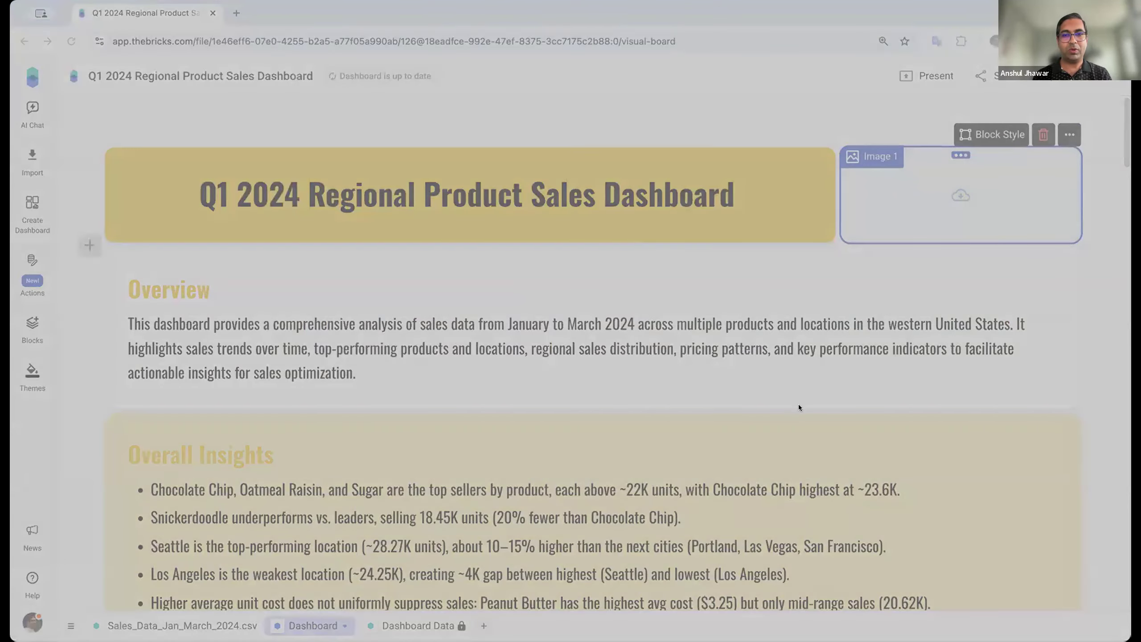
click(800, 441)
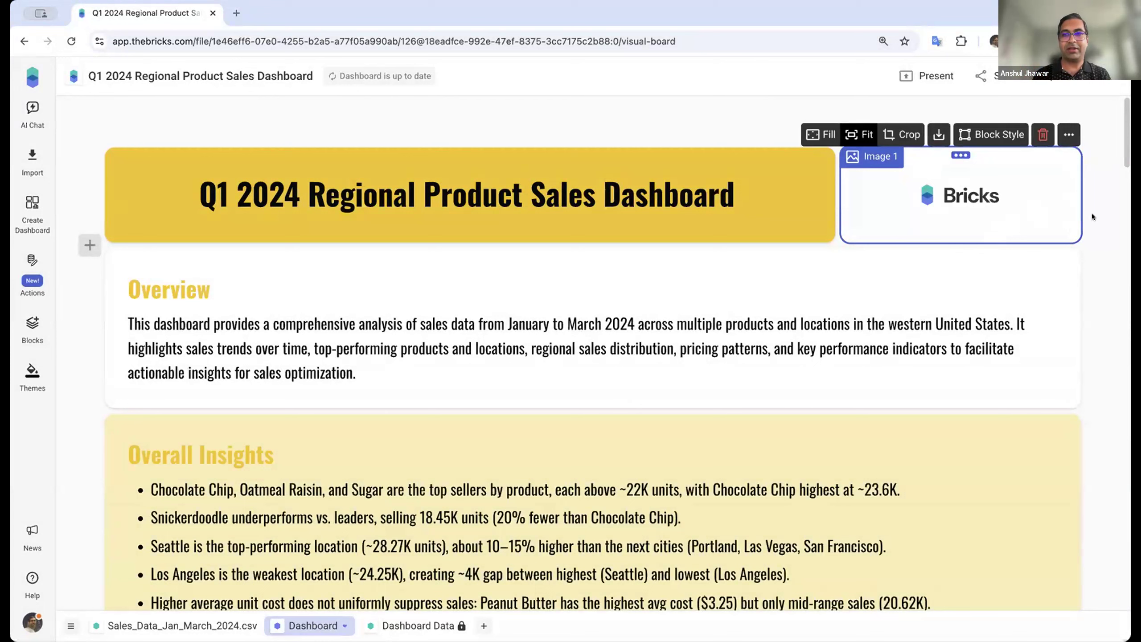
click(1104, 114)
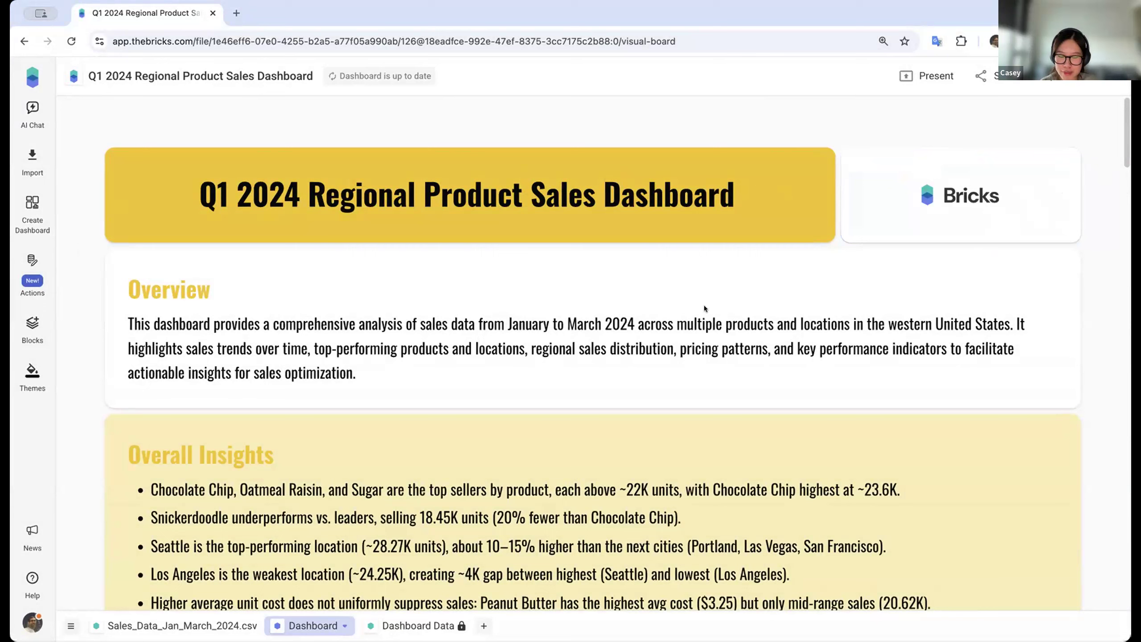
Widen the Units Sold by Location chart leftward so its neighboring Key Insights block becomes narrower
scroll(652, 362, down, 2)
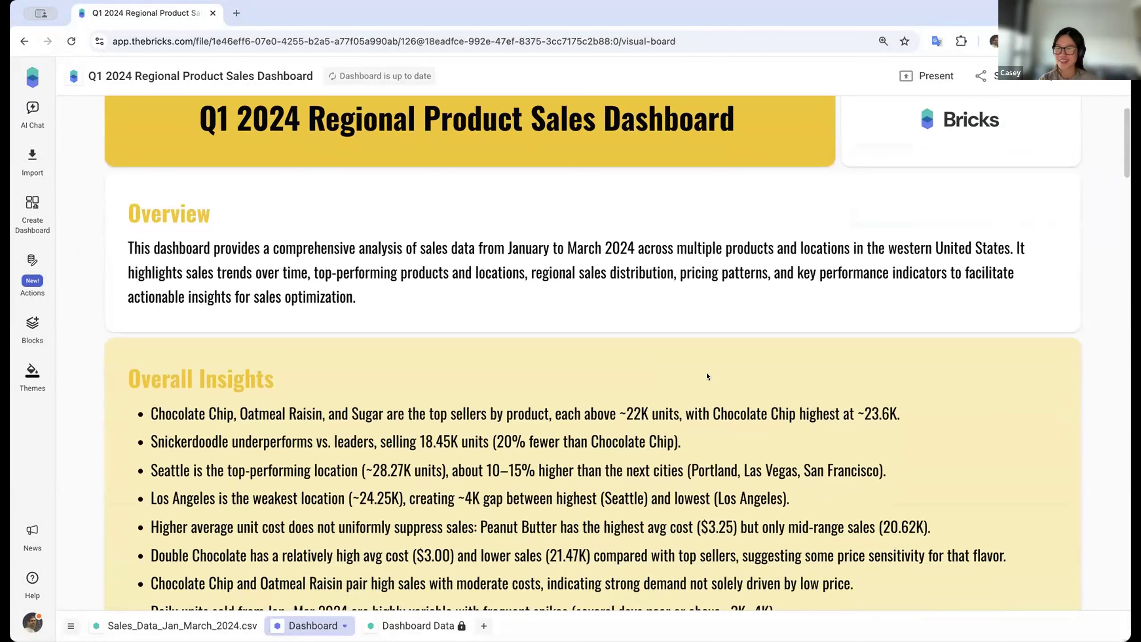
scroll(610, 318, up, 2)
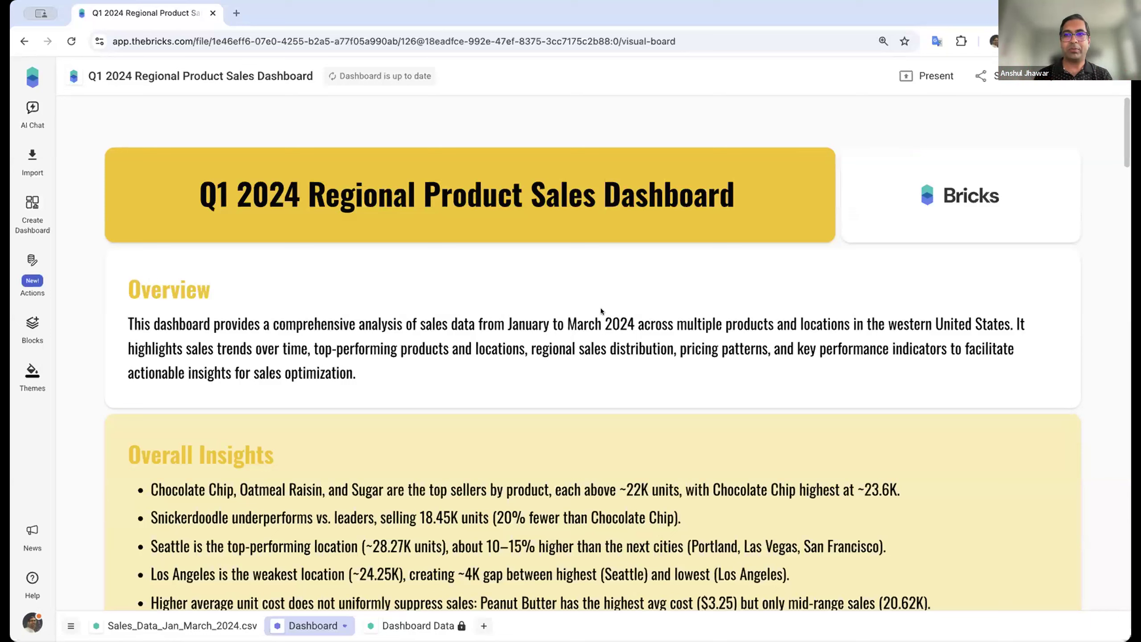
scroll(641, 391, down, 2)
scroll(642, 392, down, 10)
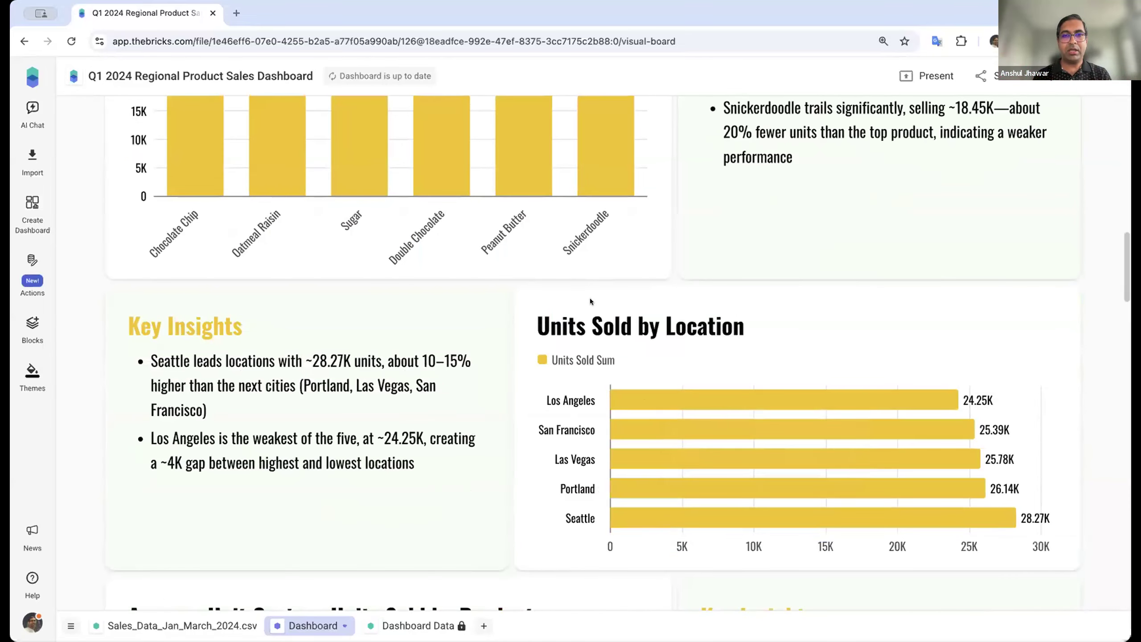
click(635, 301)
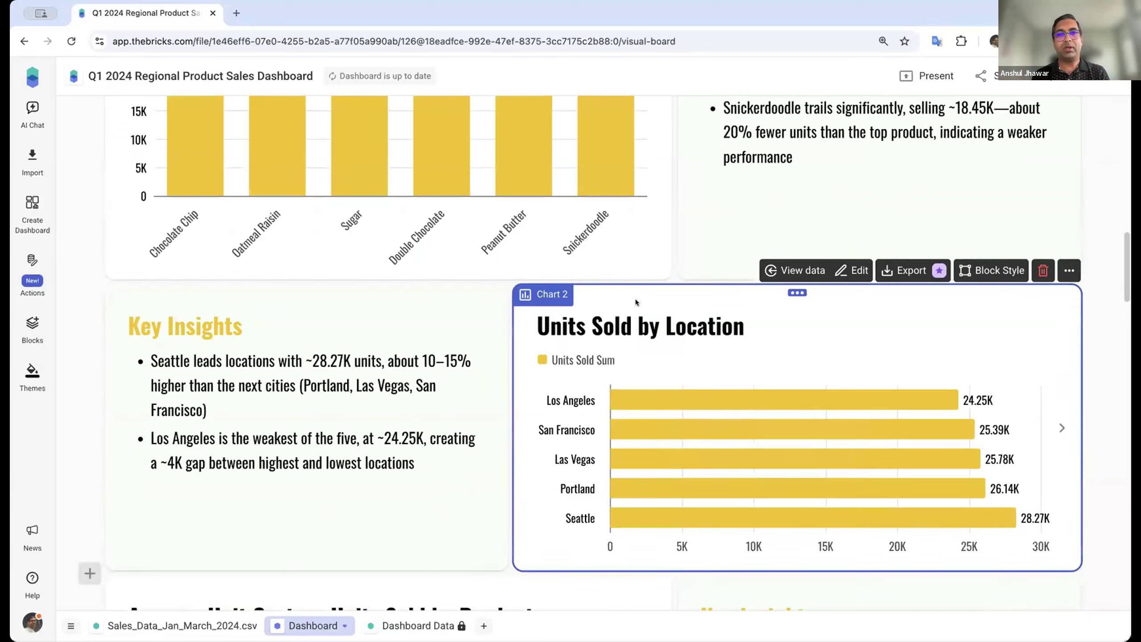
drag(511, 377, 350, 373)
Move the Units Sold by Location chart to its own row above Units Sold by Product, flush with the board's left edge
scroll(499, 329, up, 1)
drag(500, 329, 341, 466)
scroll(205, 253, down, 3)
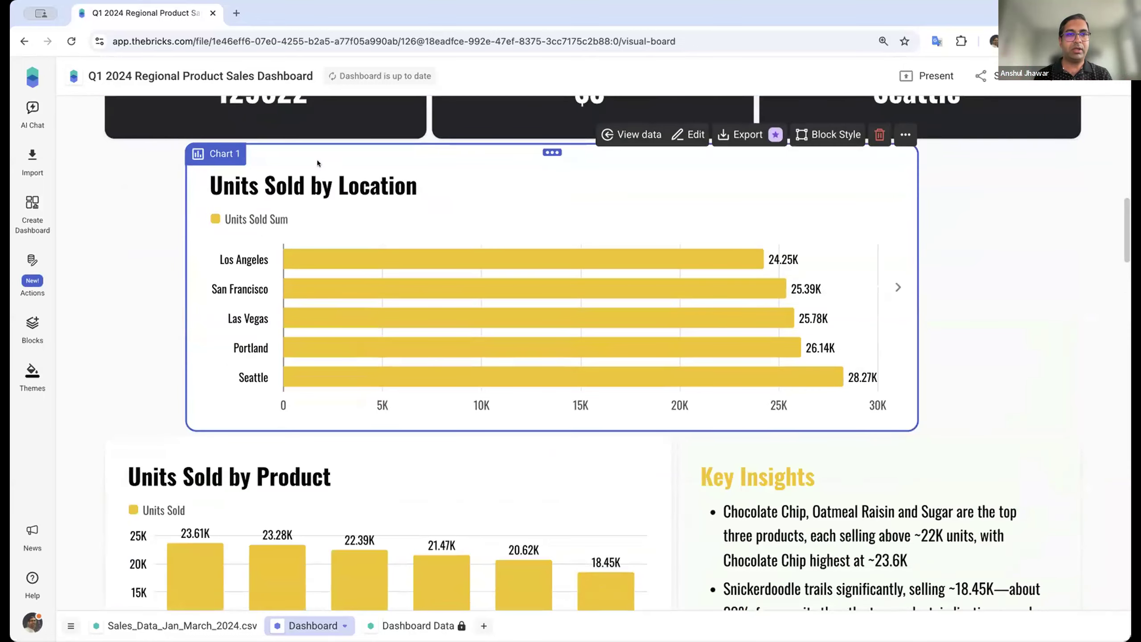
drag(280, 151, 238, 164)
Move the Key Insights block about Seattle and Los Angeles beside the relocated Units Sold by Location chart
scroll(242, 350, down, 8)
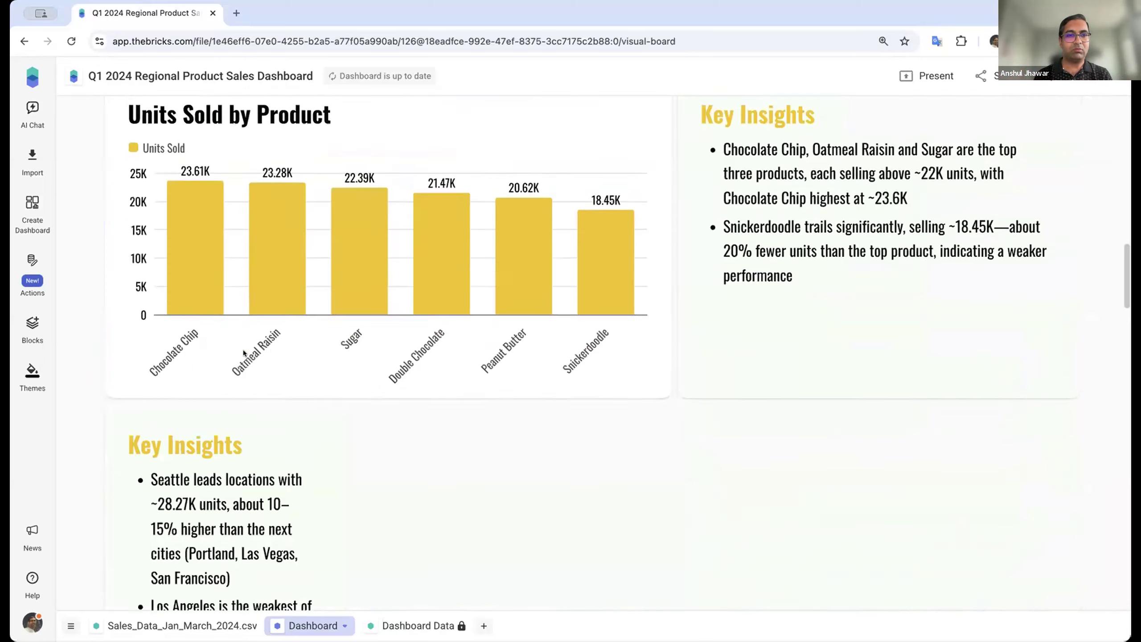
scroll(243, 353, down, 1)
drag(224, 394, 1037, 243)
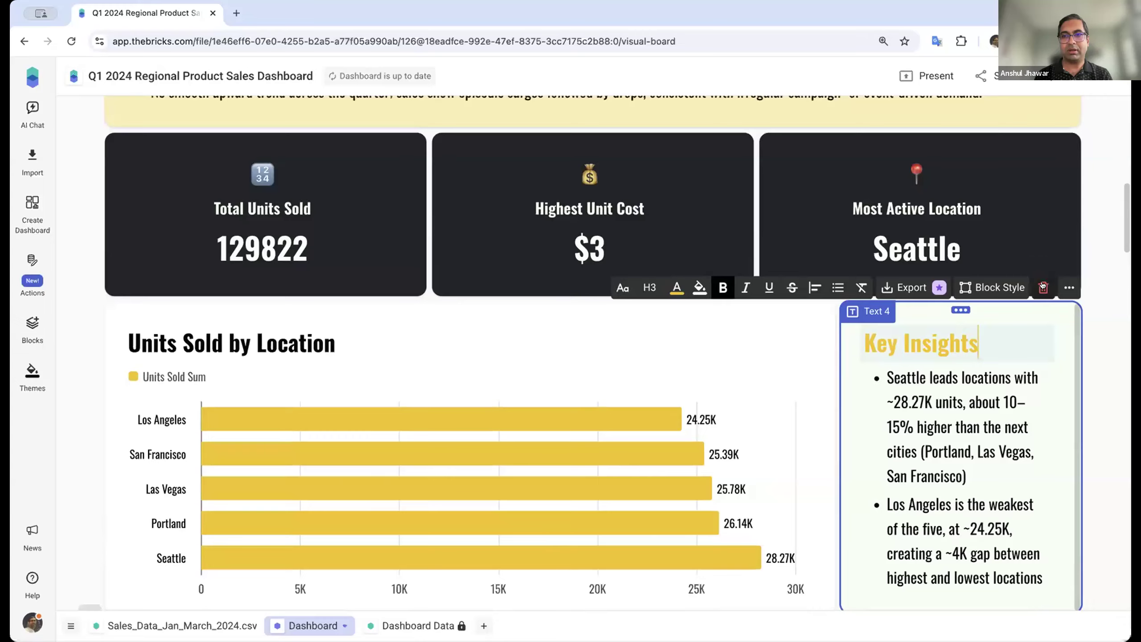
Delete the Key Insights block beside the Units Sold by Location chart and select that chart
click(1043, 287)
scroll(815, 403, down, 1)
click(832, 335)
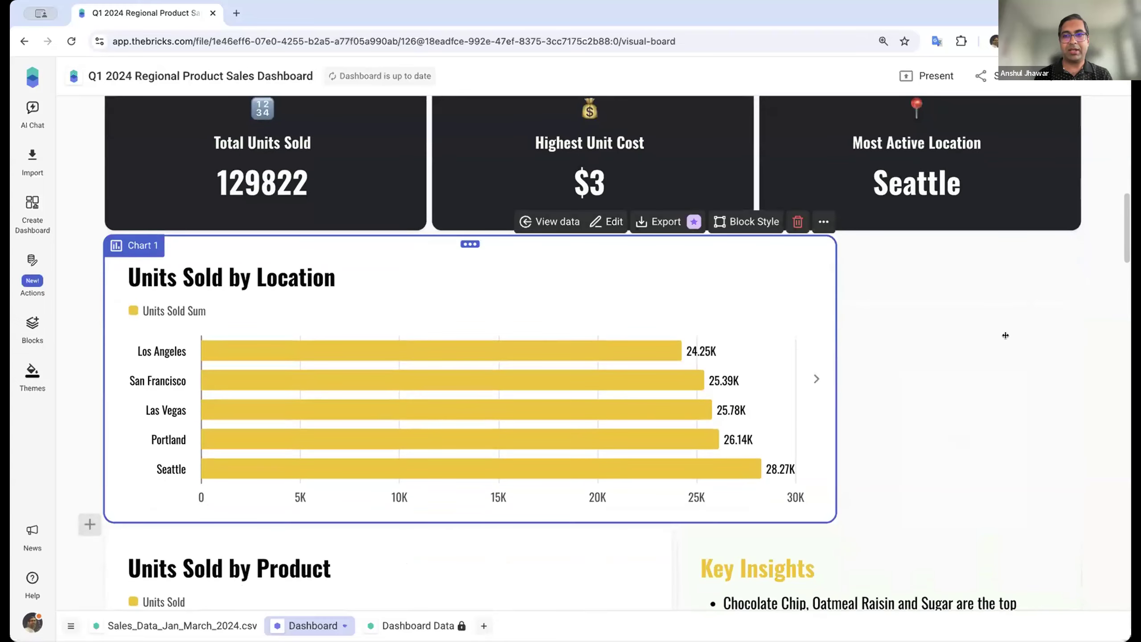
Move the Key Insights block about unit cost to the left side of the Average Unit Cost vs. Units Sold by Product chart
scroll(661, 453, down, 10)
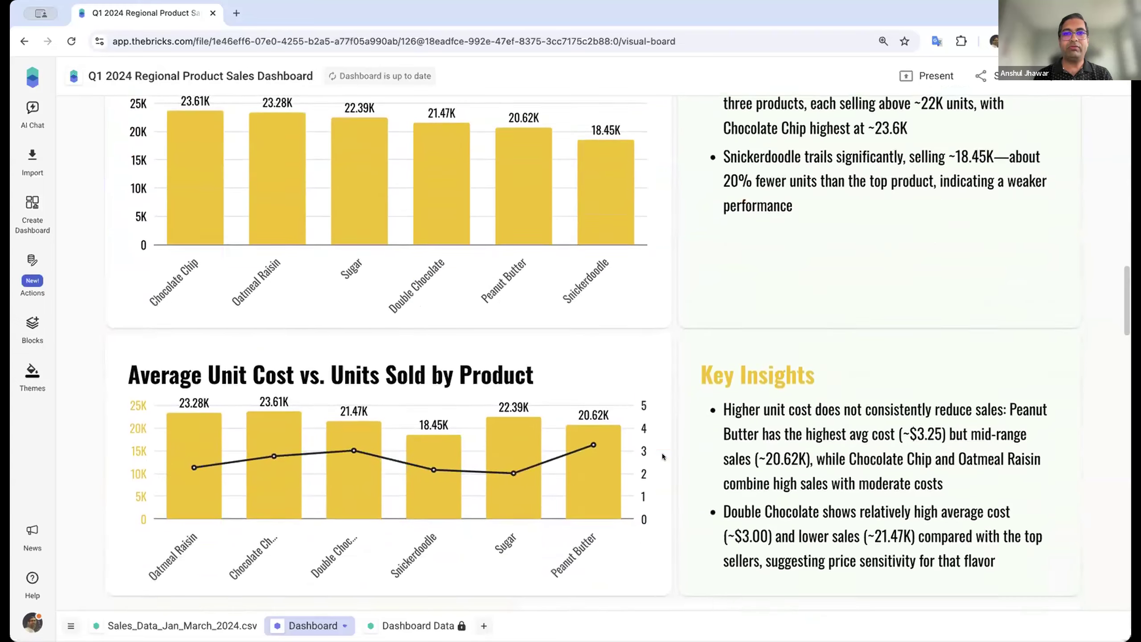
scroll(662, 453, down, 2)
click(758, 297)
drag(812, 265, 240, 266)
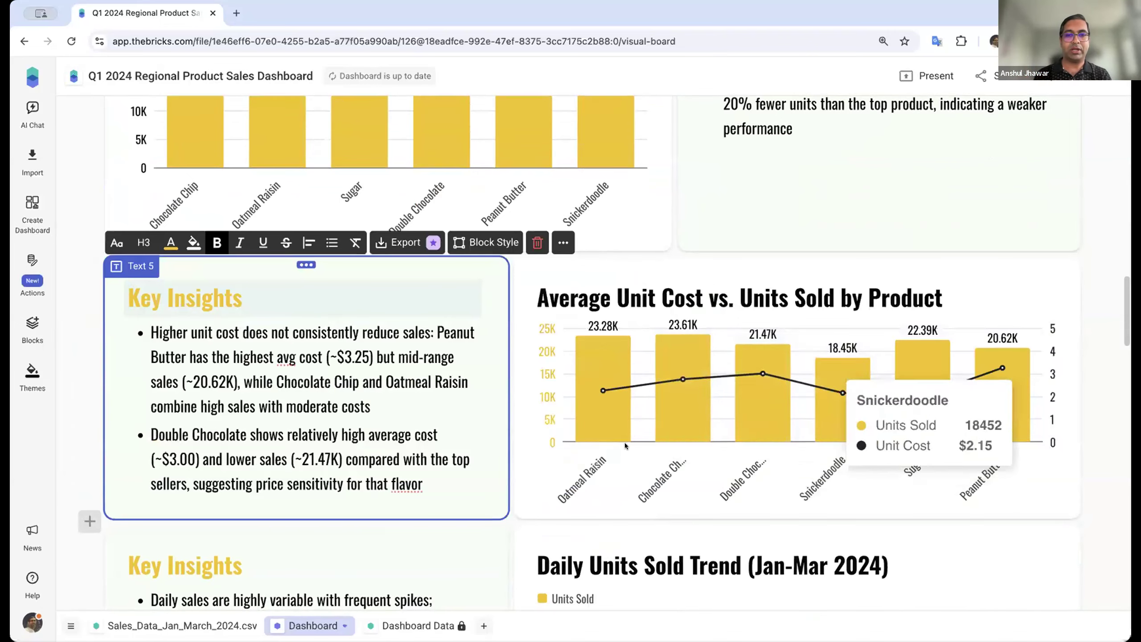
scroll(624, 442, down, 15)
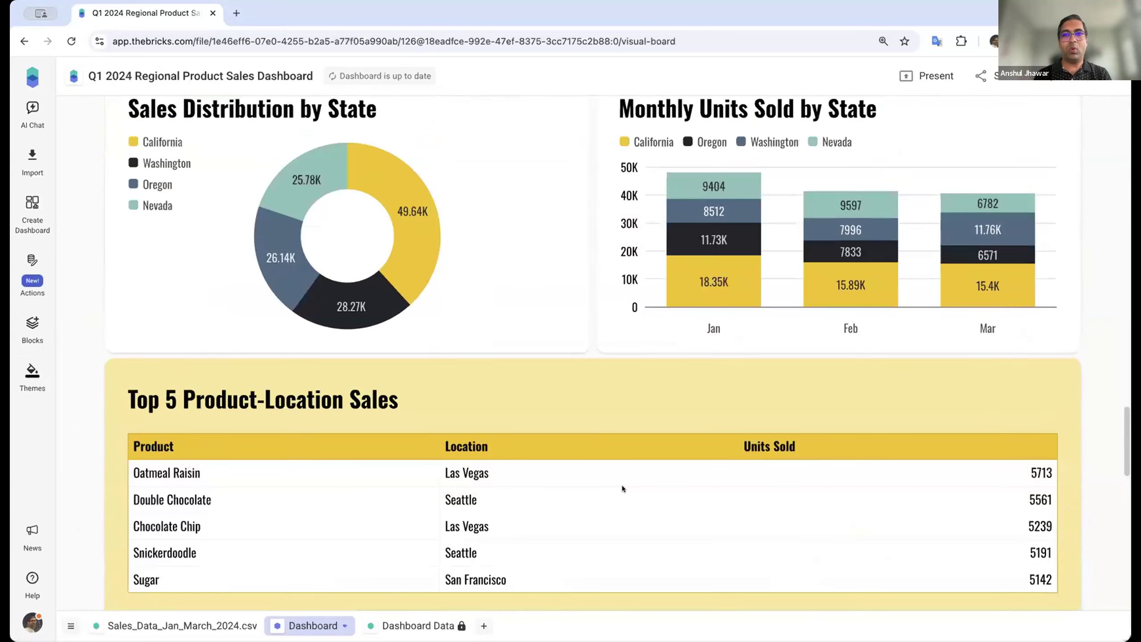
scroll(622, 486, up, 12)
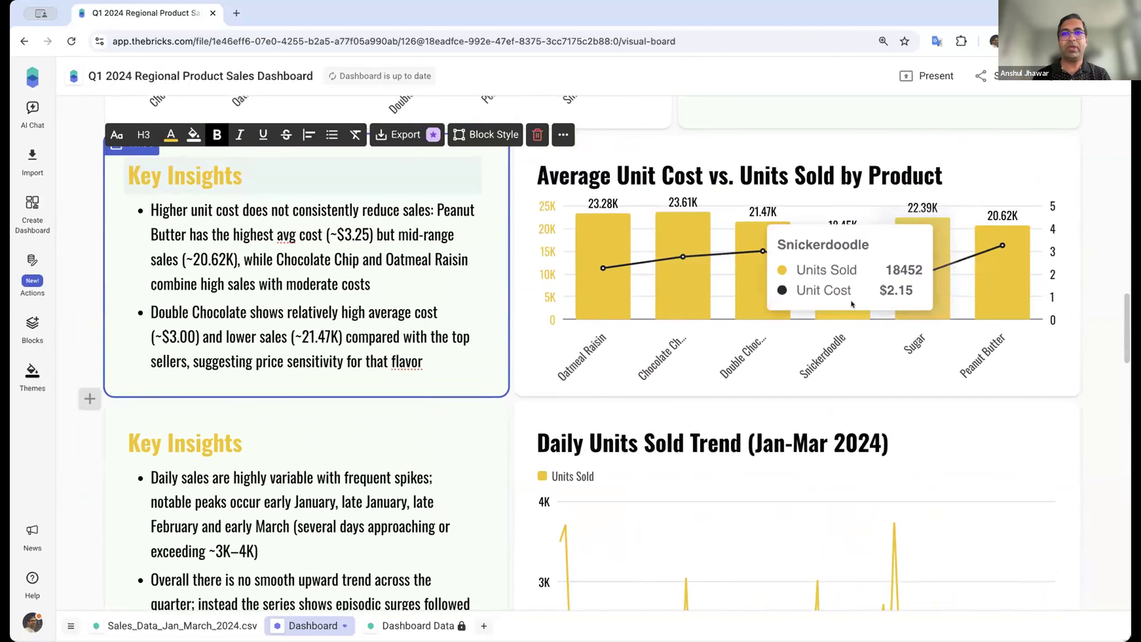
Invite a collaborator to the dashboard by e-mail and set general access so any user with the link can edit
click(984, 75)
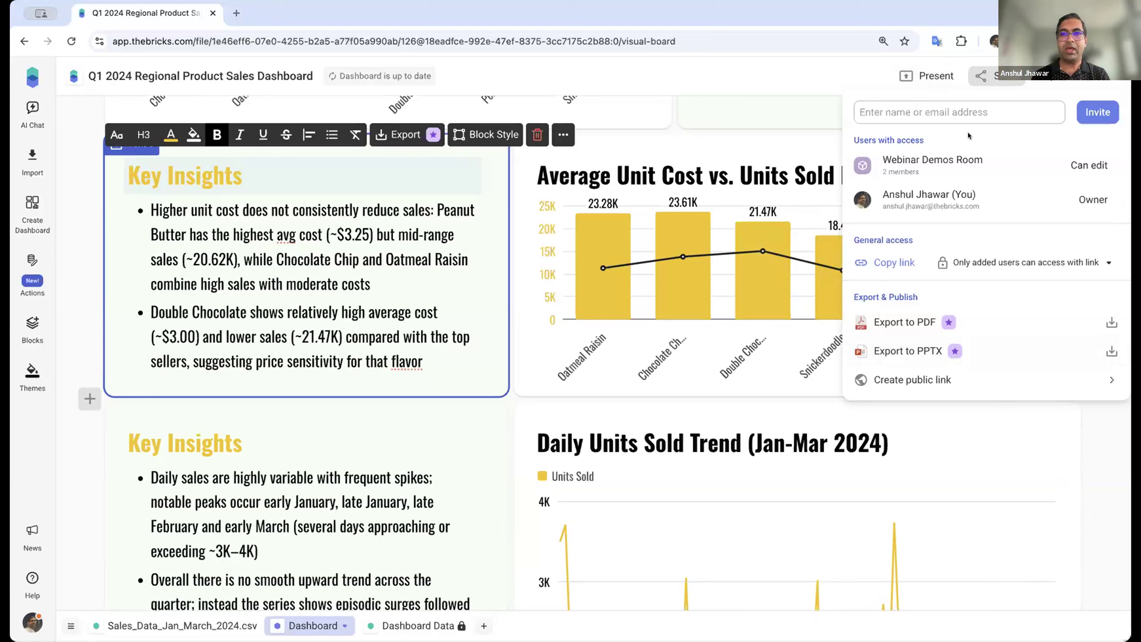
click(958, 104)
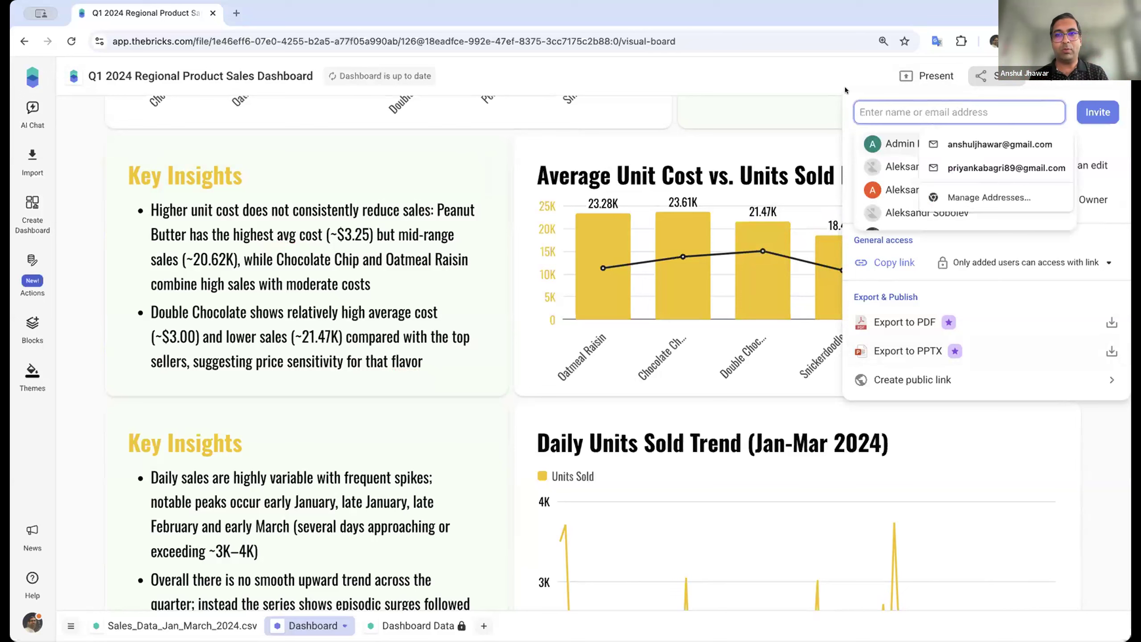
click(967, 142)
click(1086, 111)
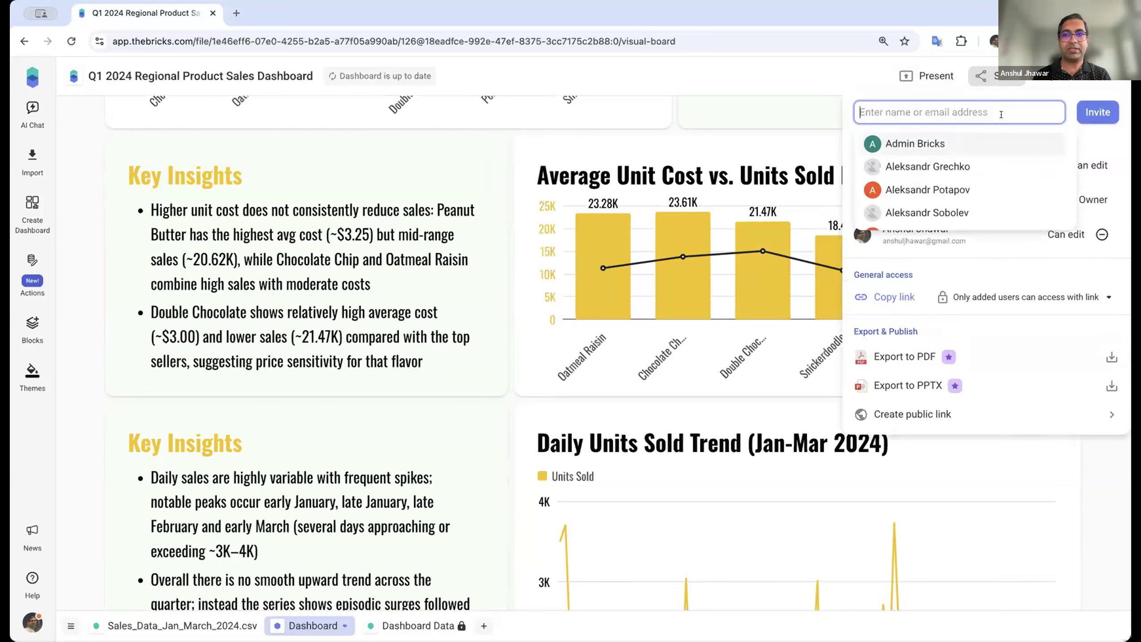
click(1064, 94)
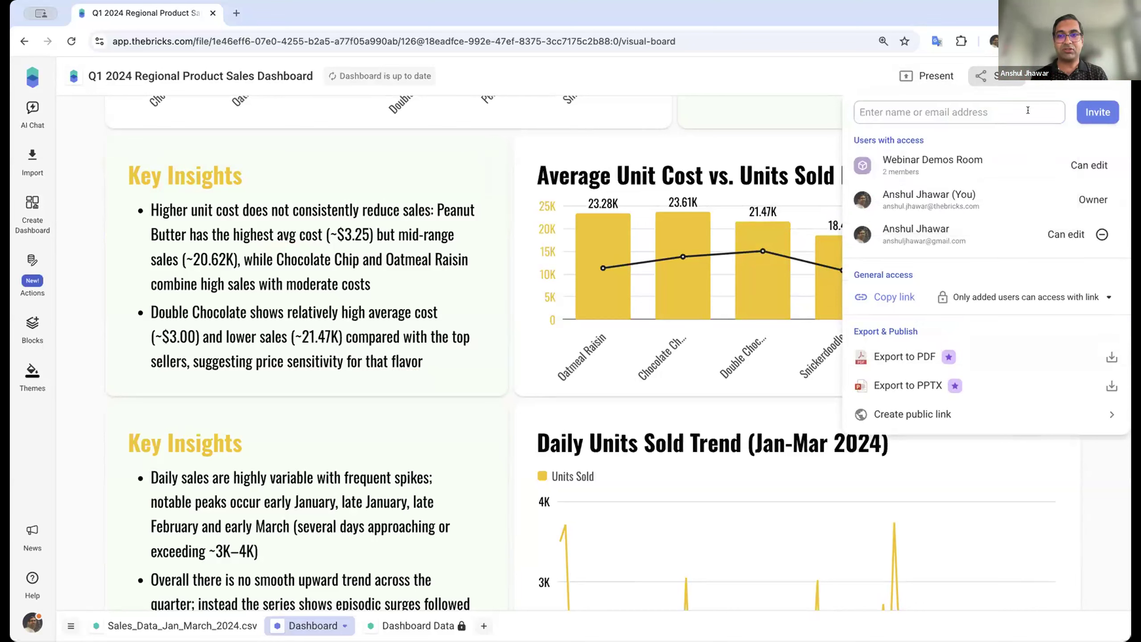
click(1005, 300)
click(983, 354)
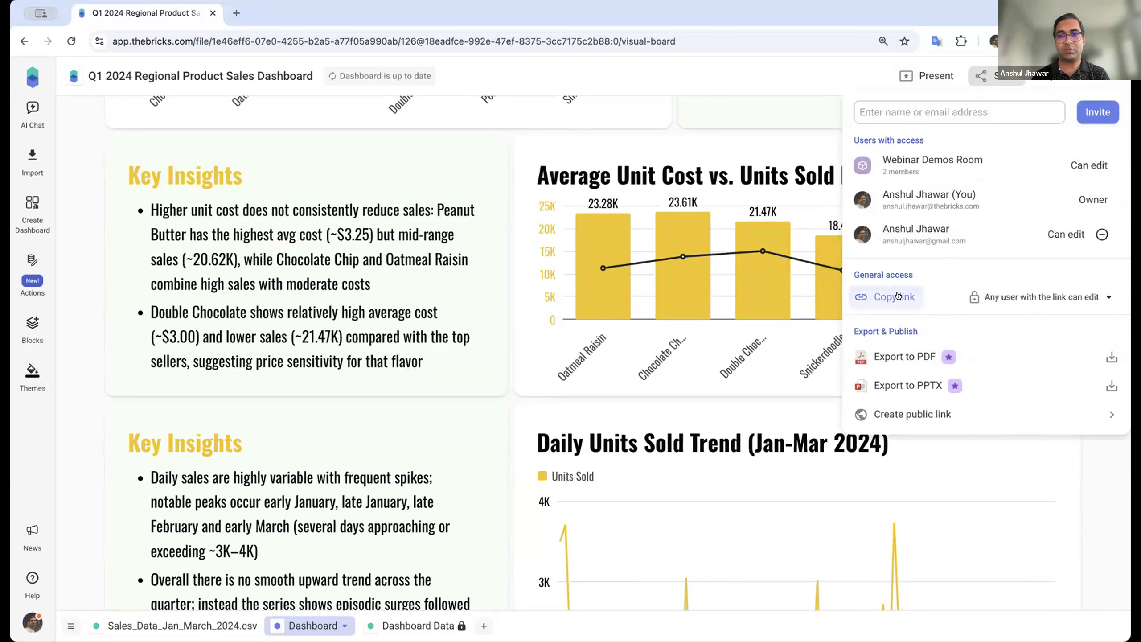
Create a public link that shares only the Dashboard page, copy it and close the sharing options
click(953, 412)
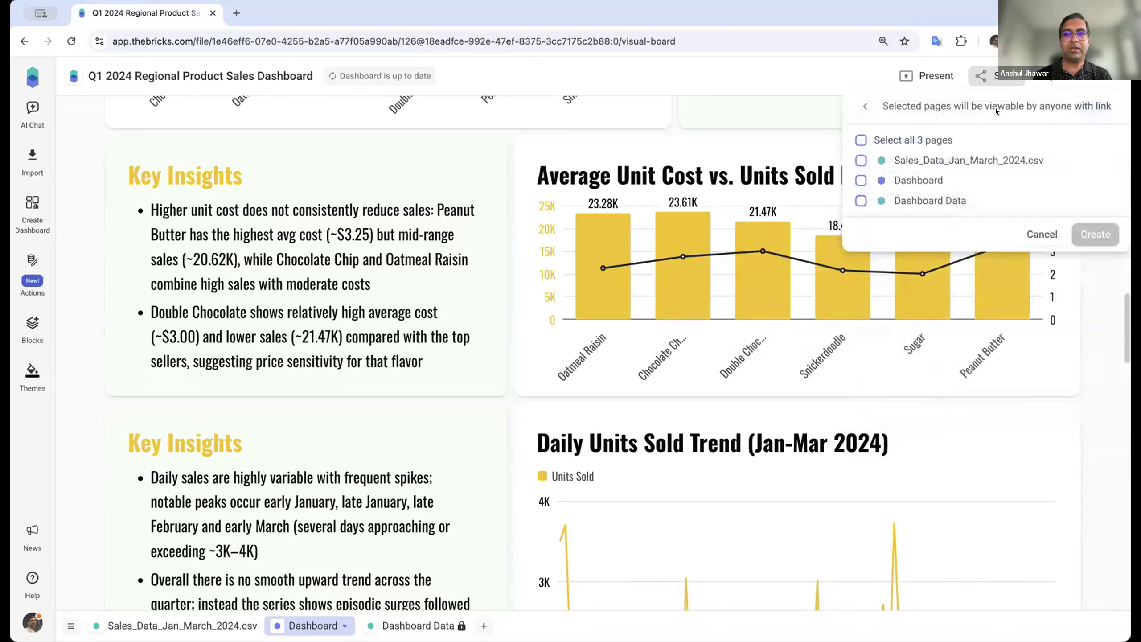
click(908, 179)
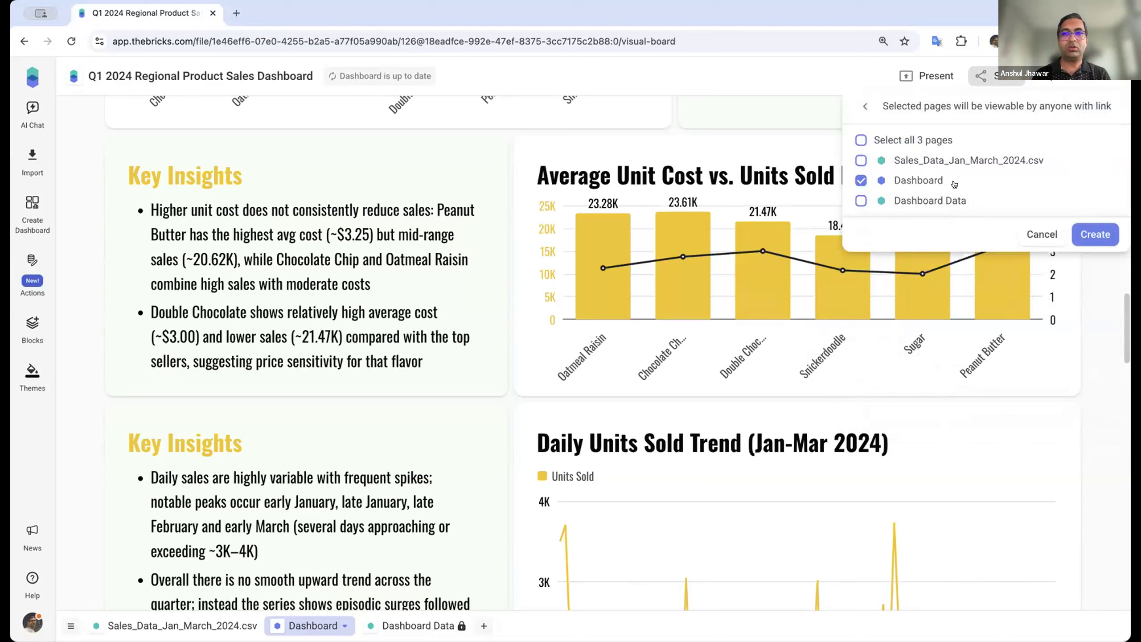
click(1090, 237)
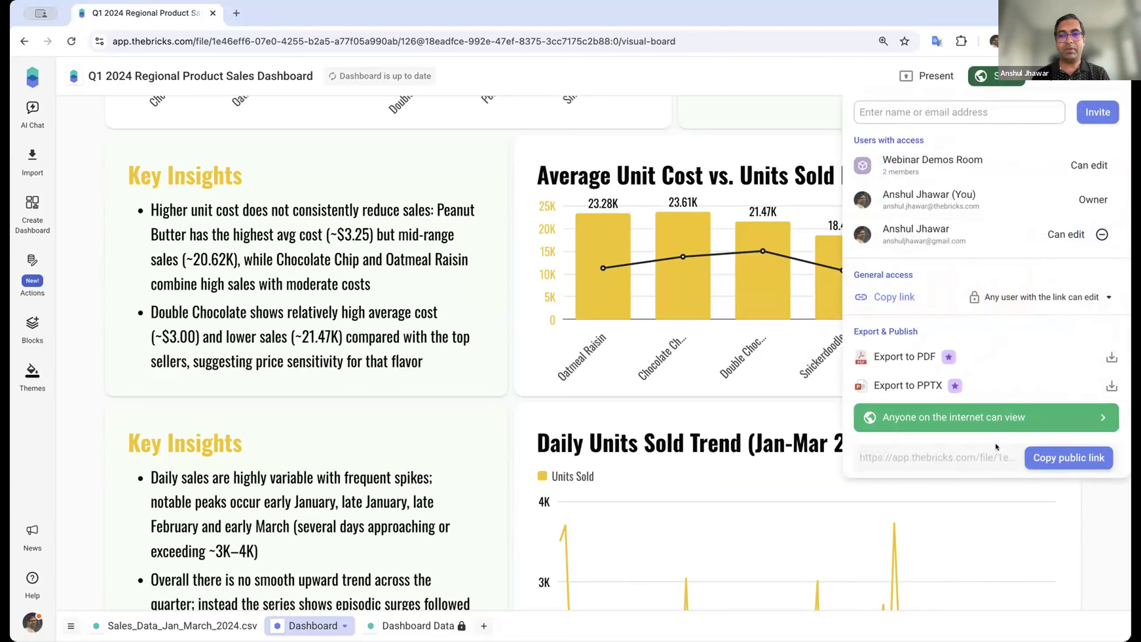
click(1069, 456)
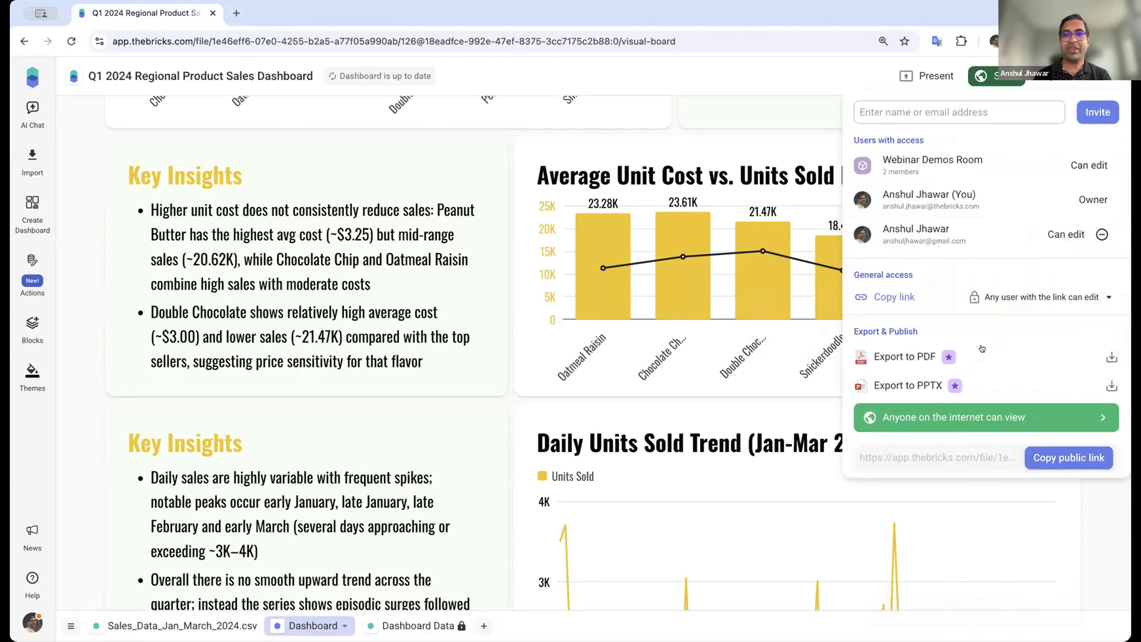
click(75, 246)
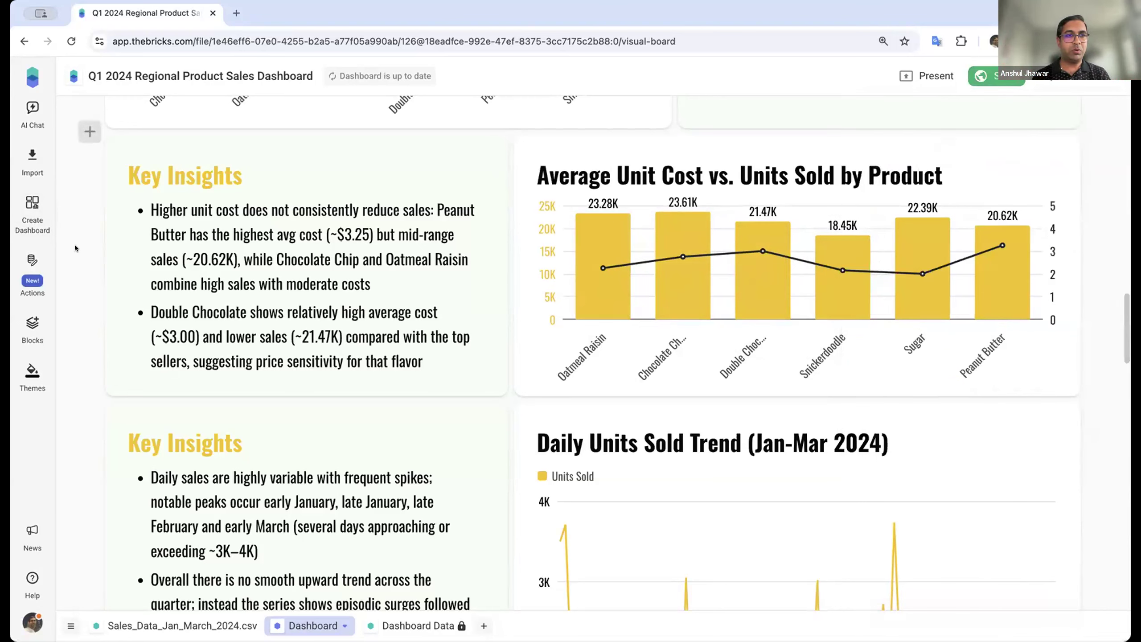
Send the AI chat the request "Create a chart product vs sales" for the dashboard
click(30, 108)
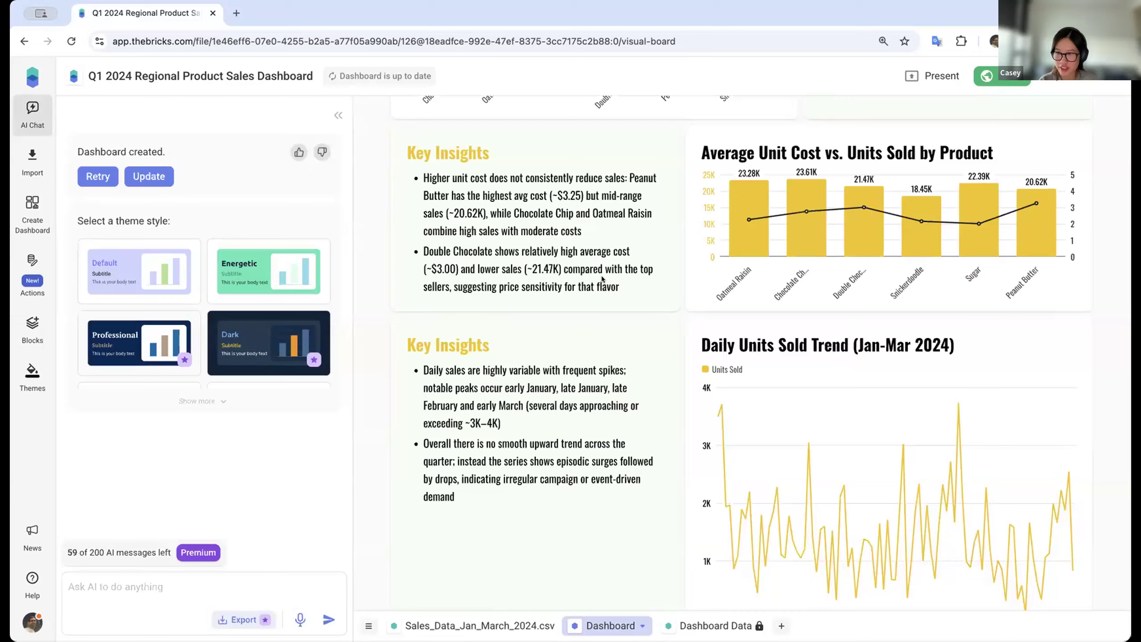
scroll(674, 287, down, 12)
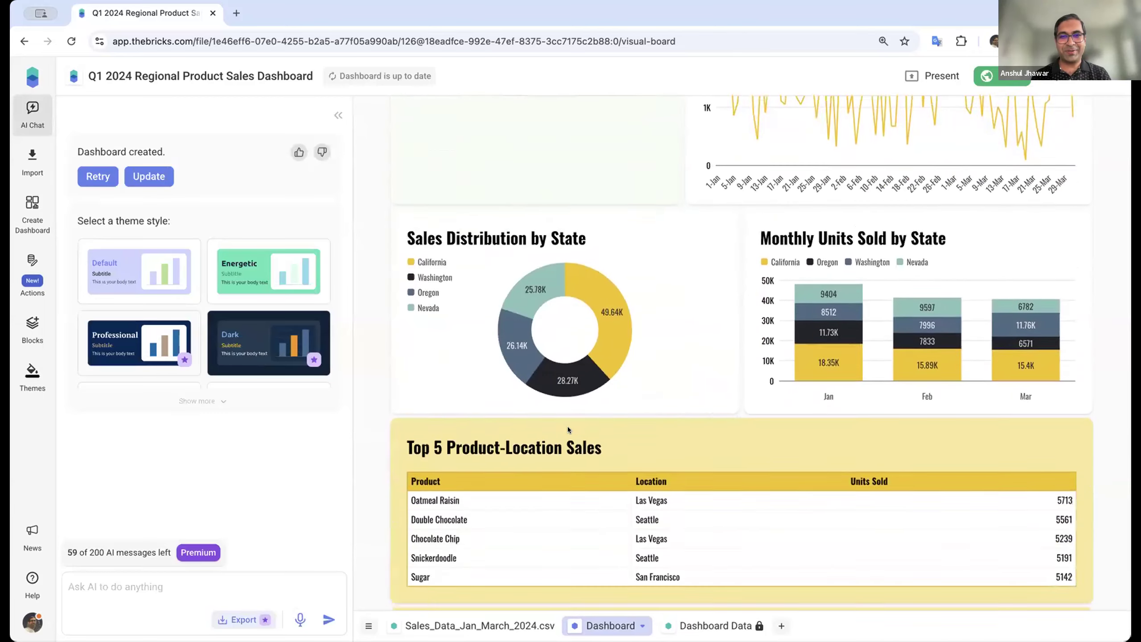
scroll(660, 429, down, 5)
scroll(660, 429, up, 10)
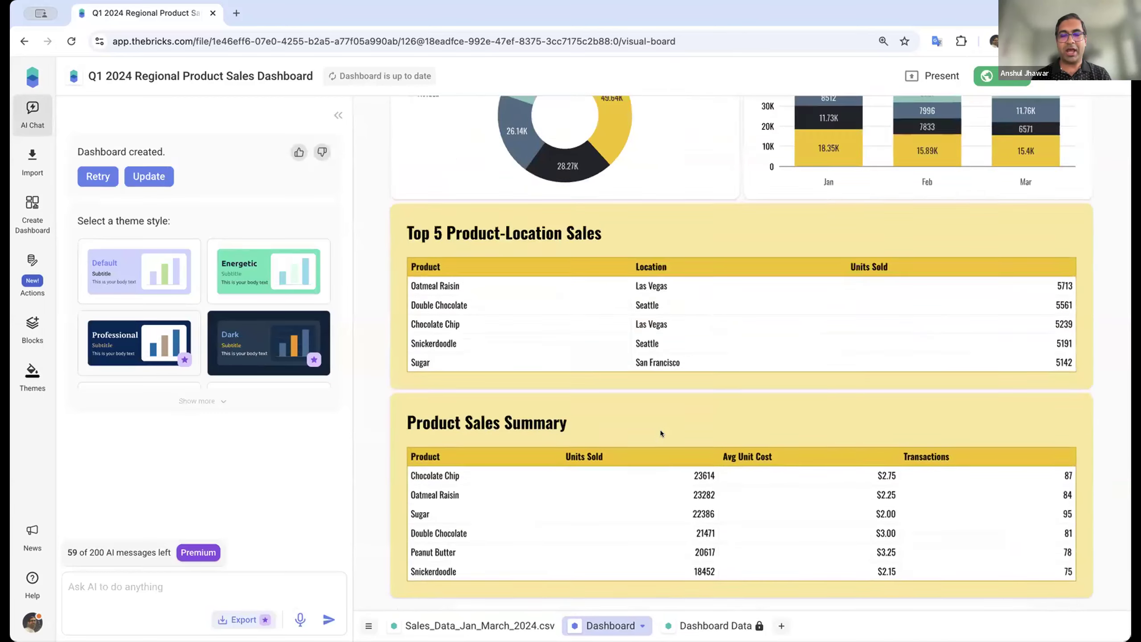
scroll(740, 326, up, 4)
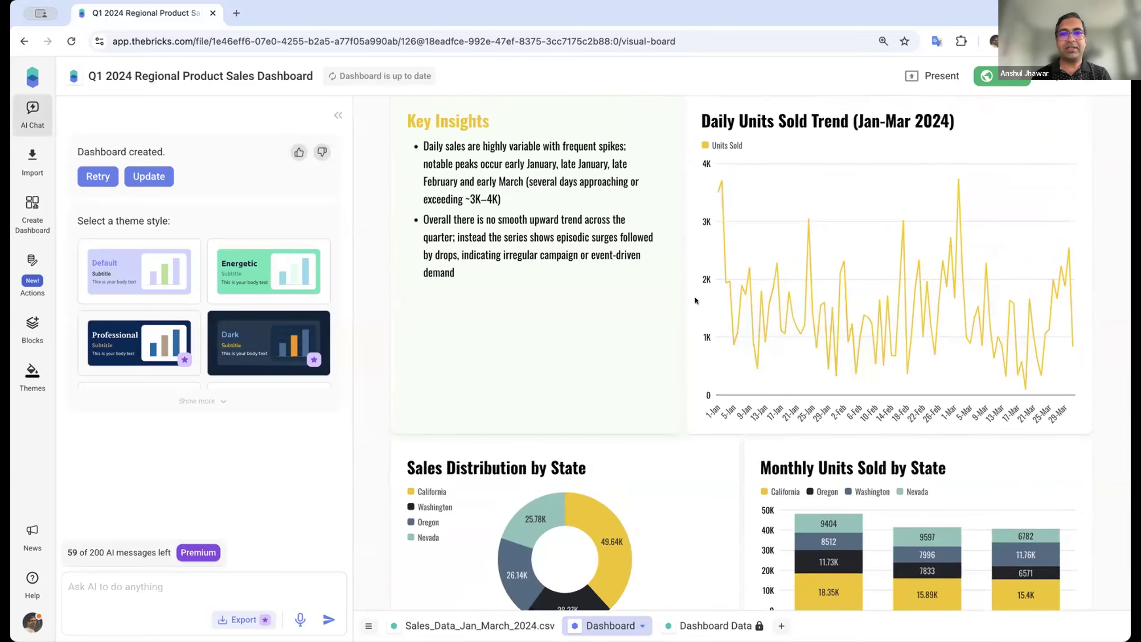
scroll(695, 297, up, 5)
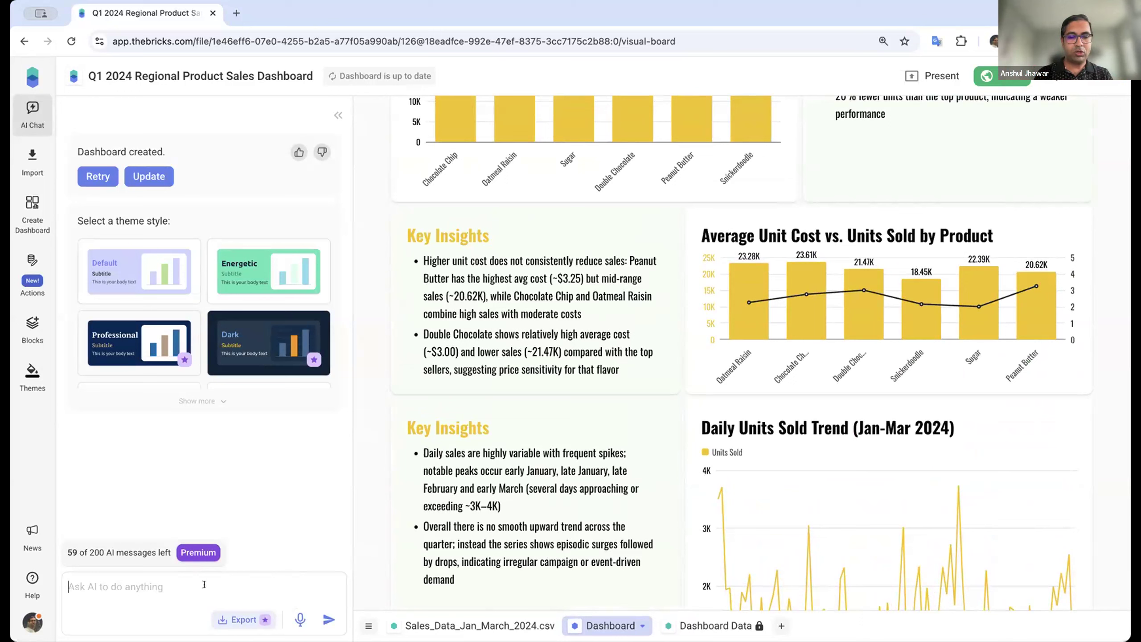
text(Cre)
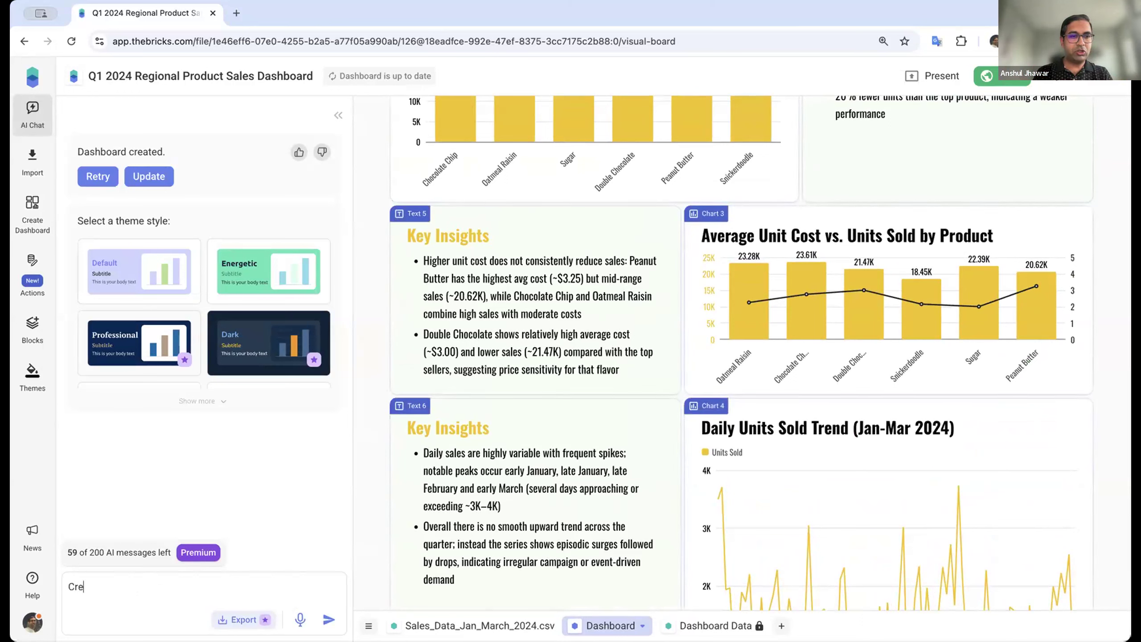
text(ate a char)
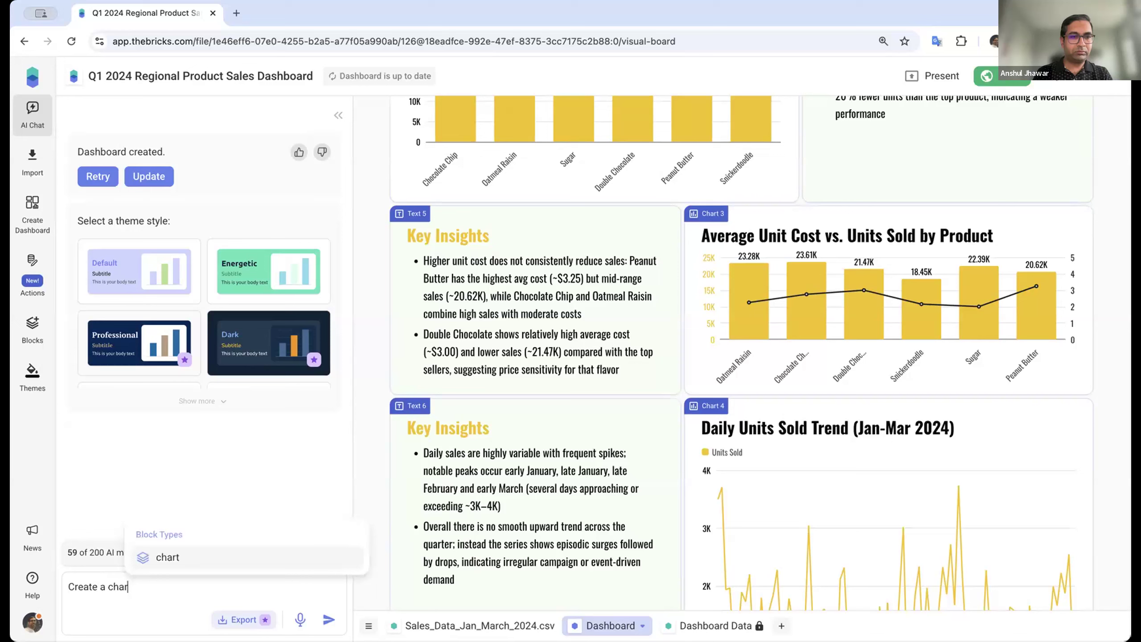
text(t product vs )
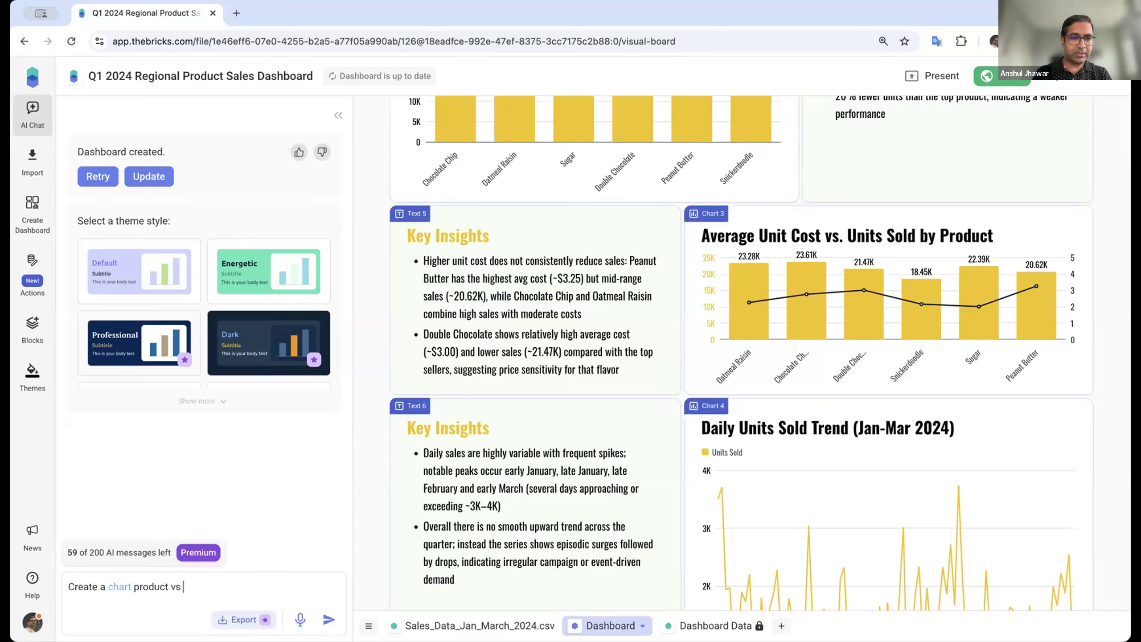
text(sales)
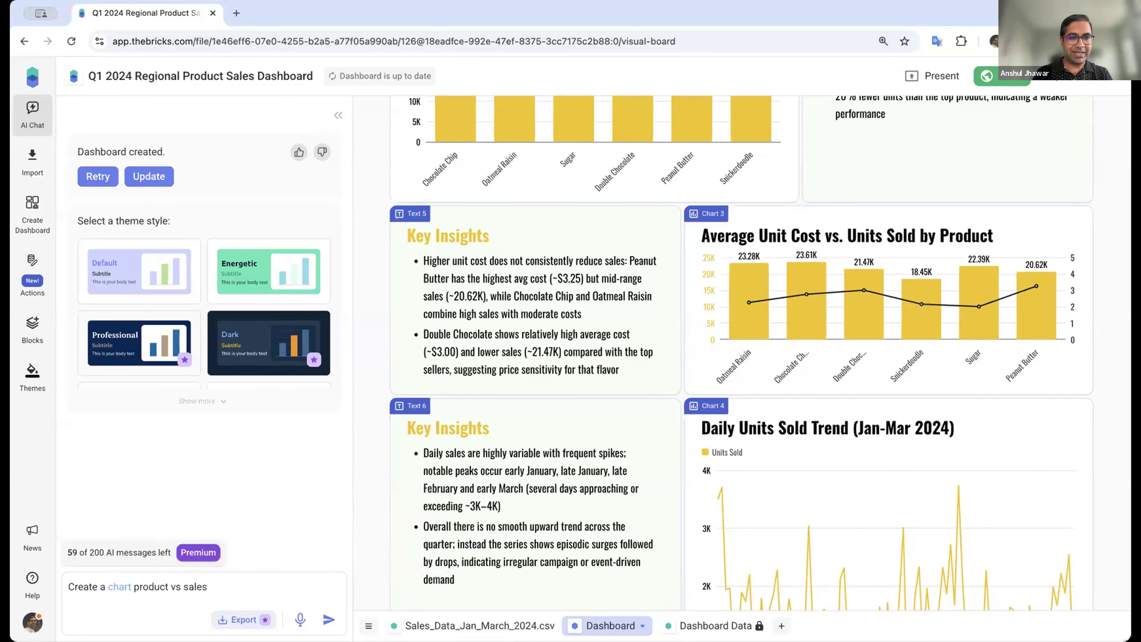
key(Return)
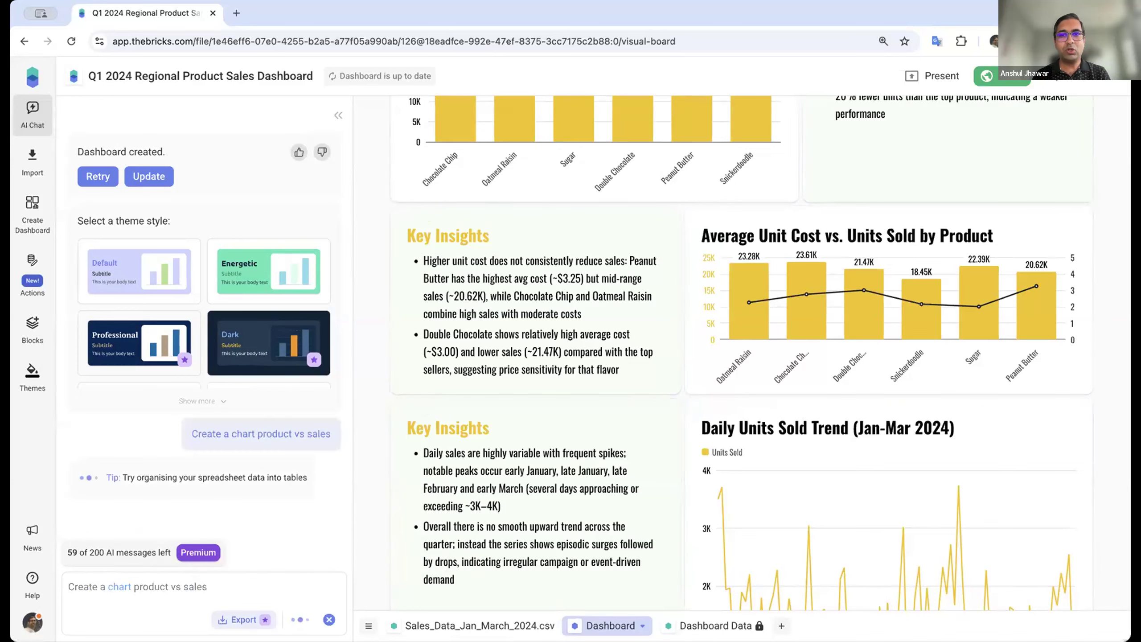
Select the new product sales chart below the Product Sales Summary table and accept the AI's addition
scroll(651, 392, up, 3)
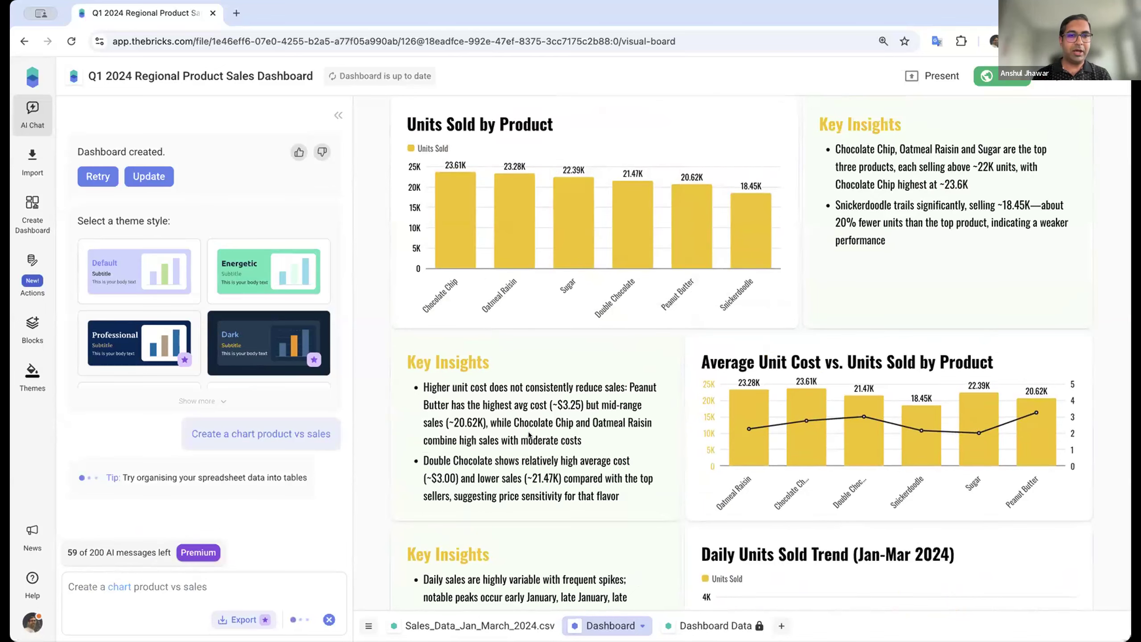
scroll(495, 480, down, 20)
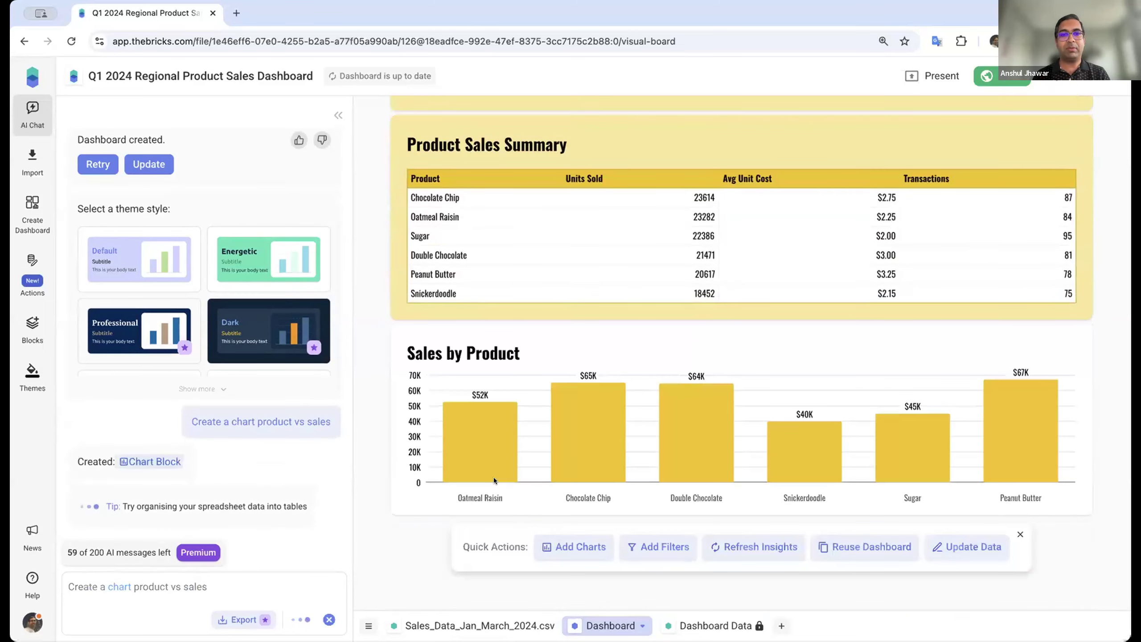
click(756, 333)
scroll(593, 331, down, 1)
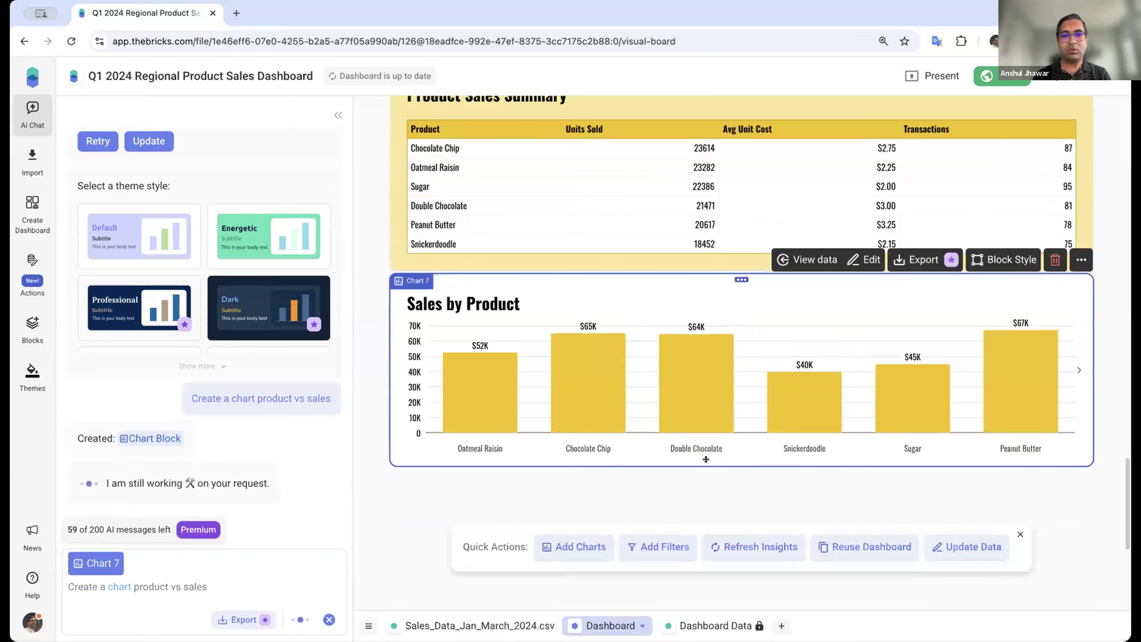
scroll(624, 390, down, 2)
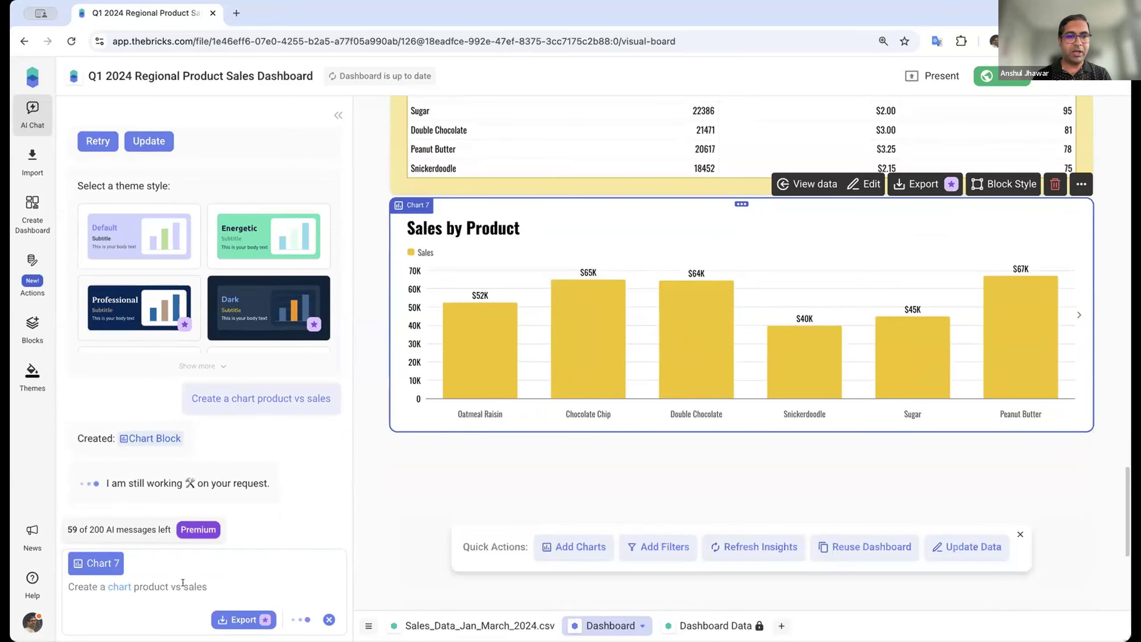
mouse_move(563, 390)
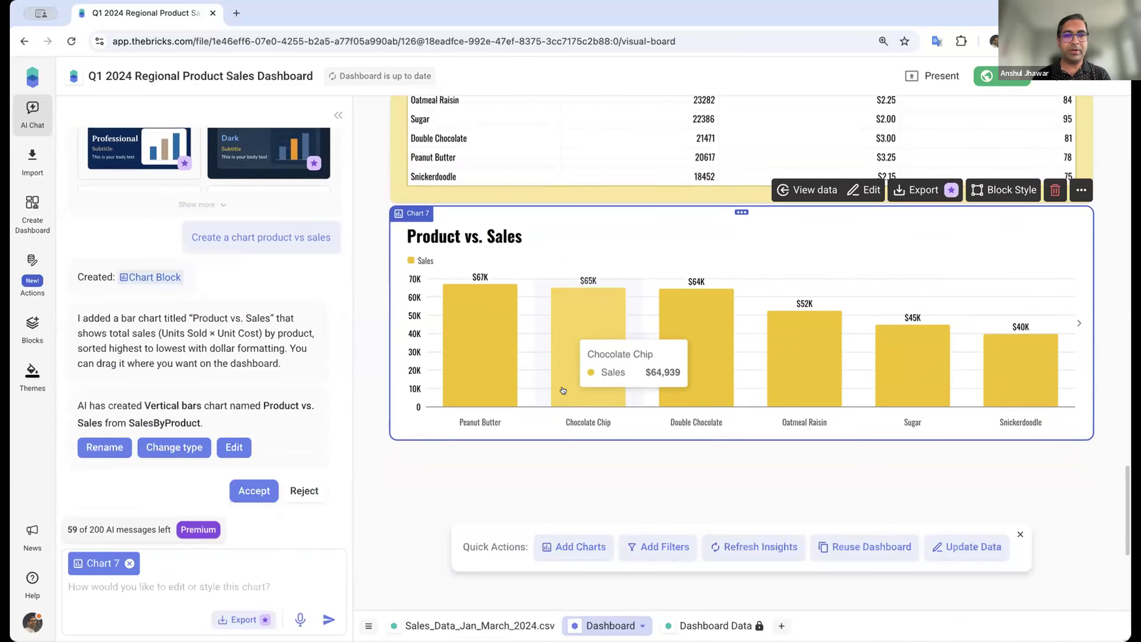
click(253, 490)
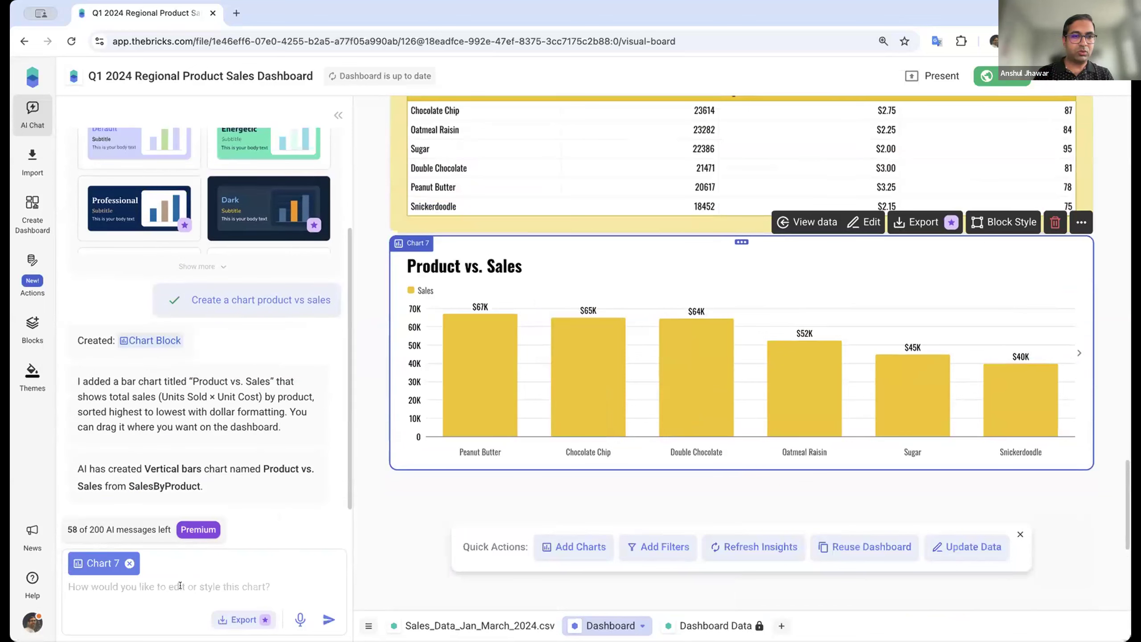
With the Product vs. Sales chart selected, send the AI the request "Change the color of chart 7 to red"
text(Change t)
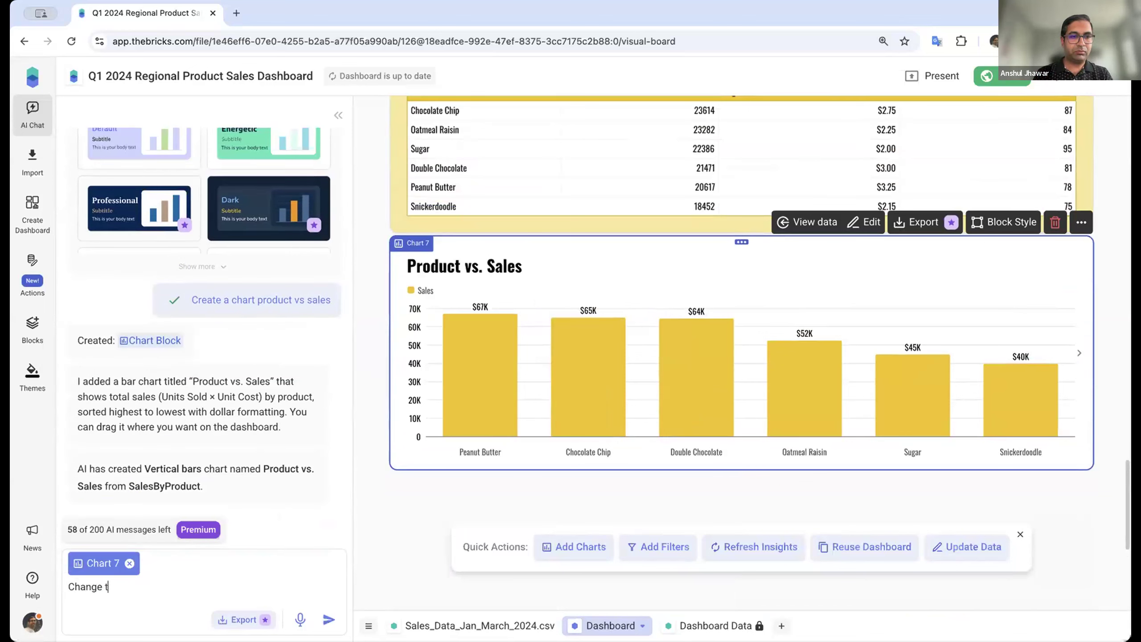
text(he color of chart)
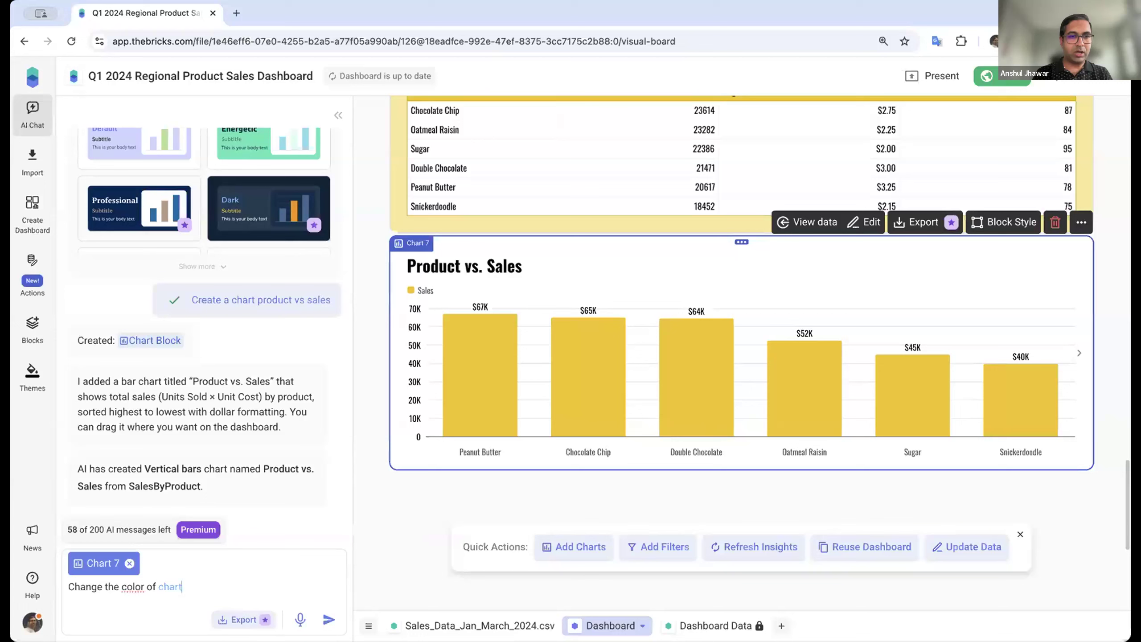
text( 7 to red)
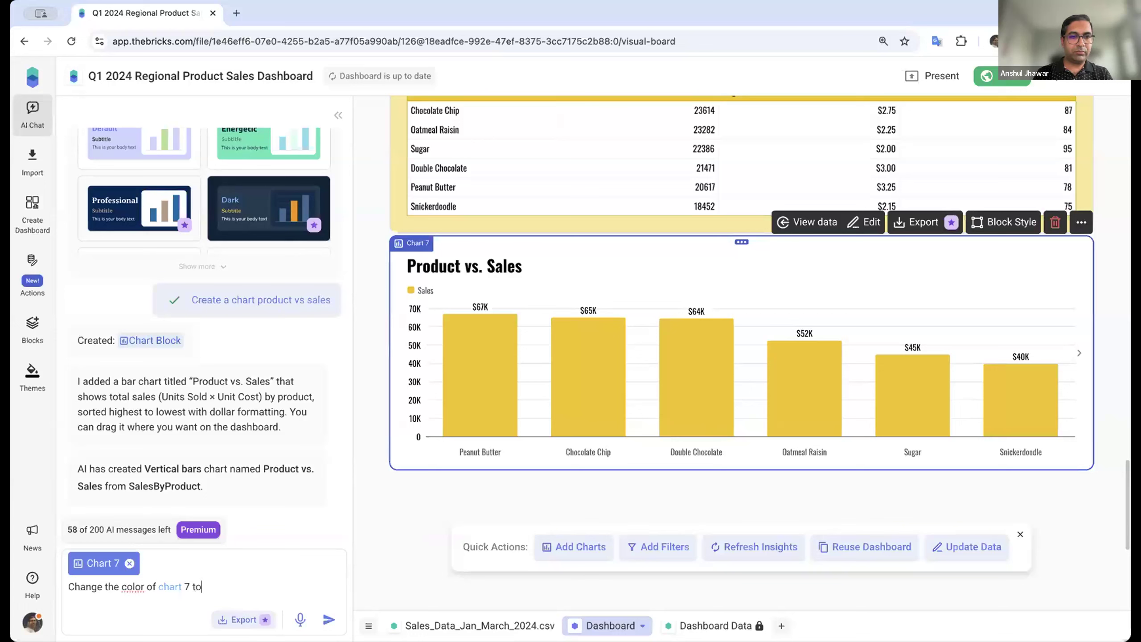
key(Return)
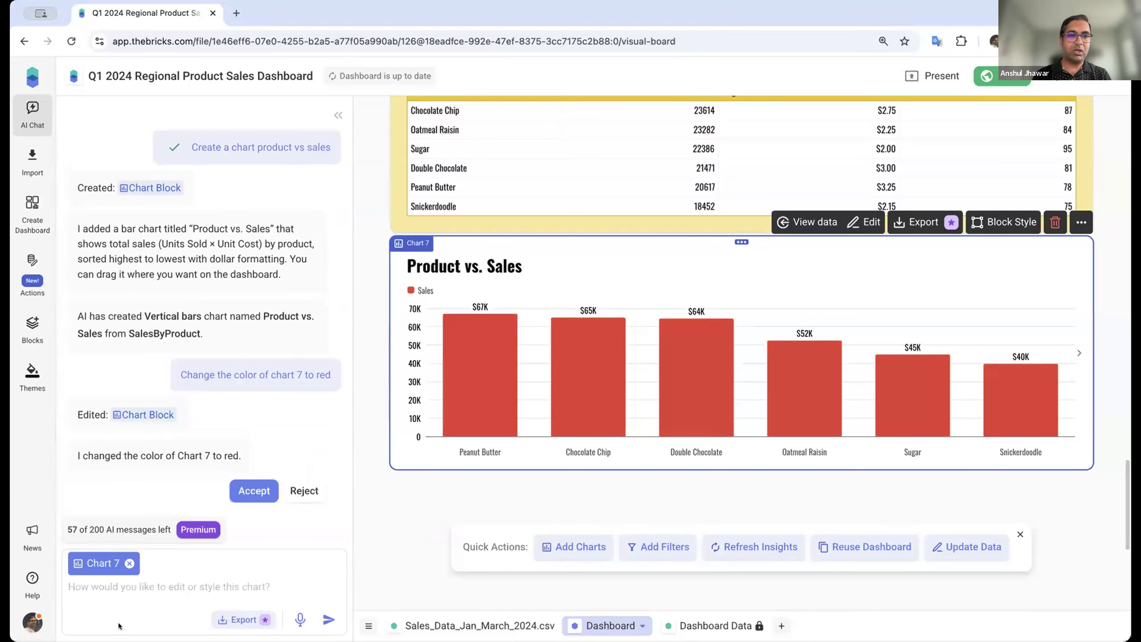
With the Product vs. Sales chart selected, send the AI chat the request "pie chart convert chart 7"
text(pie chart convert to)
key(BackSpace)
key(BackSpace)
key(BackSpace)
text(chart 7)
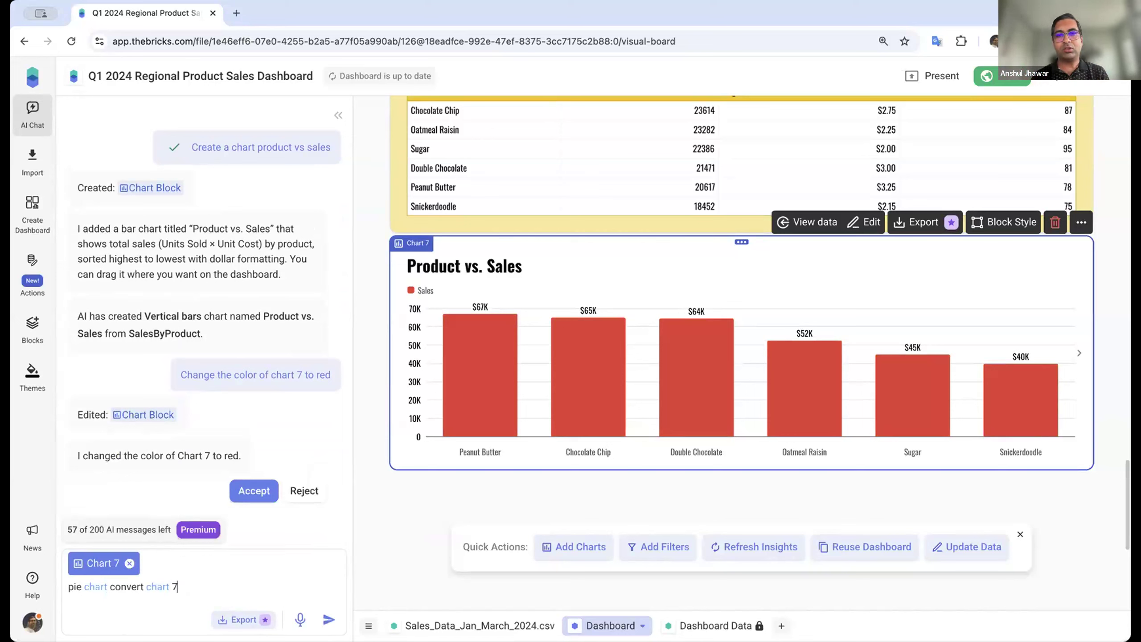
key(Return)
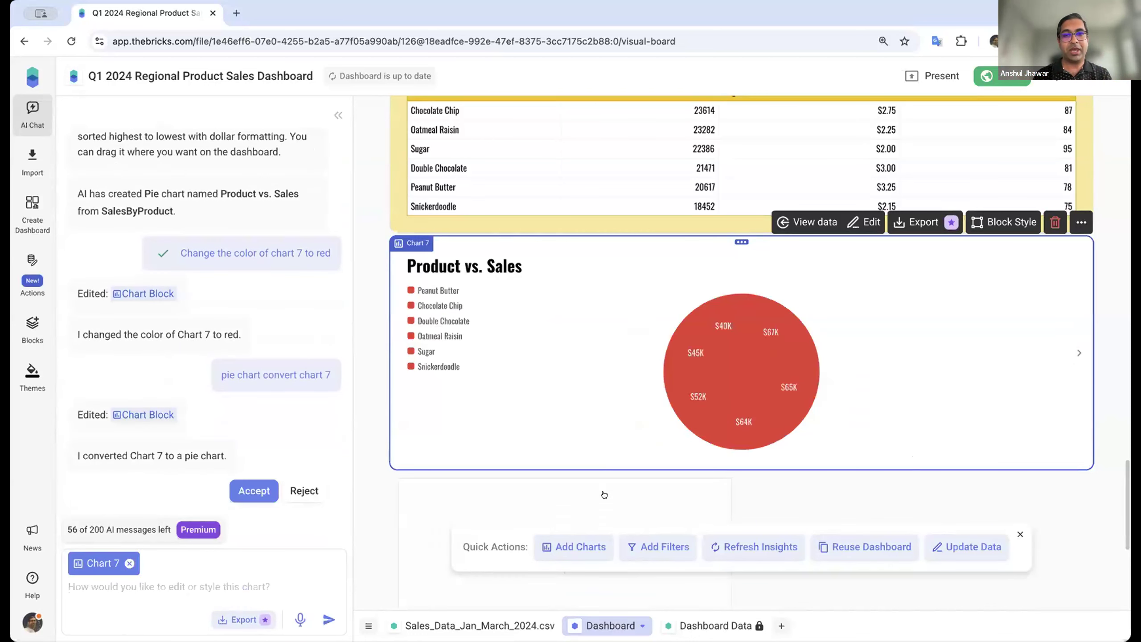
mouse_move(756, 369)
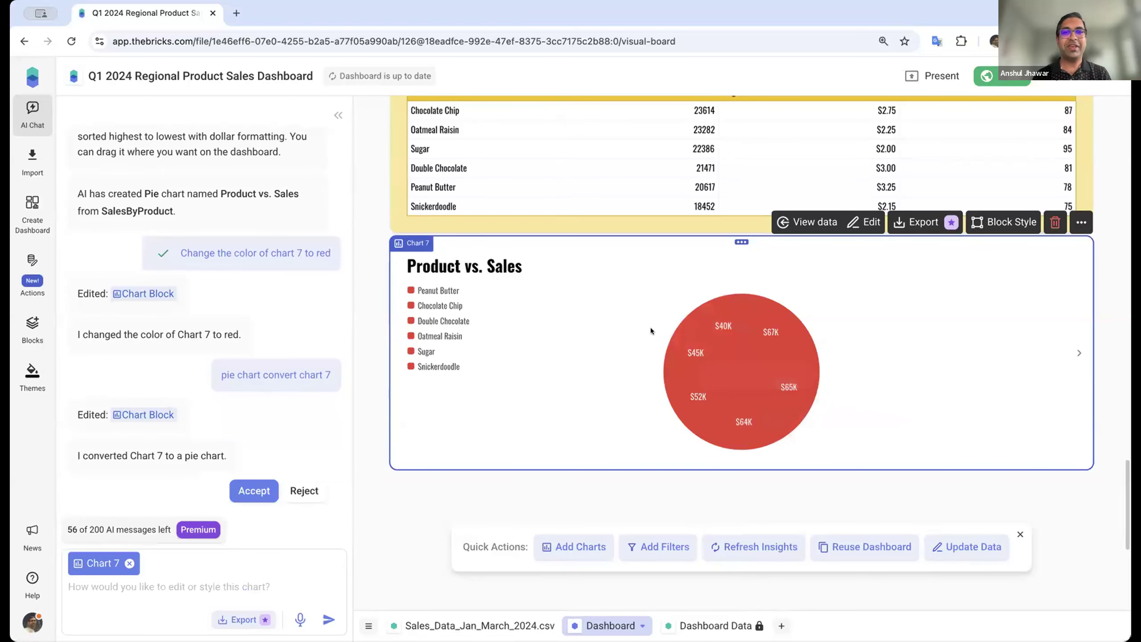
Edit the Product vs. Sales chart, switch it from pie back to vertical bars and save it to the dashboard
click(866, 222)
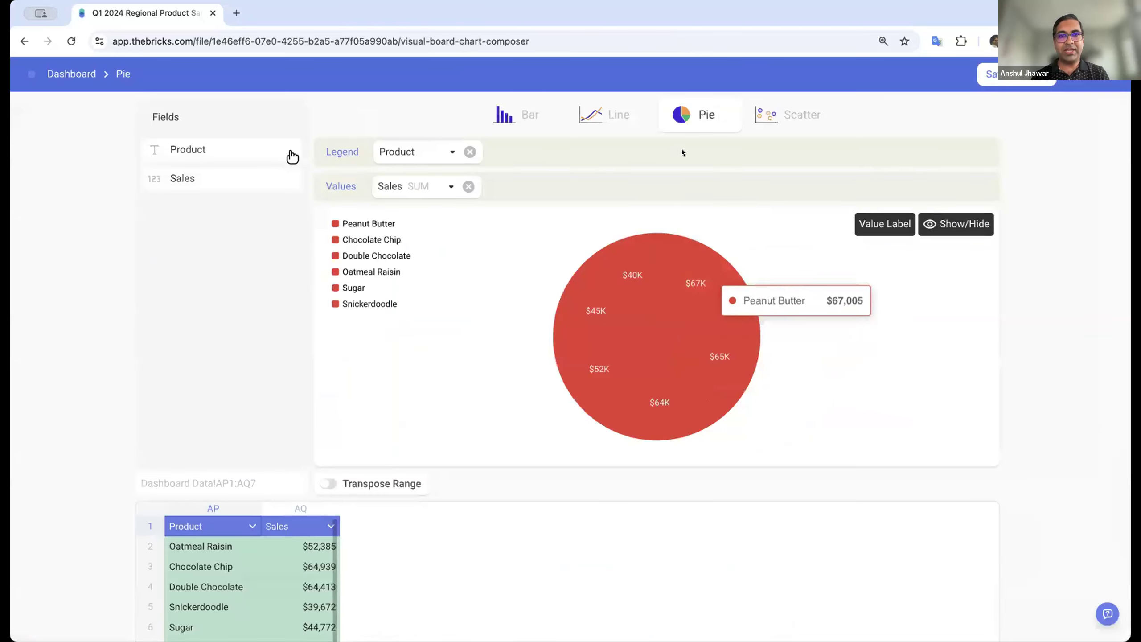
click(530, 116)
click(512, 163)
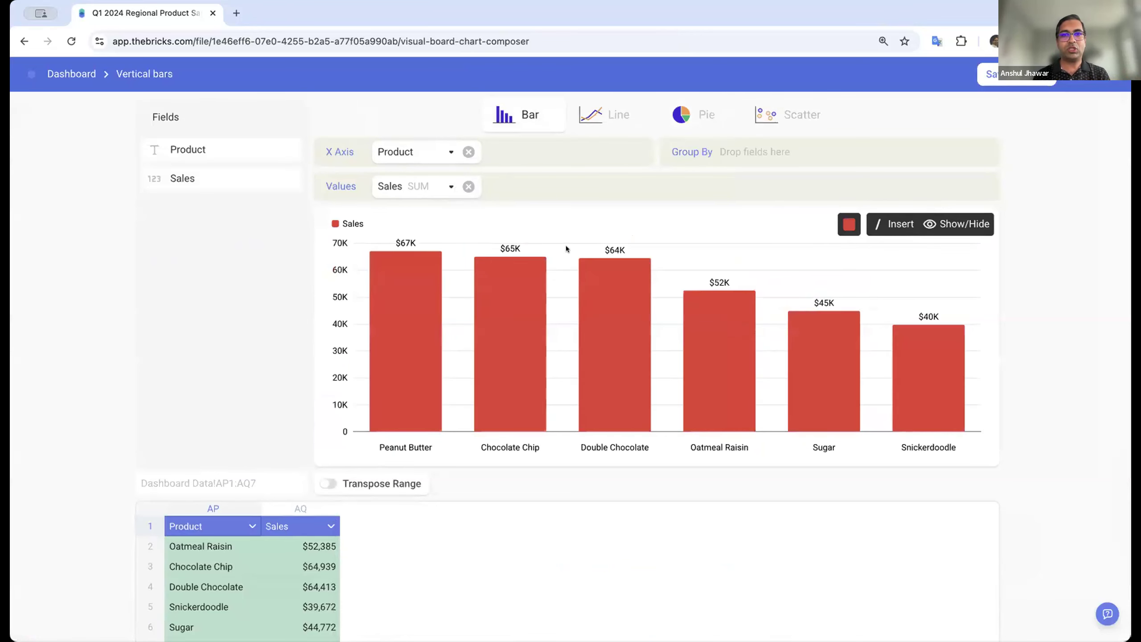
click(1019, 74)
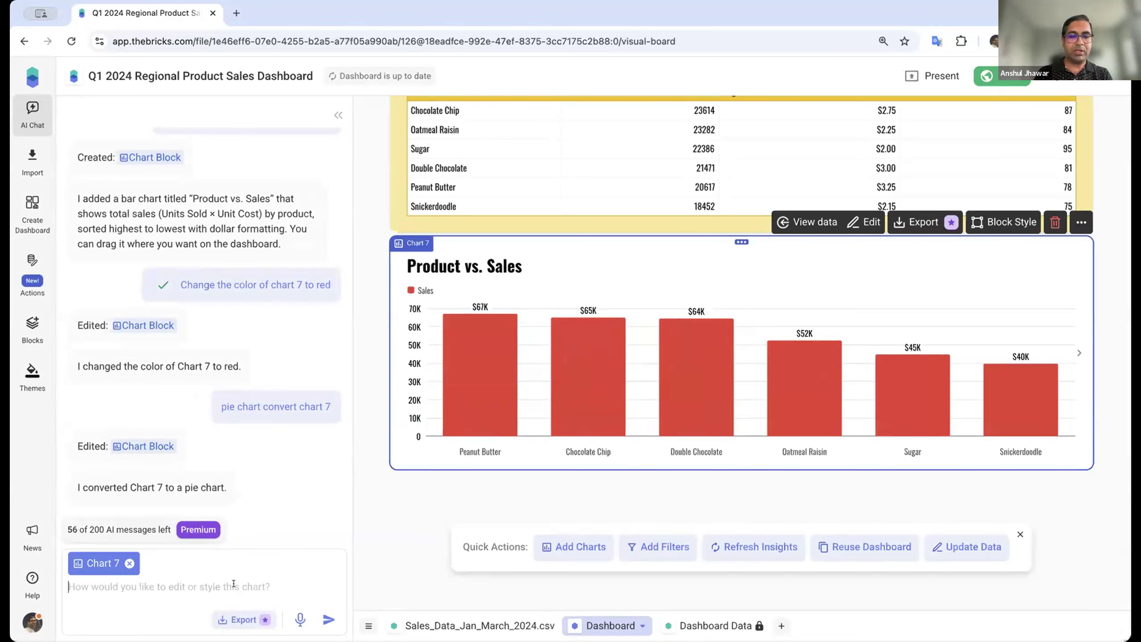
Ask the AI chat "what is the highest selling product" for the Product vs. Sales chart and read its answer
text(what)
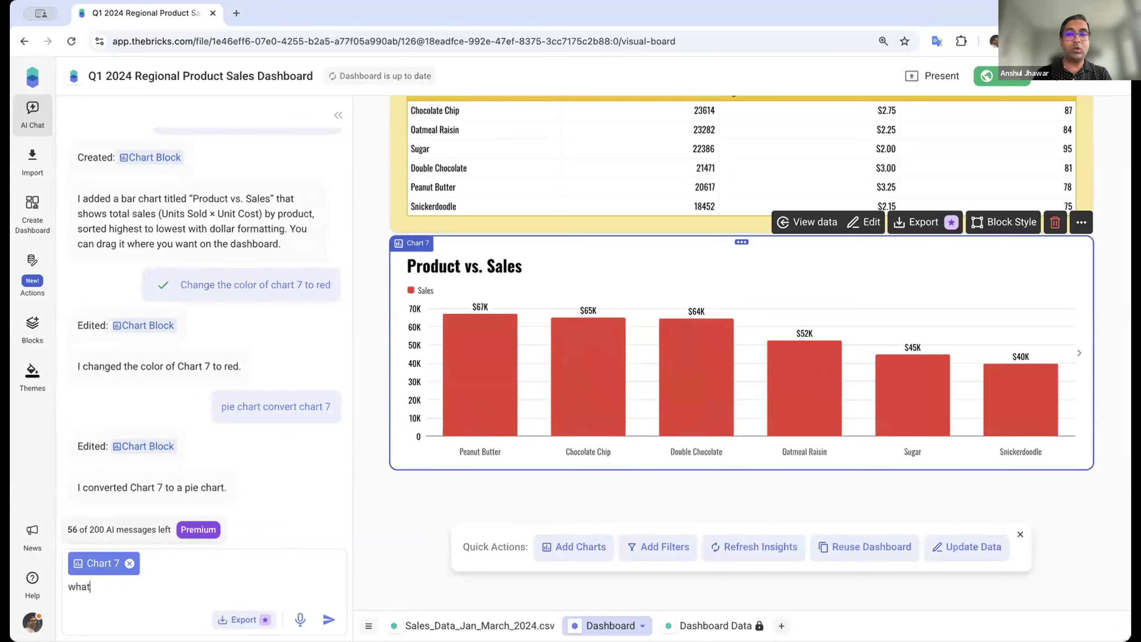
text( is the highes)
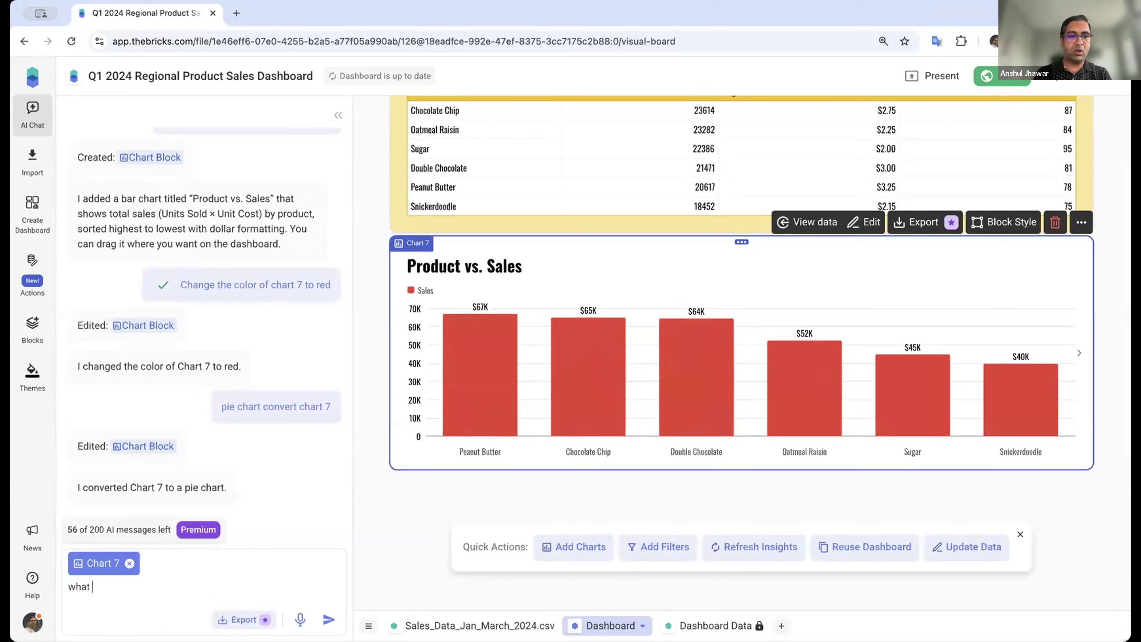
text(t selling product)
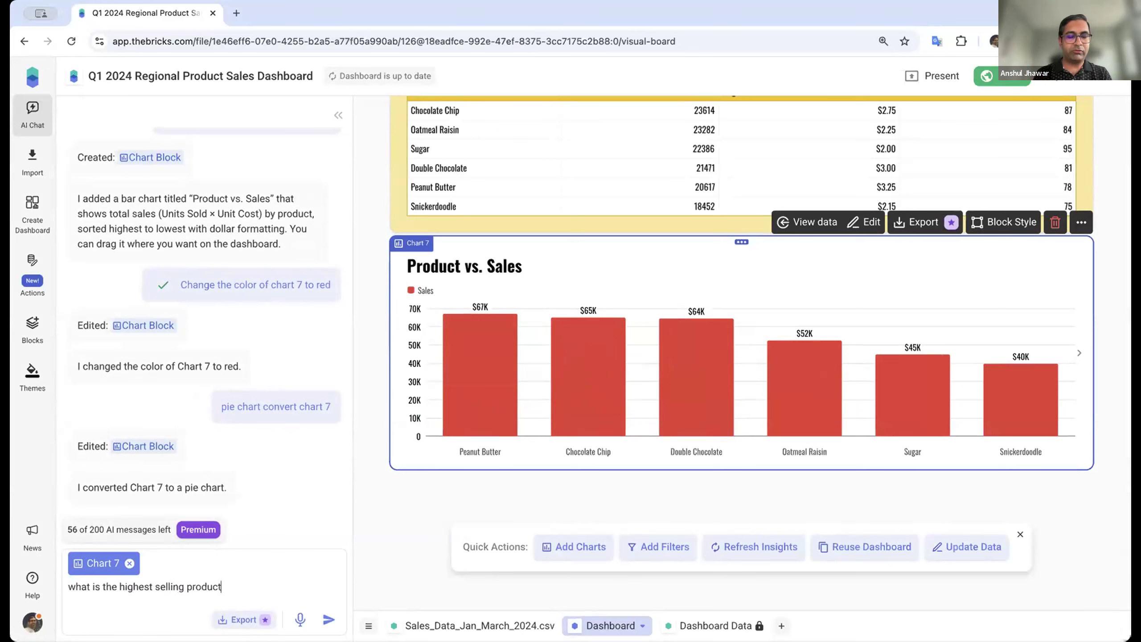
key(Return)
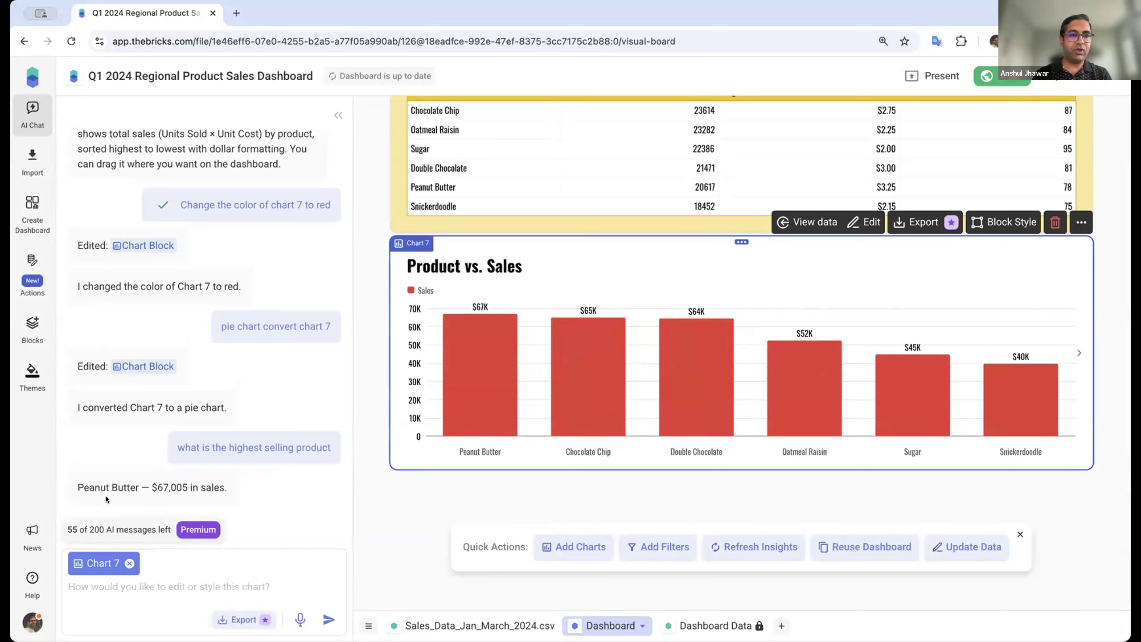
drag(77, 488, 206, 488)
click(162, 486)
drag(85, 487, 192, 477)
click(193, 475)
Send the AI chat the request "create a KPI from this data" after removing Chart 7 from the message context
mouse_move(266, 454)
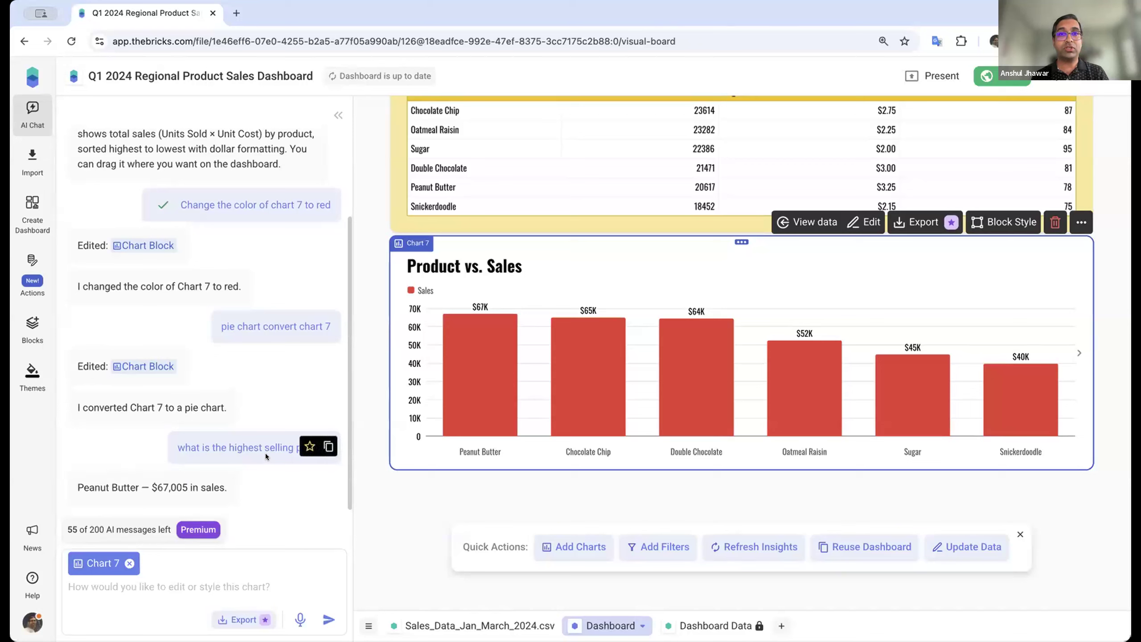
click(195, 581)
text(c)
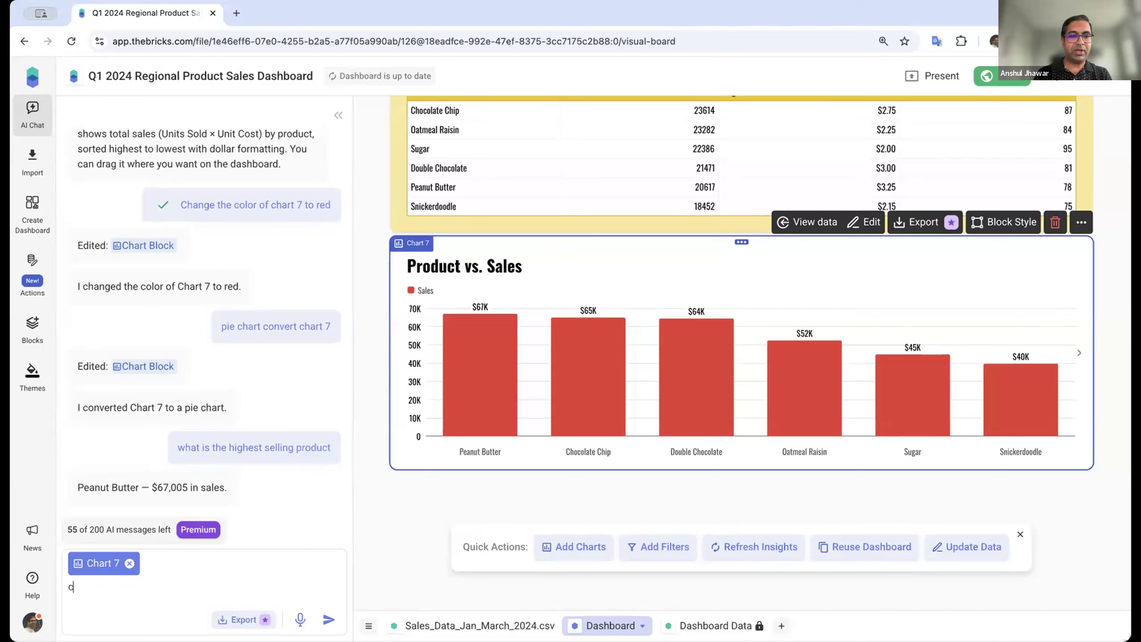
text(reate a KPI)
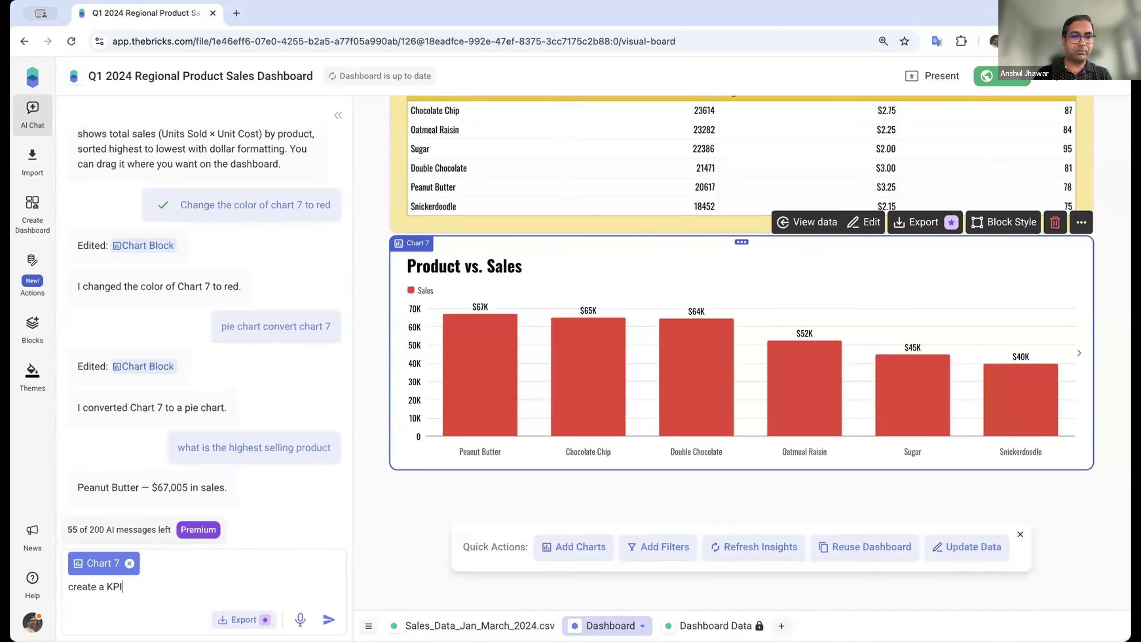
text( from this data)
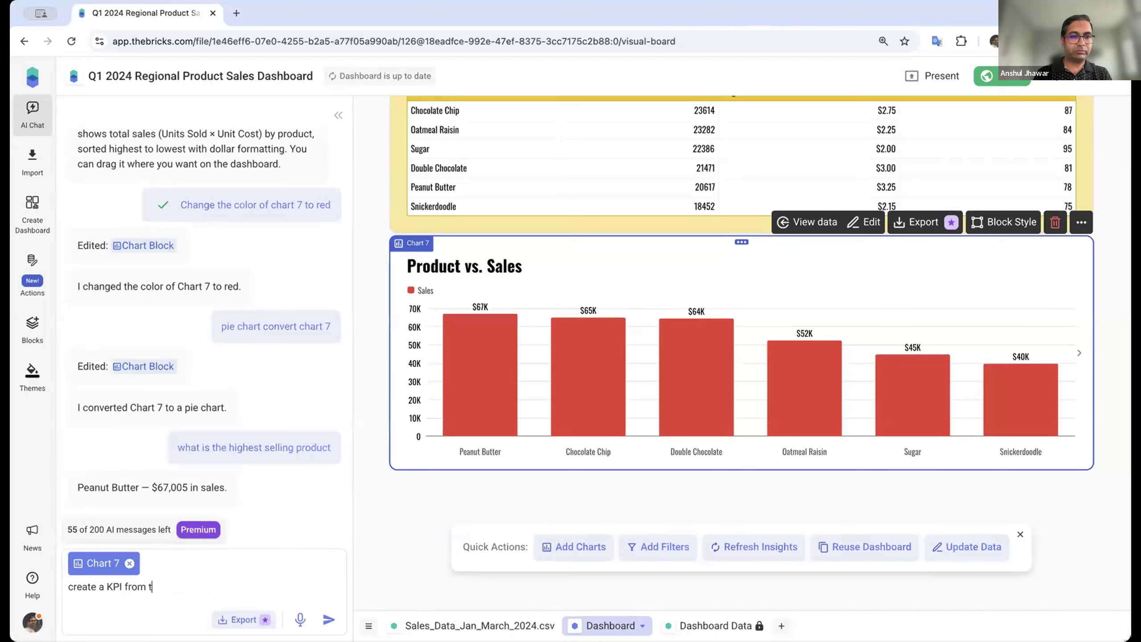
click(129, 563)
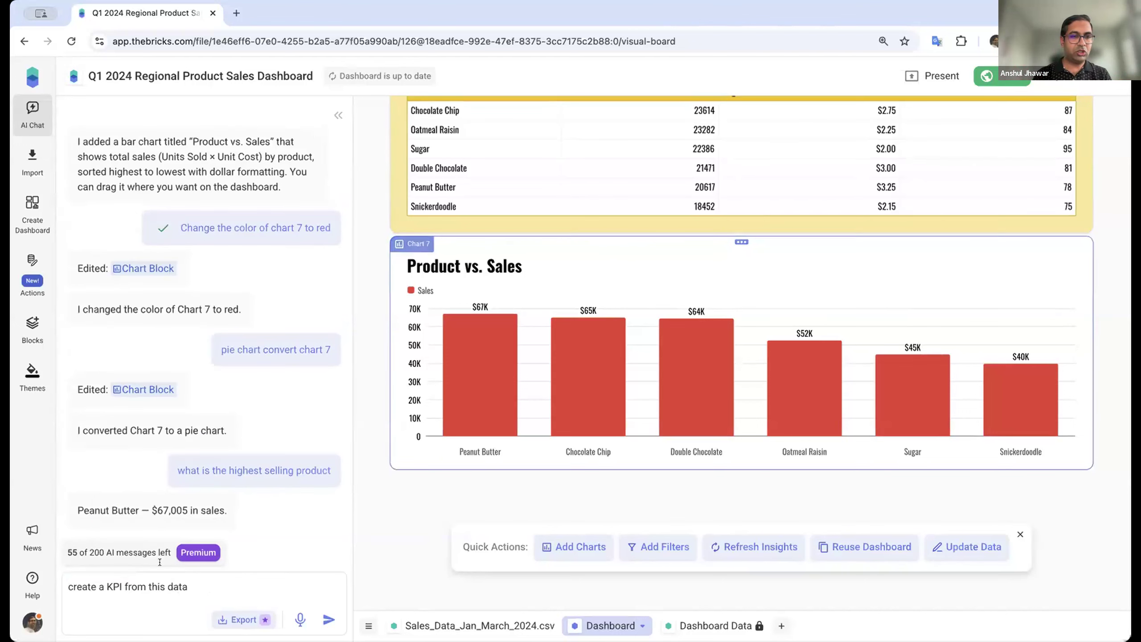
click(328, 620)
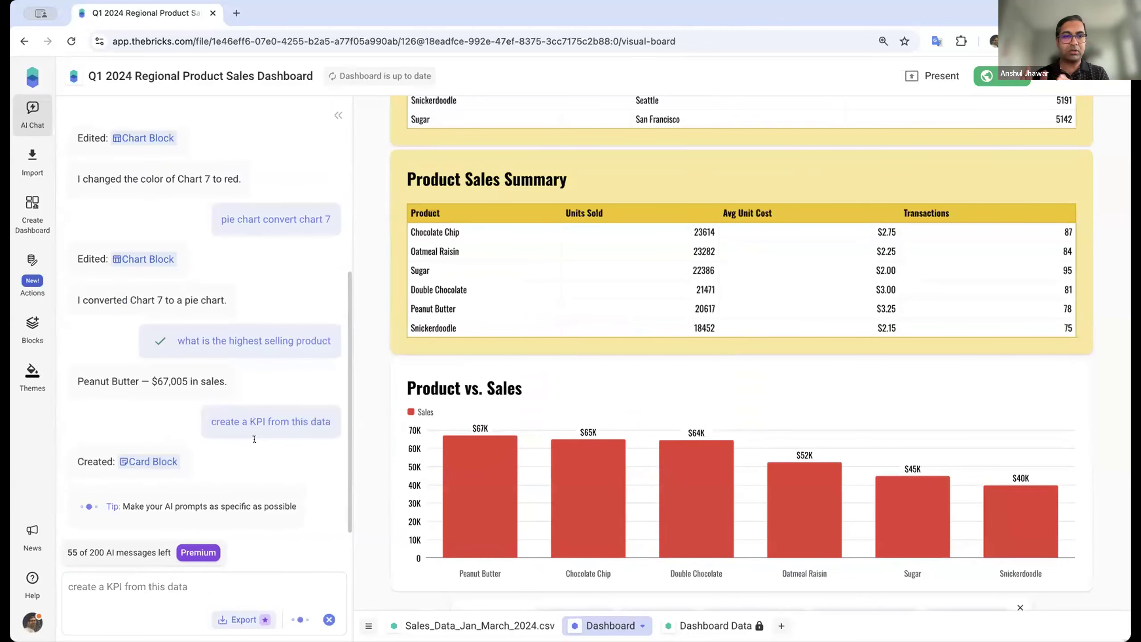
scroll(624, 405, up, 1)
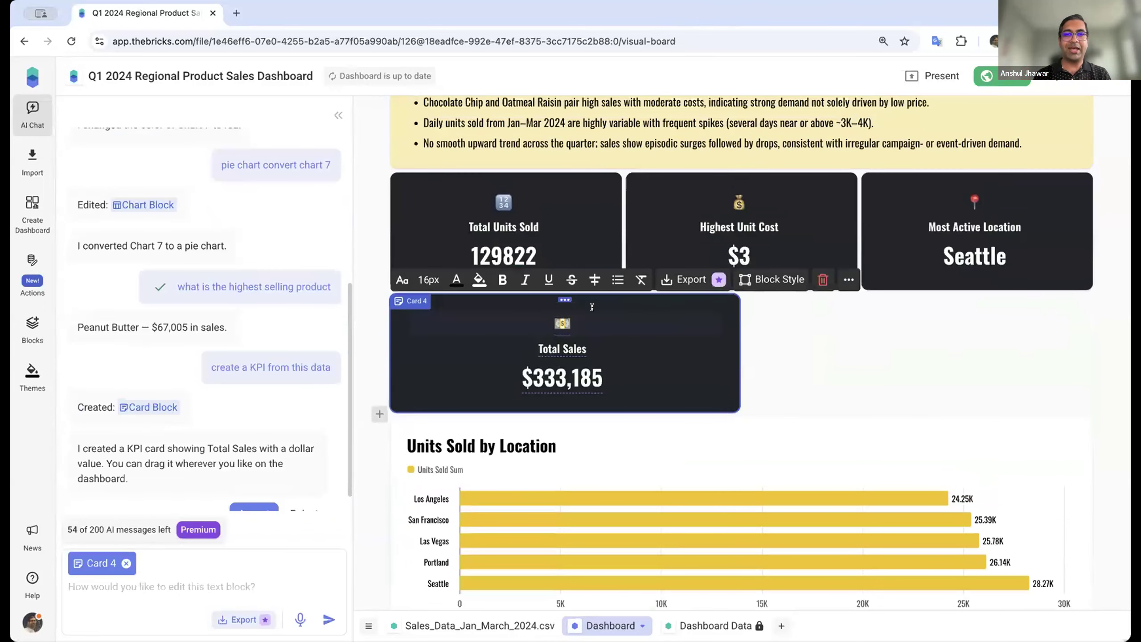
Narrow the new Total Sales card to the same width as the Total Units Sold card above it
drag(217, 324, 130, 327)
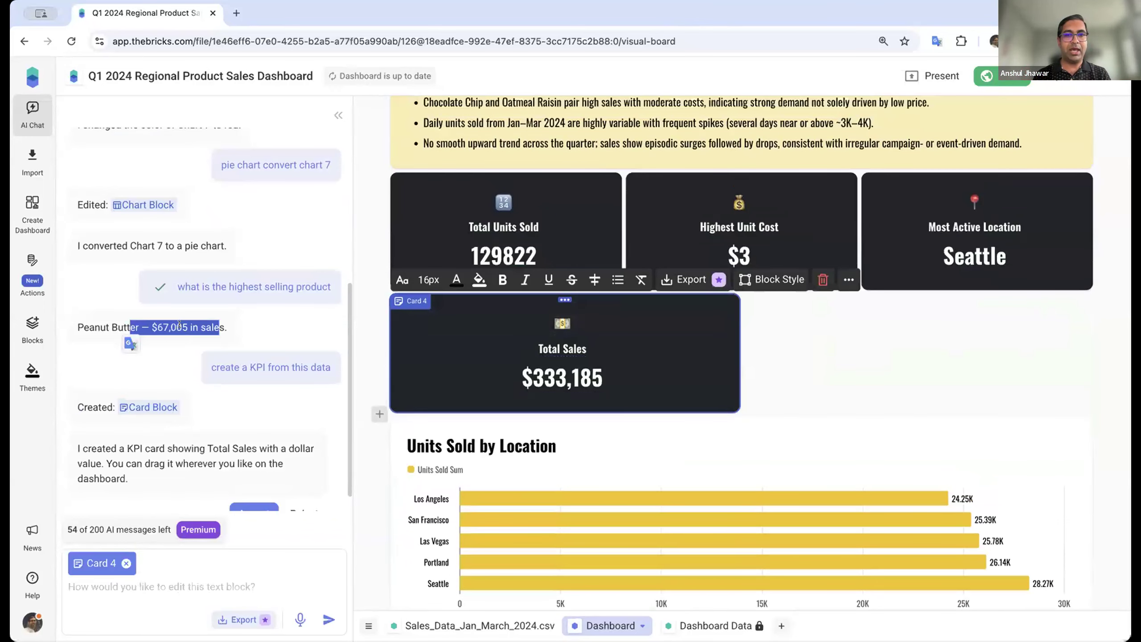
click(457, 374)
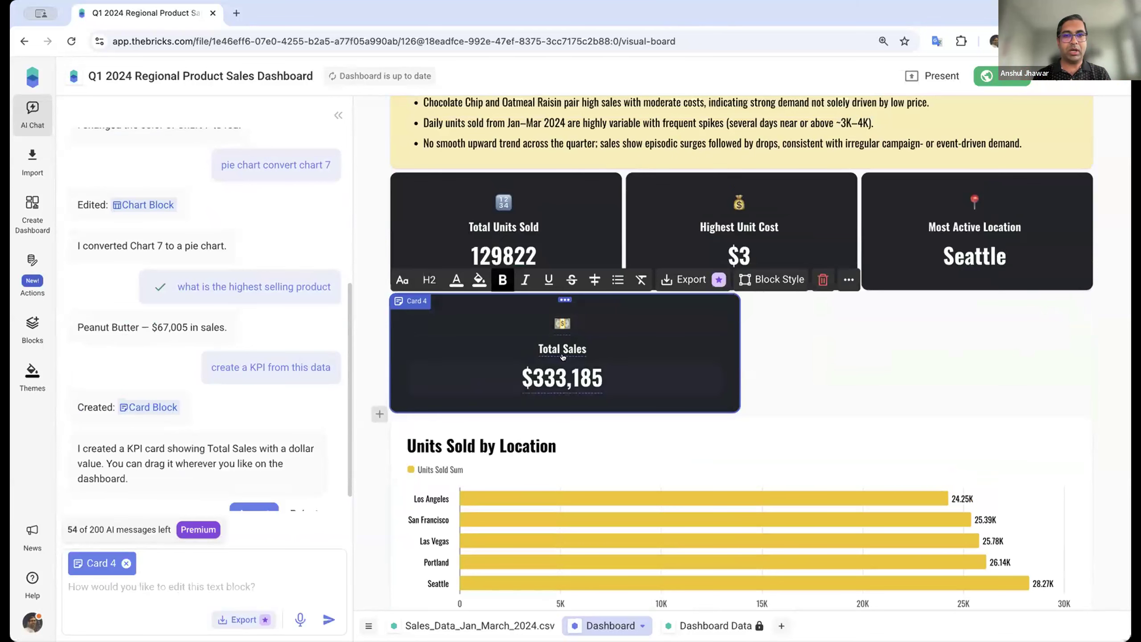
scroll(492, 403, down, 1)
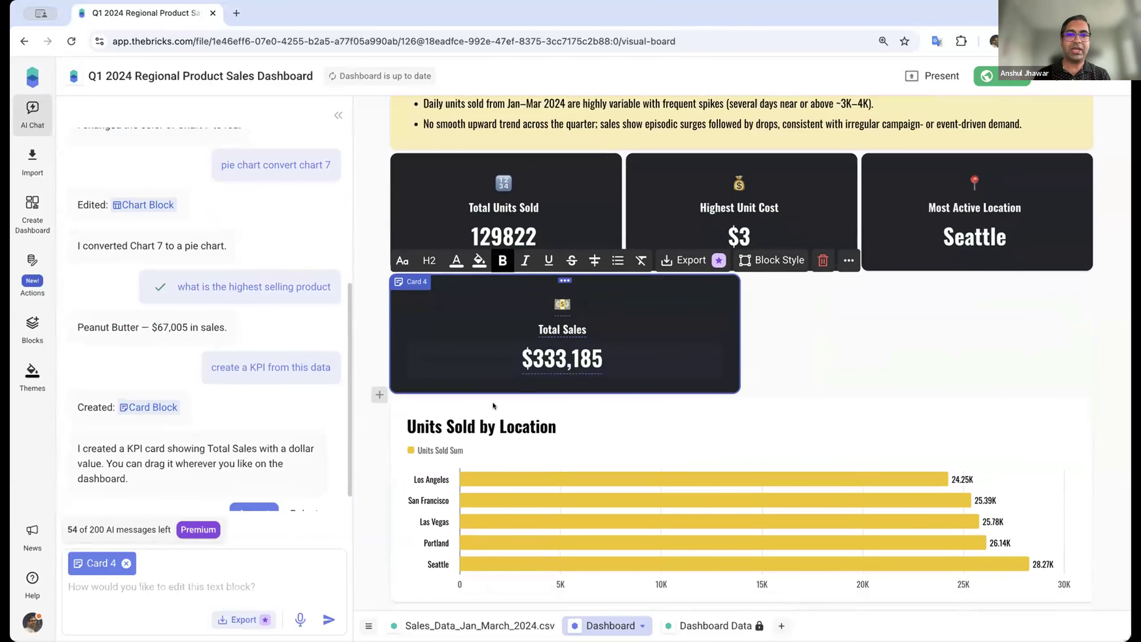
scroll(508, 453, down, 5)
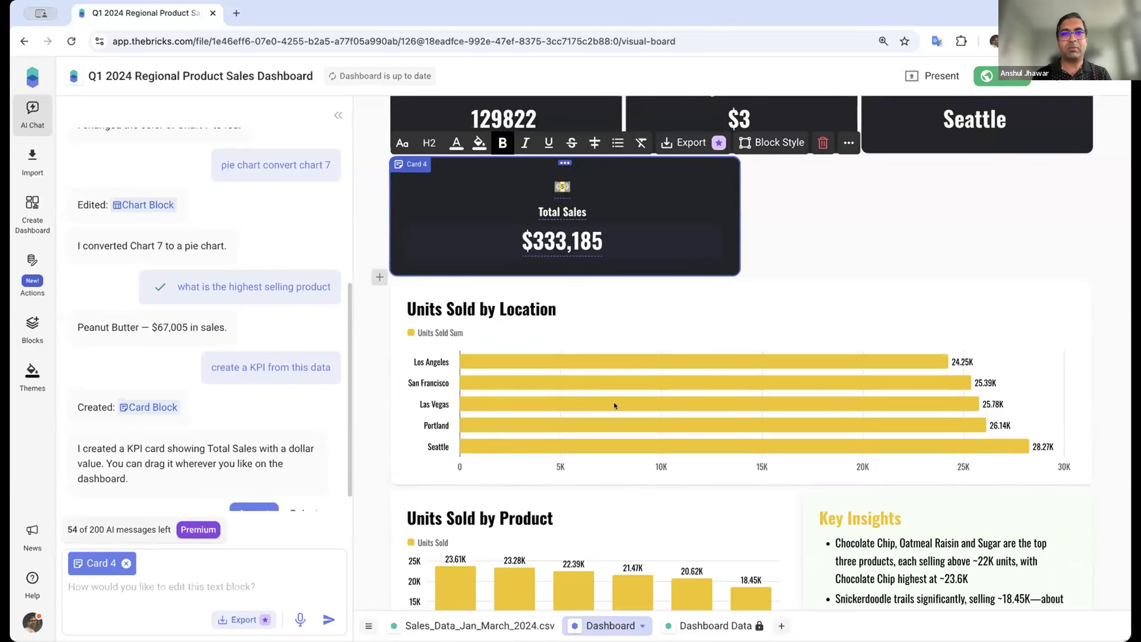
drag(732, 210, 624, 210)
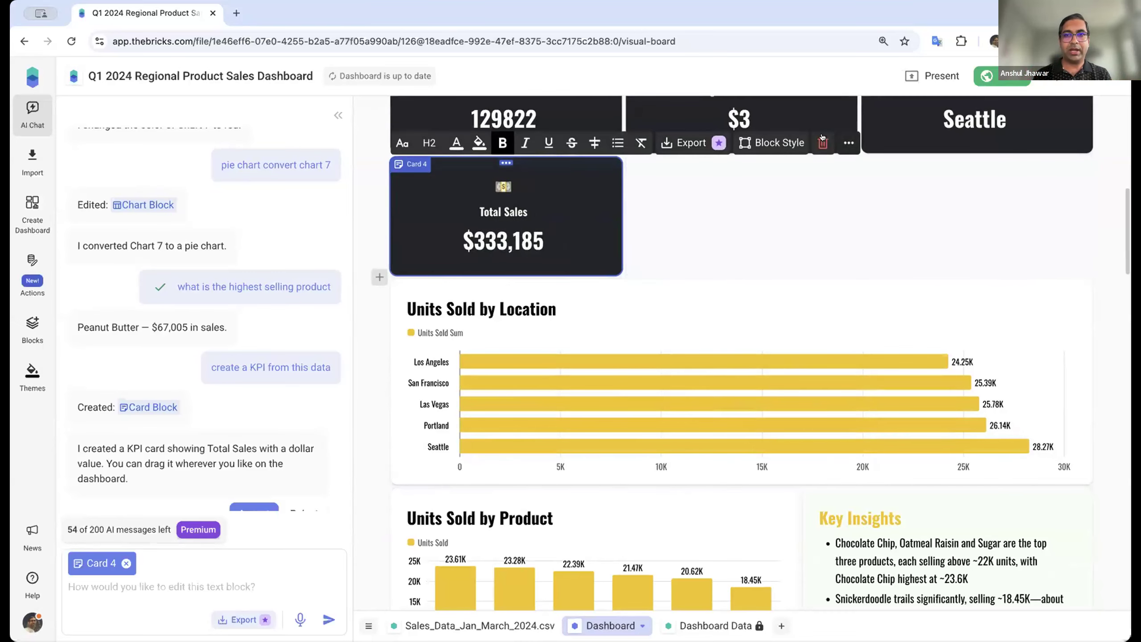
Delete the Total Sales card from the dashboard and return to the Product vs. Sales chart
click(822, 142)
scroll(640, 404, down, 15)
scroll(640, 404, down, 4)
scroll(640, 404, up, 5)
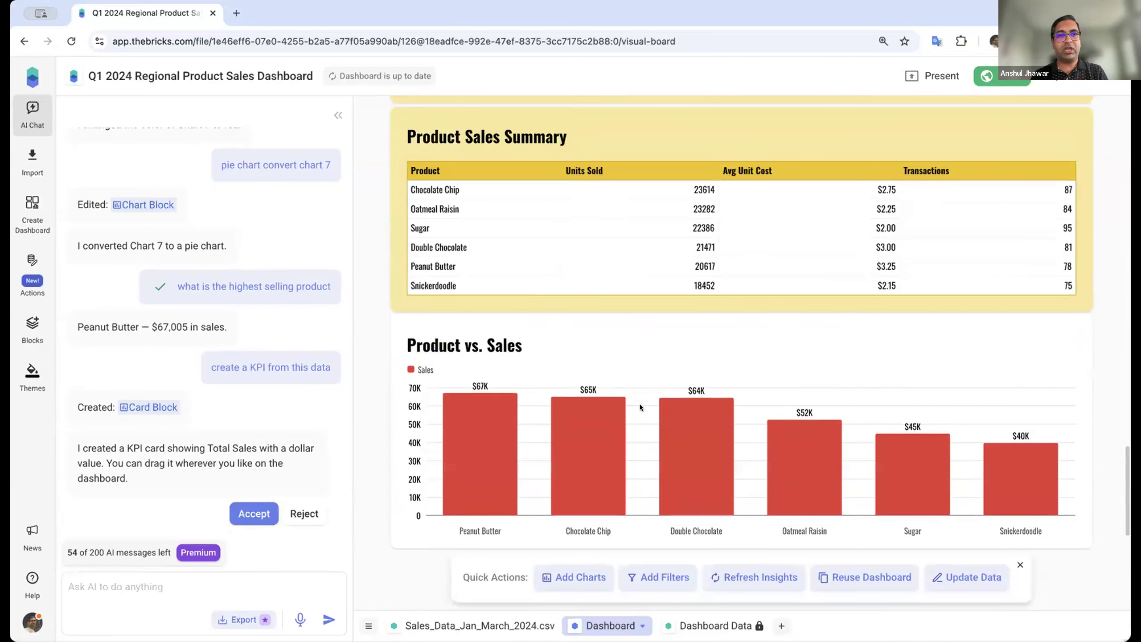
scroll(640, 408, up, 1)
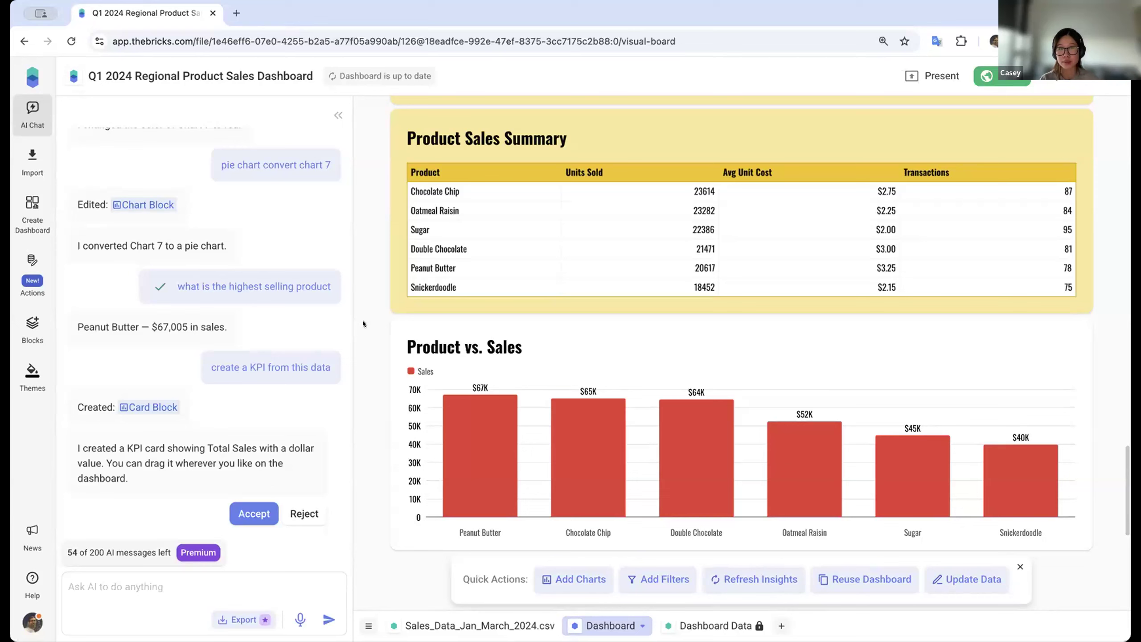
Review the prices and features of the Premium and Pro subscription plans, and close the plan overview
click(197, 553)
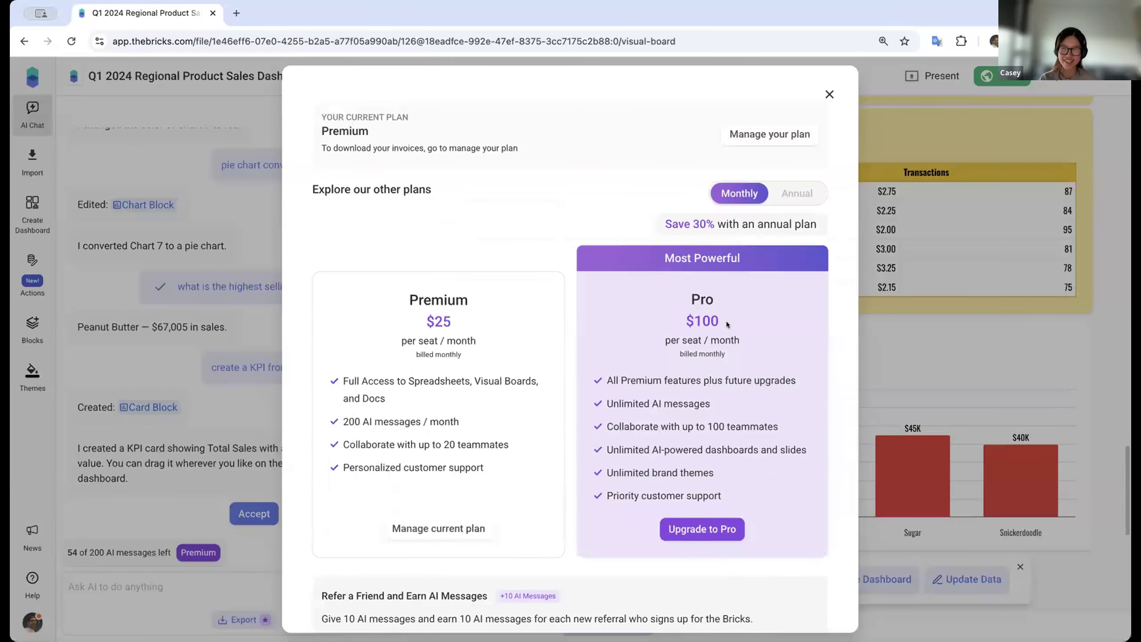
click(829, 95)
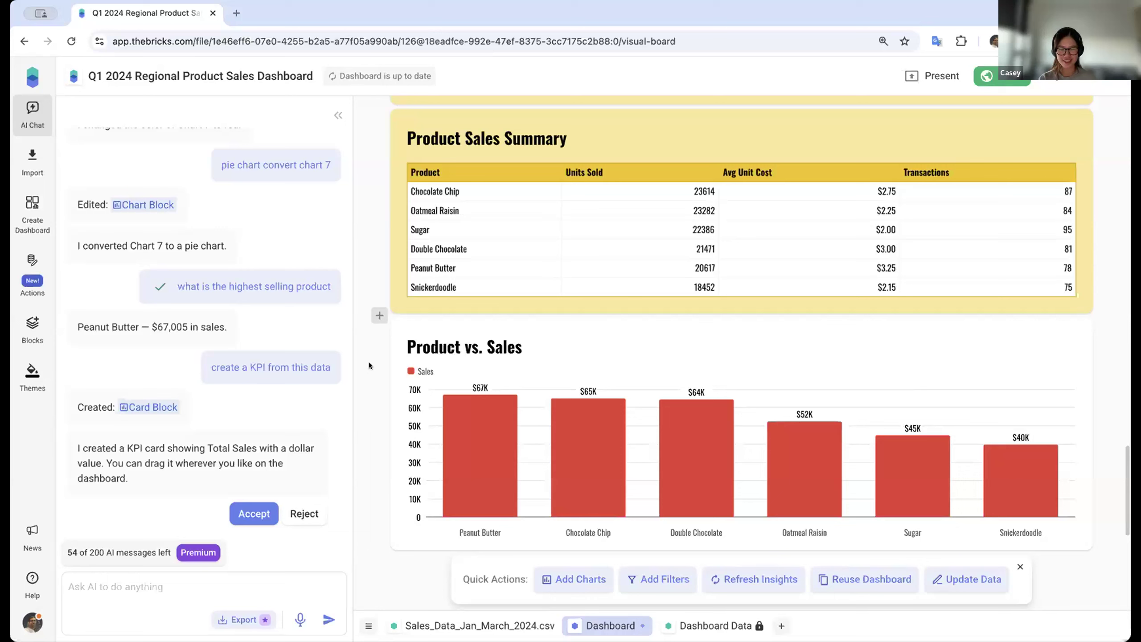
Start a new dashboard in the Webinar Demos room and import the Sales_Data_Jan_March_2024 and Sales_Data_April_2024 files
mouse_move(476, 428)
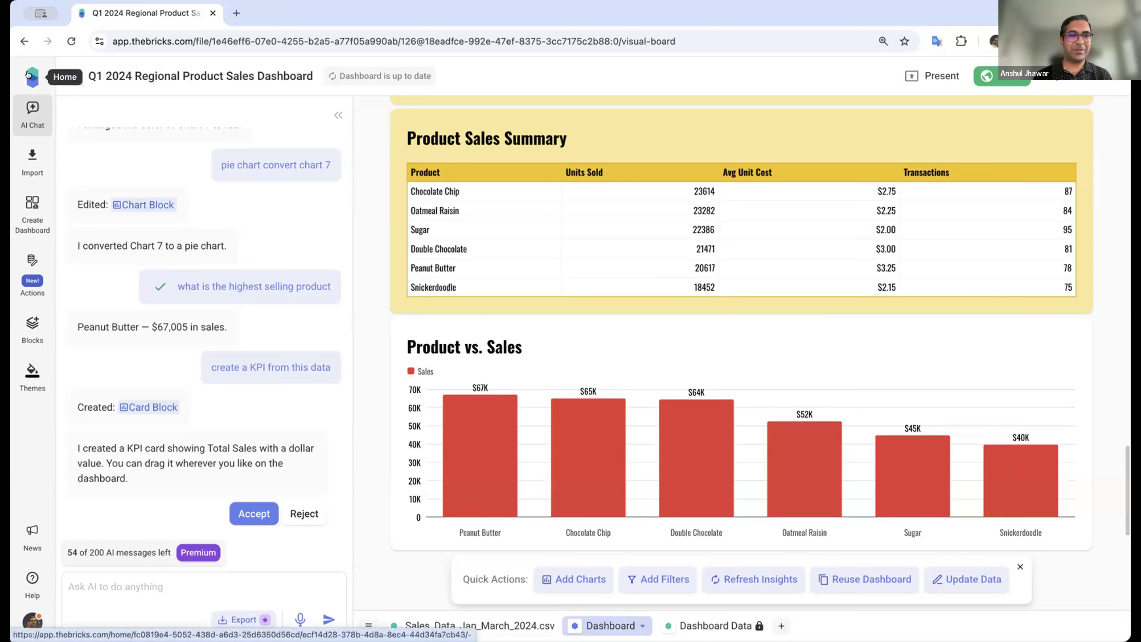
scroll(315, 288, up, 2)
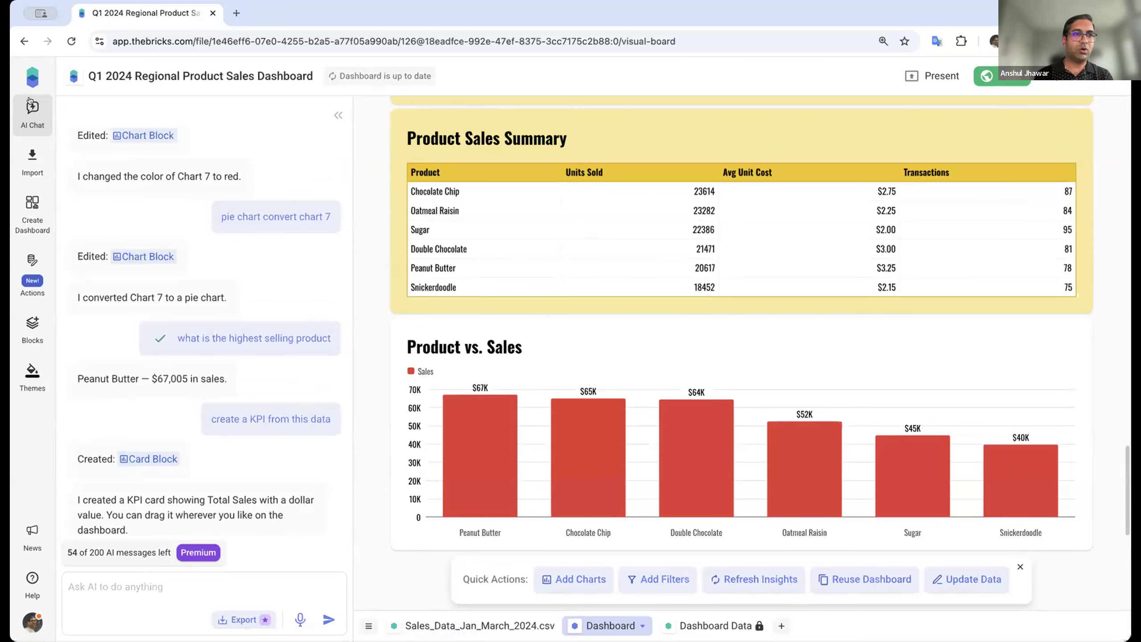
click(26, 76)
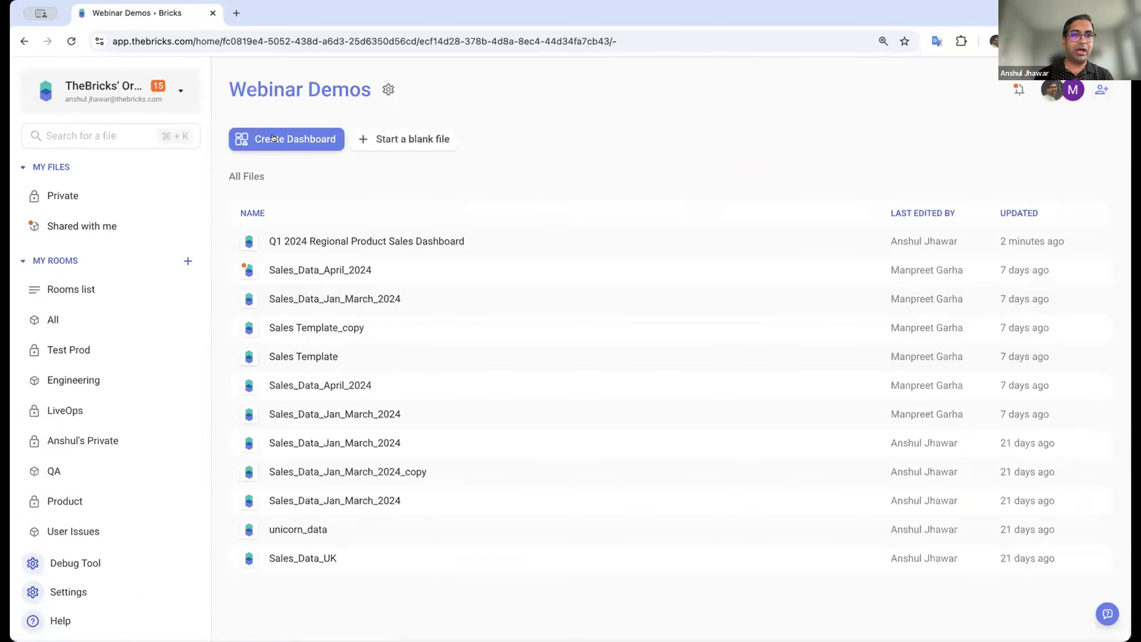
click(273, 138)
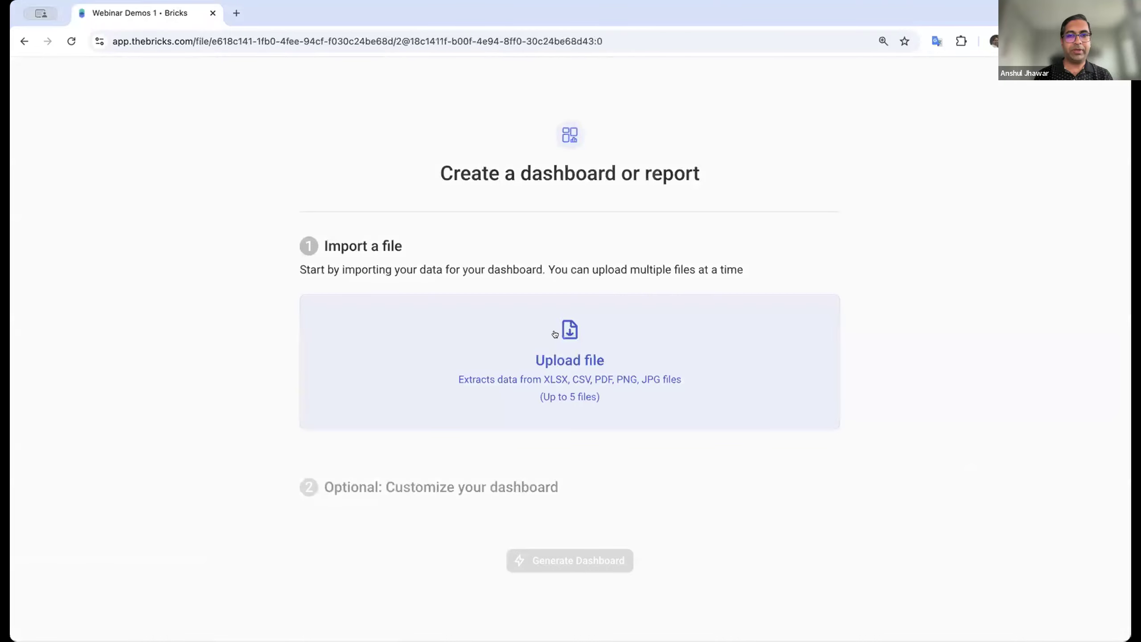
click(556, 333)
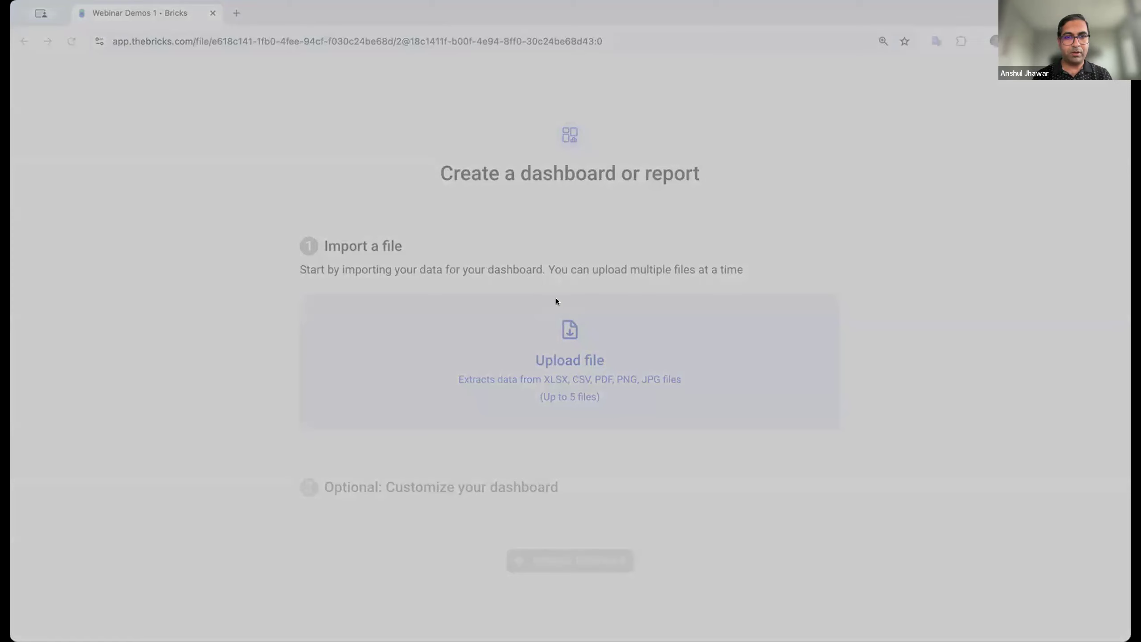
click(799, 444)
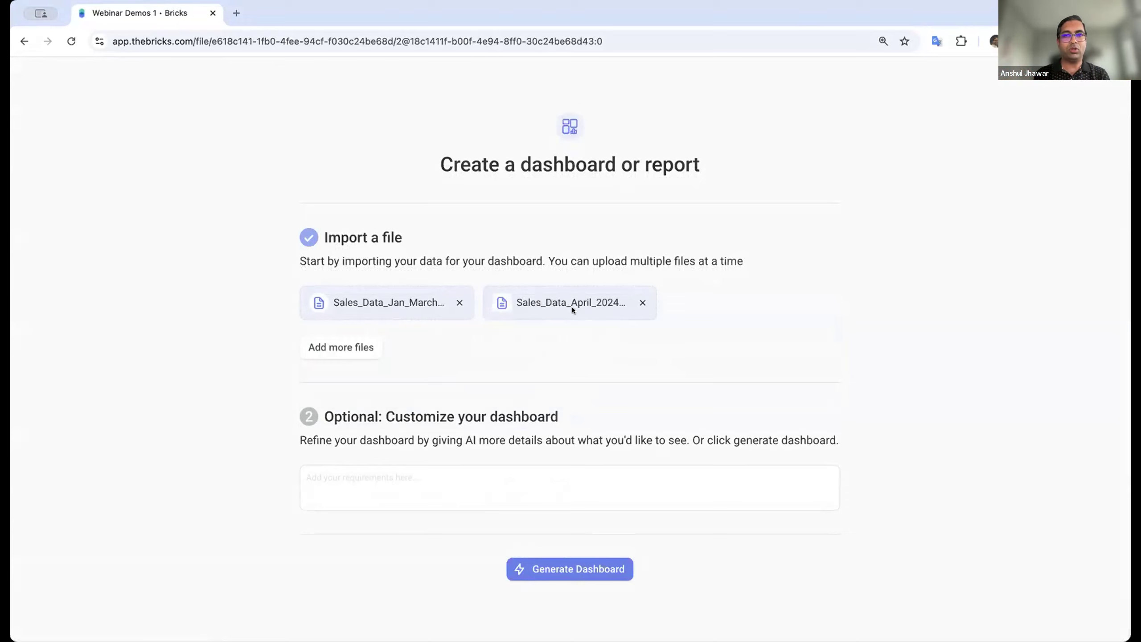
Paste the prepared requirements on revenue charts, top 10 products, sales anomalies and a location performance summary into the dashboard customization prompt
click(514, 479)
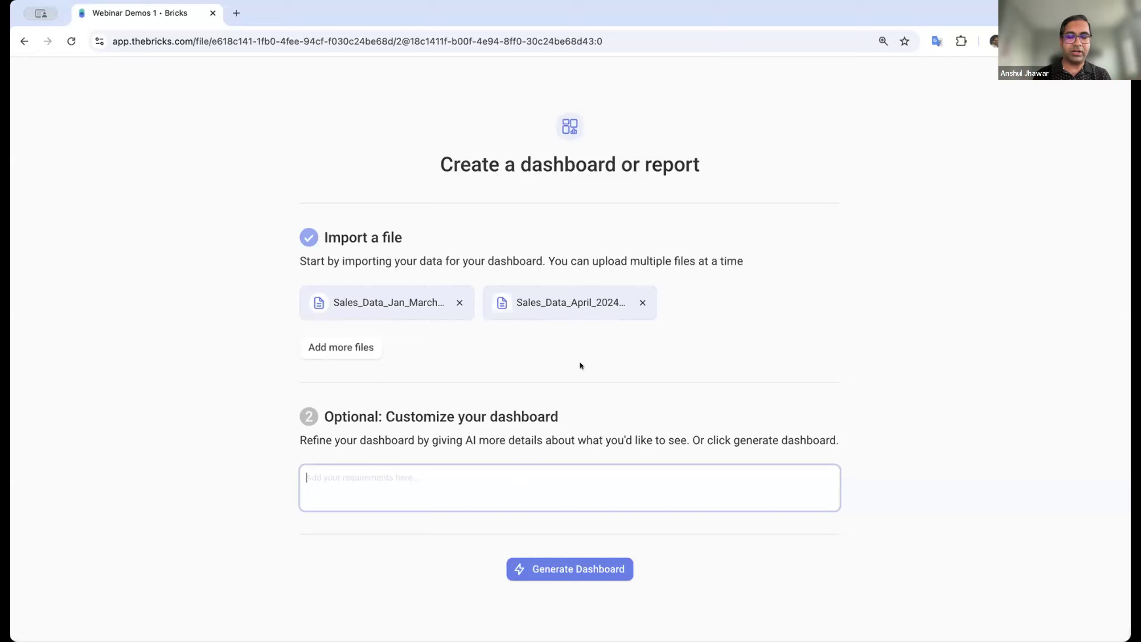
click(605, 17)
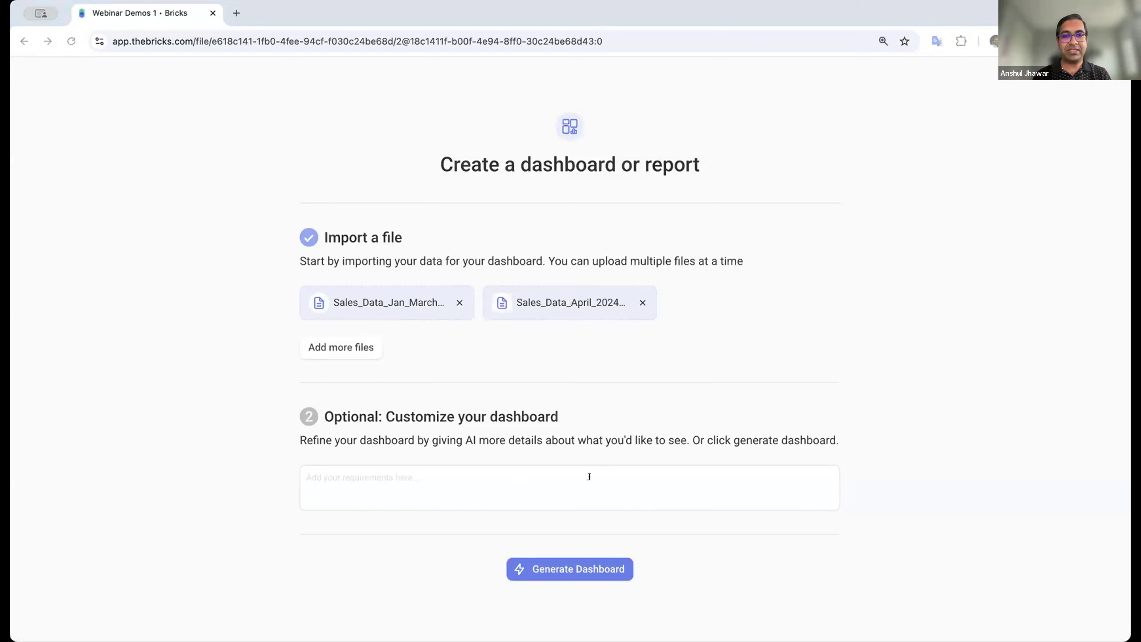
click(550, 479)
key(super+v)
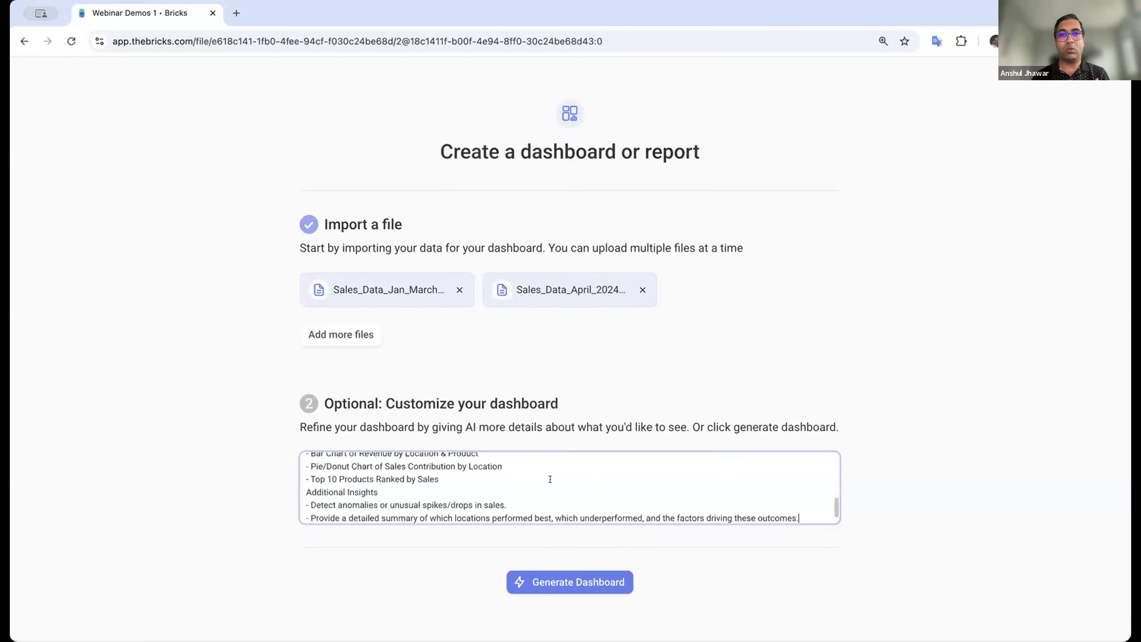
Review the pasted customization requirements from the KPIs through the charts and visuals to the additional insights
scroll(508, 480, up, 10)
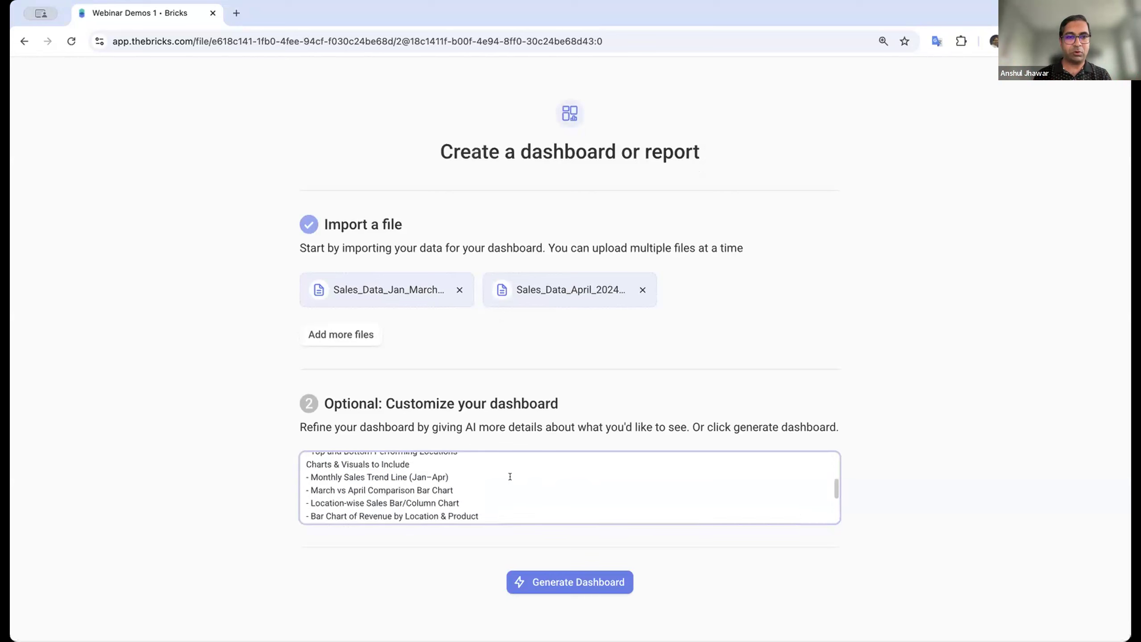
drag(300, 464, 403, 471)
click(403, 471)
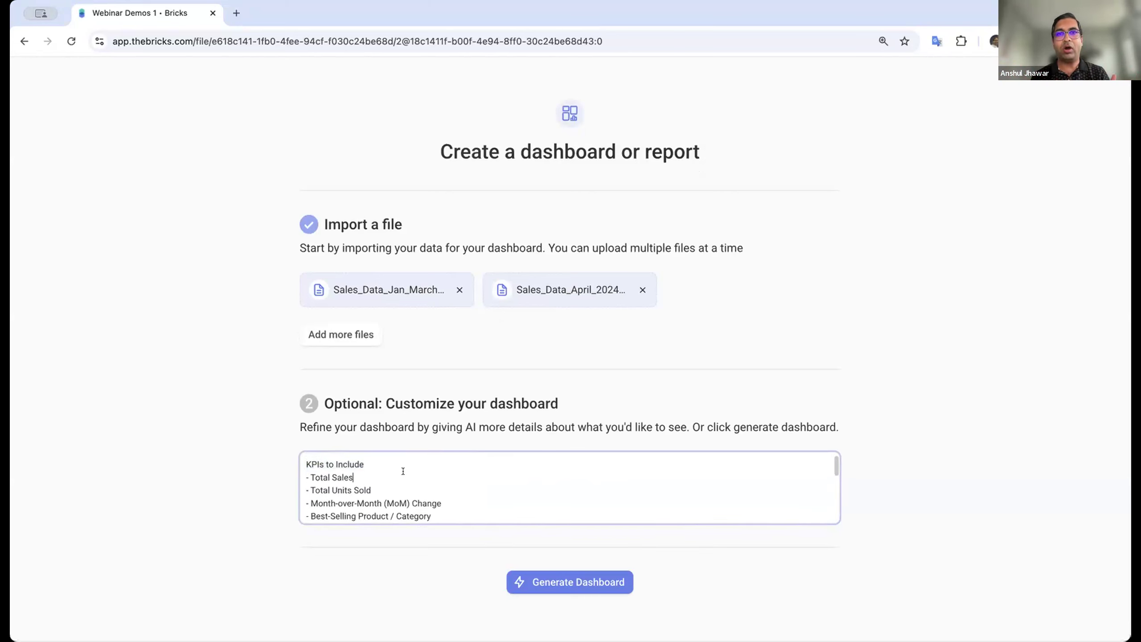
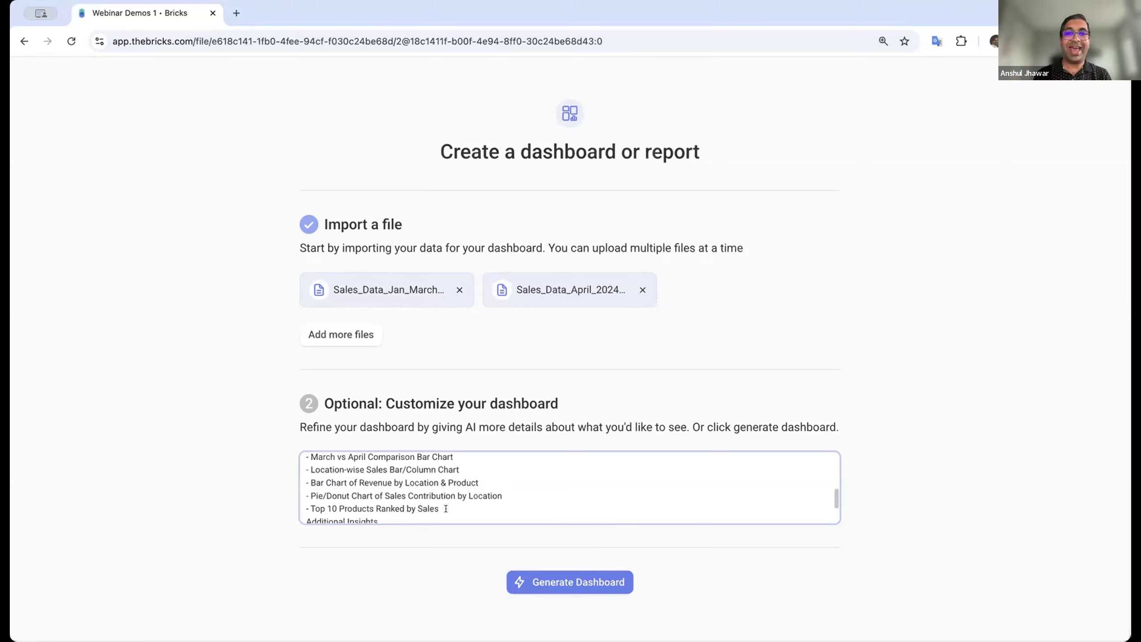
scroll(446, 509, down, 2)
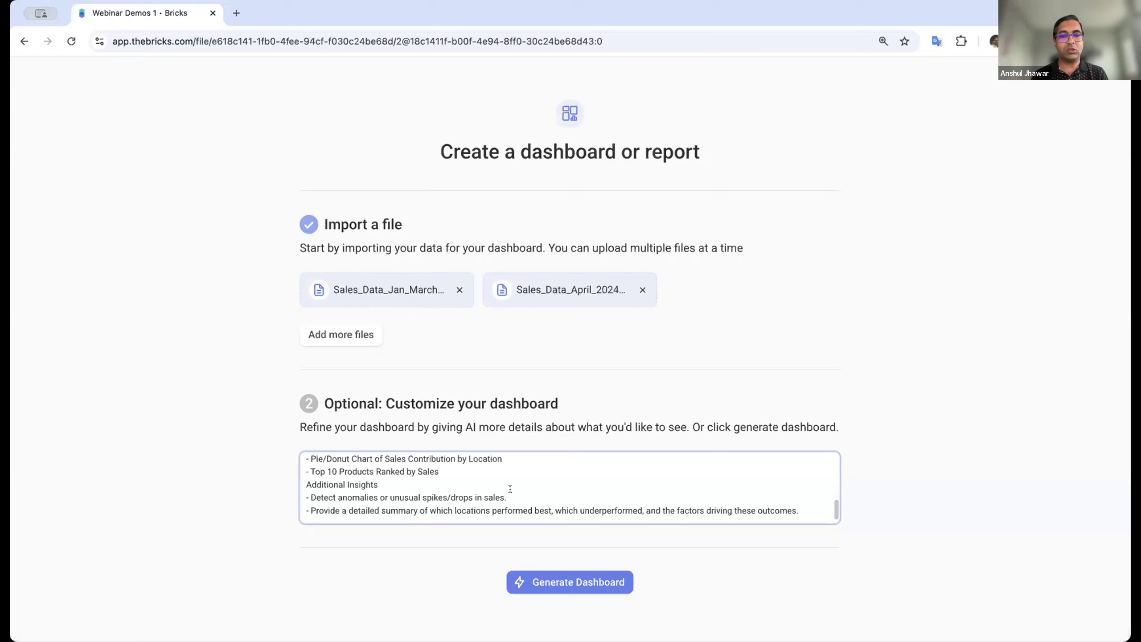
scroll(510, 489, up, 3)
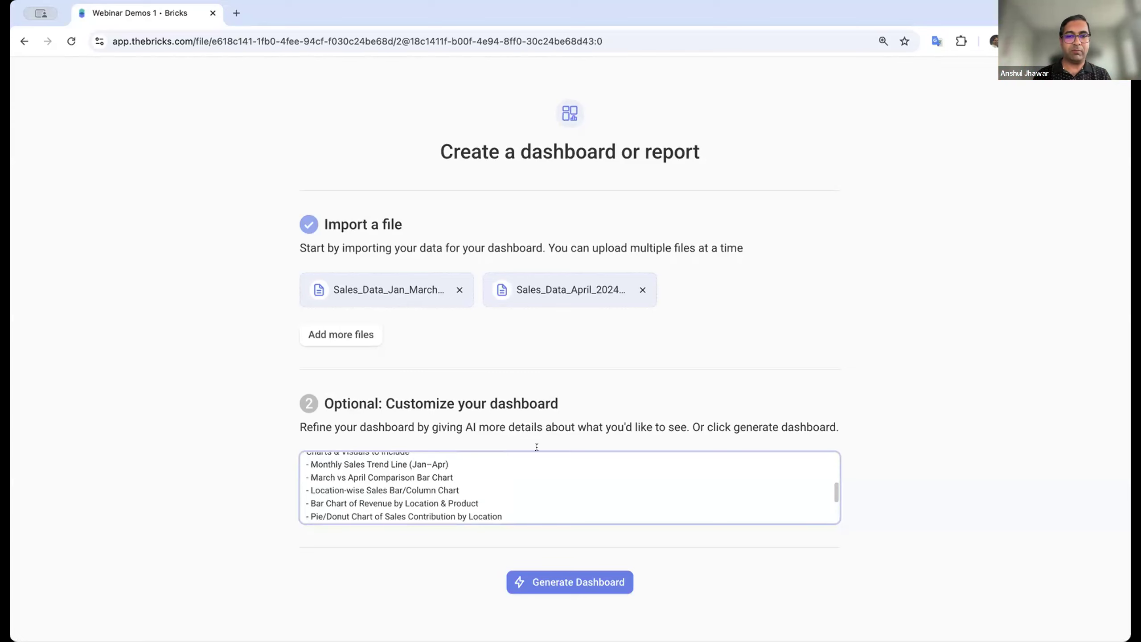
scroll(519, 489, down, 3)
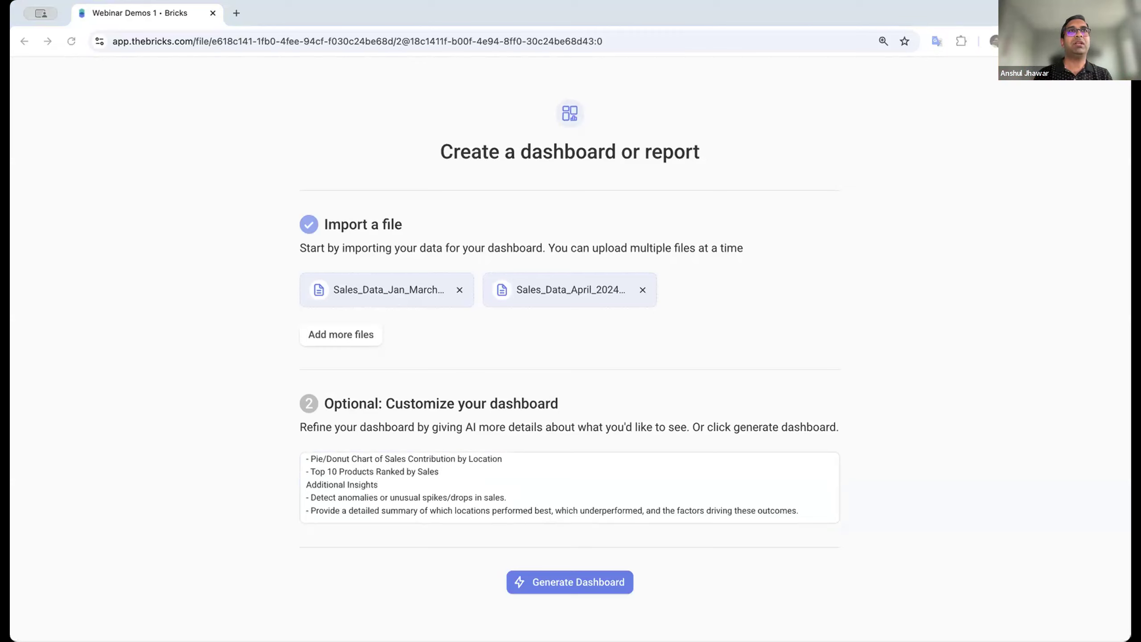
Replace the customization prompt with a short request for monthly sales, a March versus April comparison and location sales metrics stating which locations did best
click(557, 470)
key(ctrl+a)
key(BackSpace)
text(Create a dashboard focusing on monthly sales. Compare sales for the month of March and April. Also analyze different sales metrics for all the locations stating which locations did best in the sales)
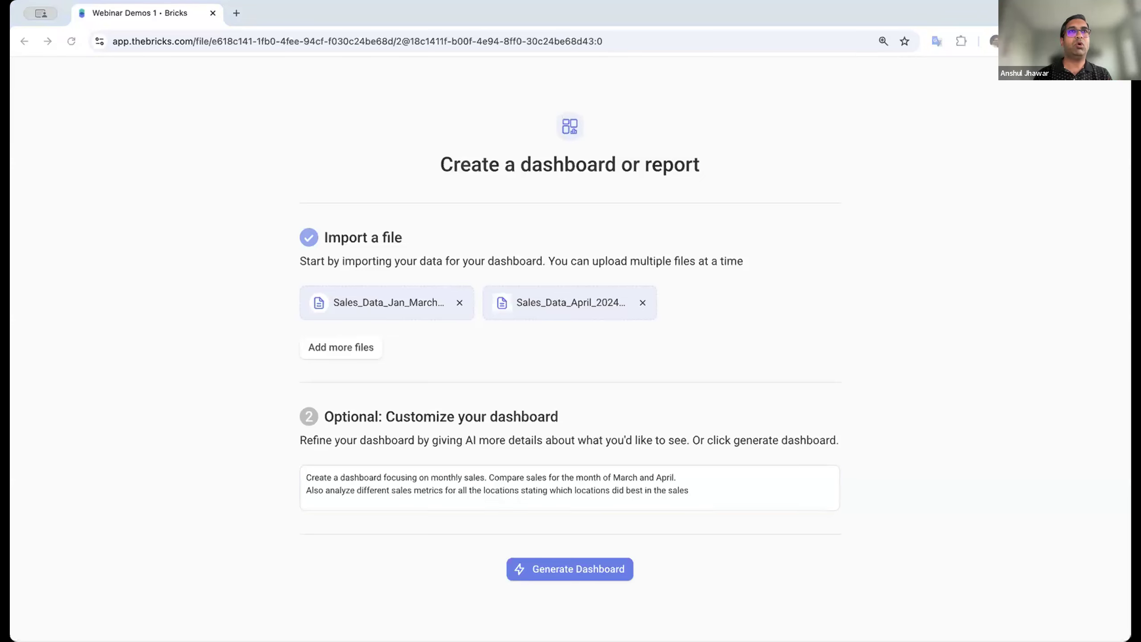
Replace the short prompt with the prepared detailed requirements and generate the dashboard
click(627, 484)
key(super+a)
key(BackSpace)
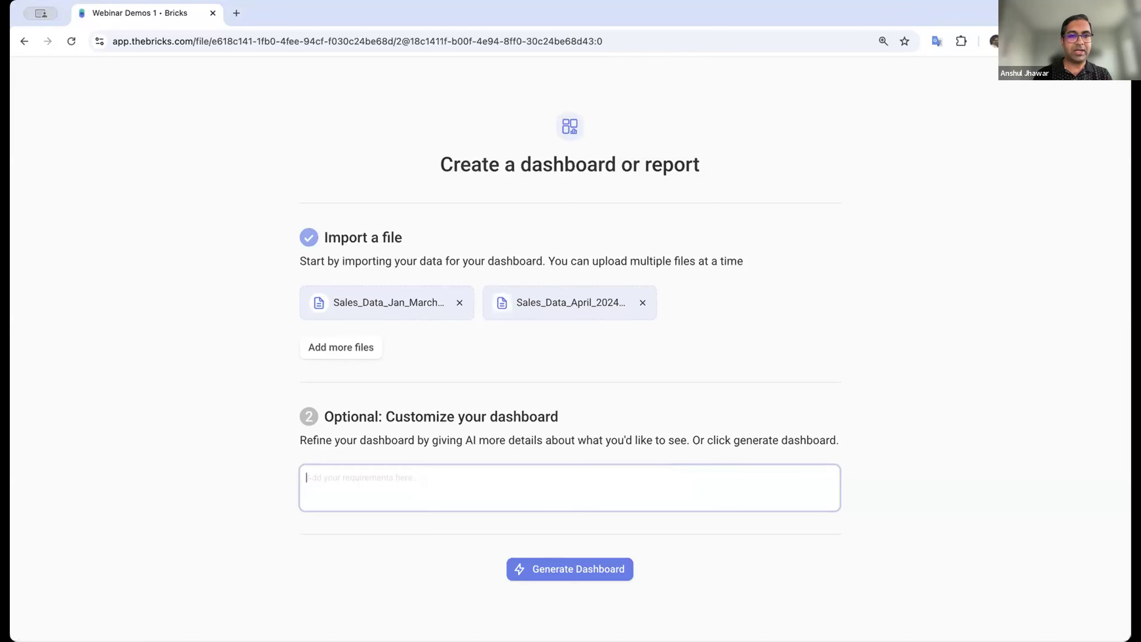
key(super+v)
click(587, 578)
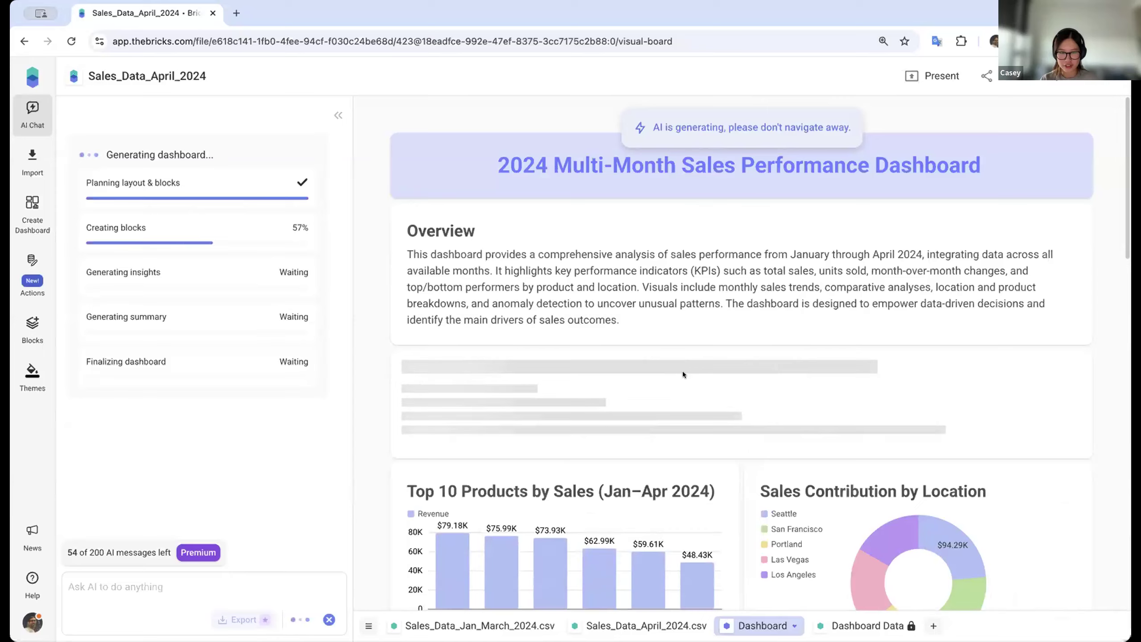
Examine the overview, KPI cards, top products, monthly sales trend and month-over-month charts while the dashboard is being generated
scroll(683, 374, down, 5)
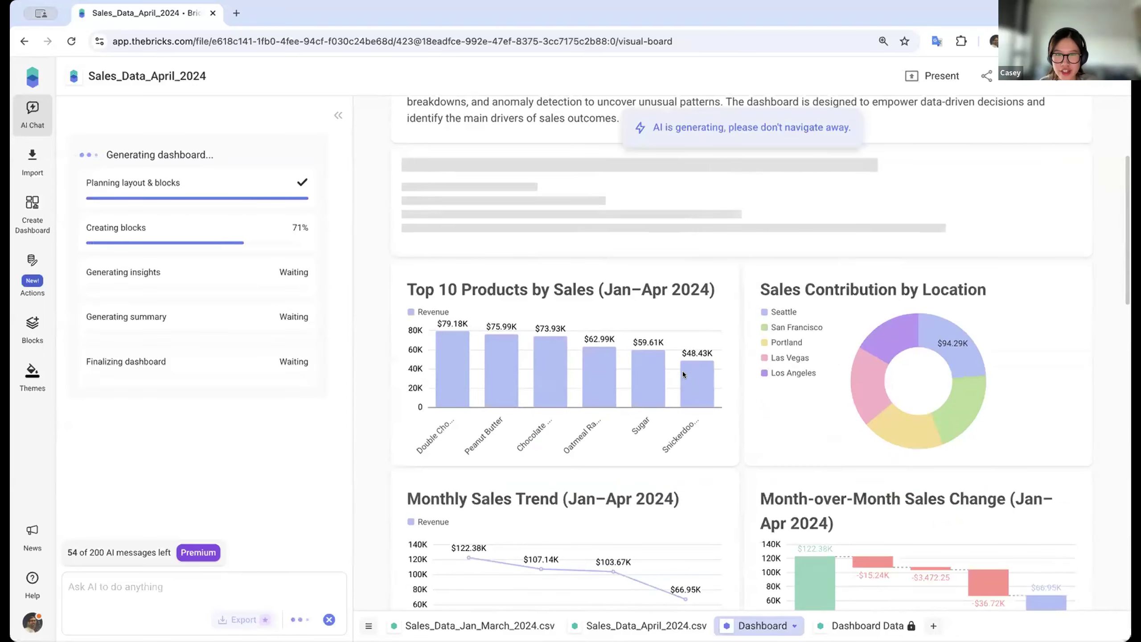
scroll(683, 374, up, 5)
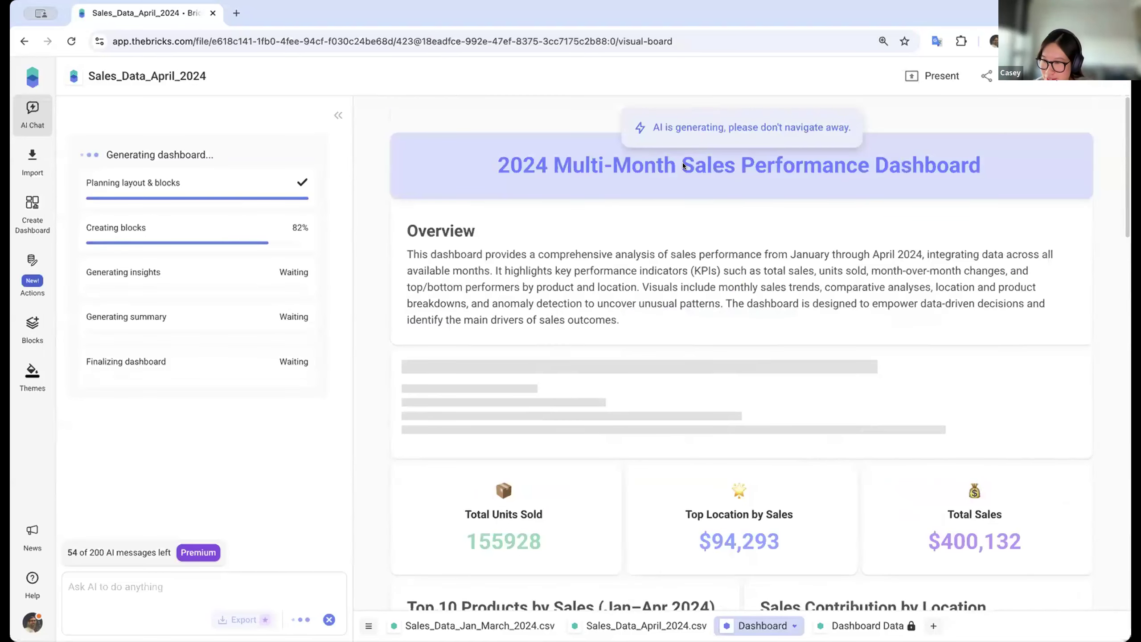
scroll(652, 359, down, 3)
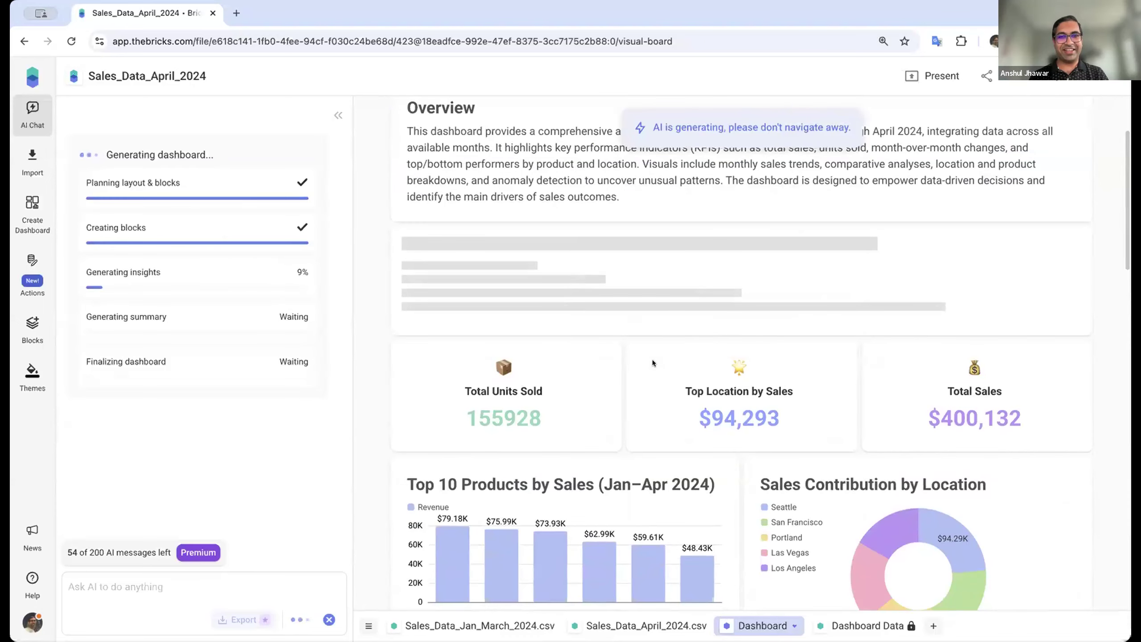
scroll(624, 403, down, 1)
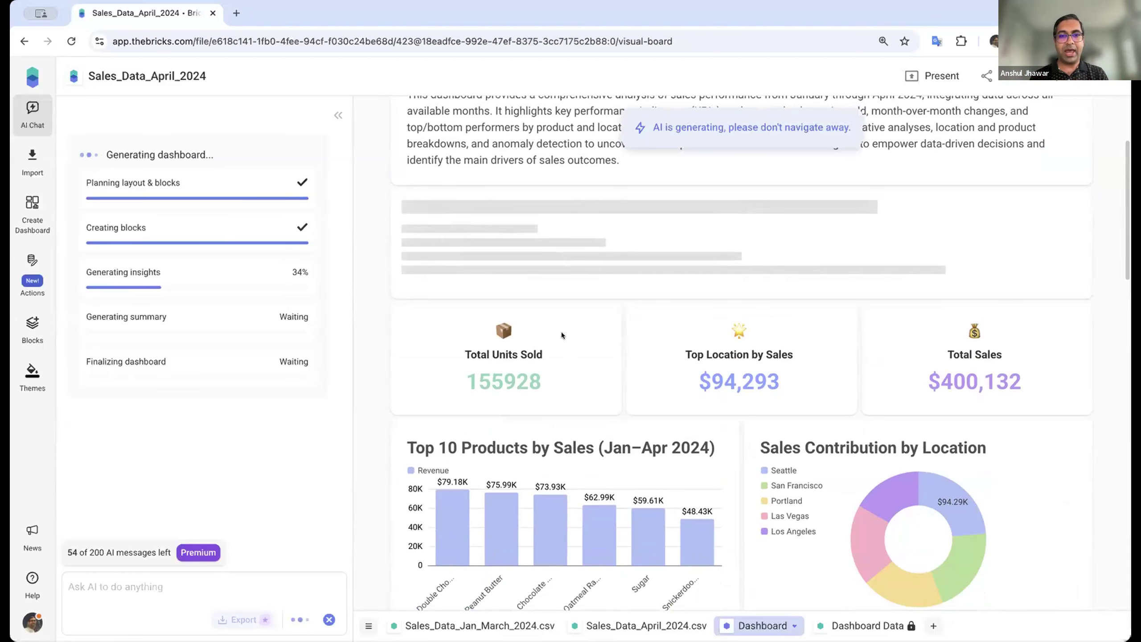
scroll(562, 333, down, 2)
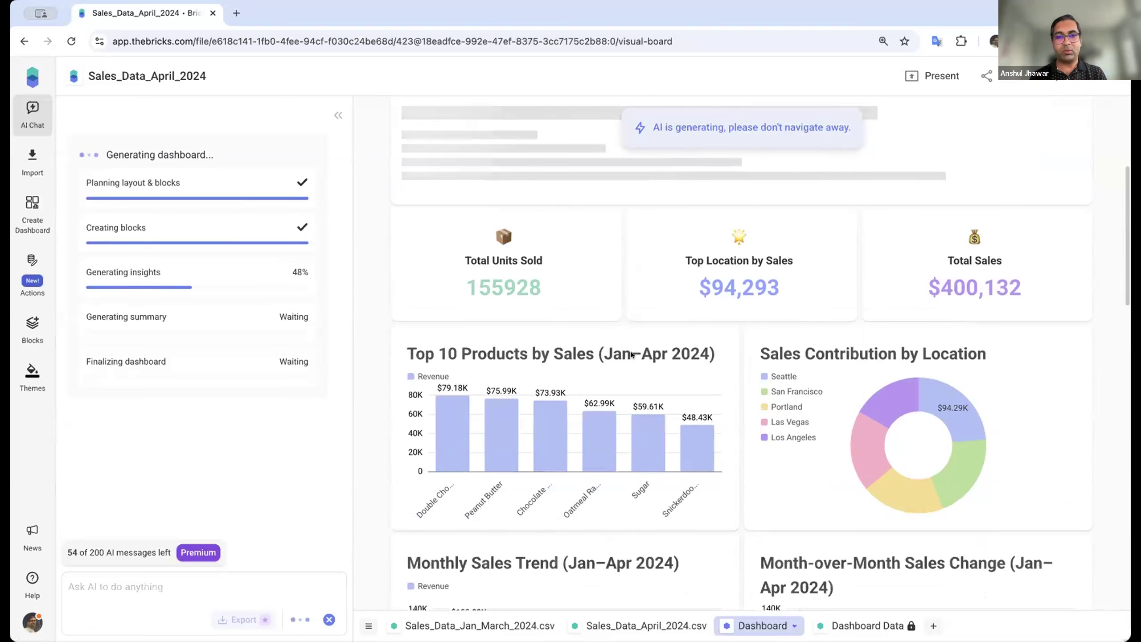
scroll(631, 354, down, 3)
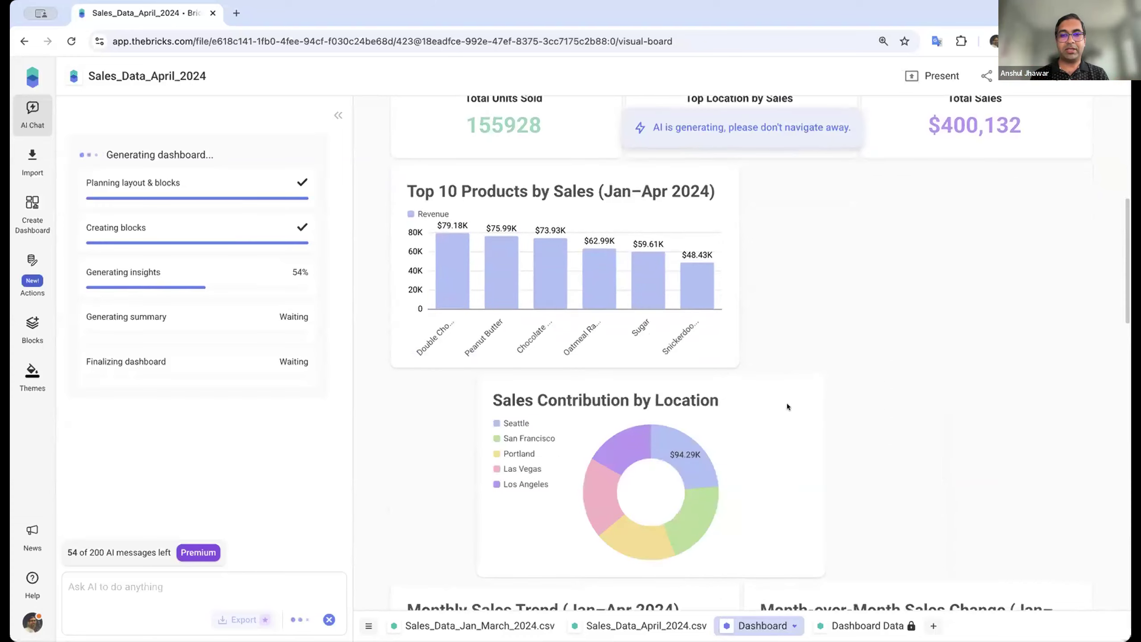
scroll(786, 403, down, 2)
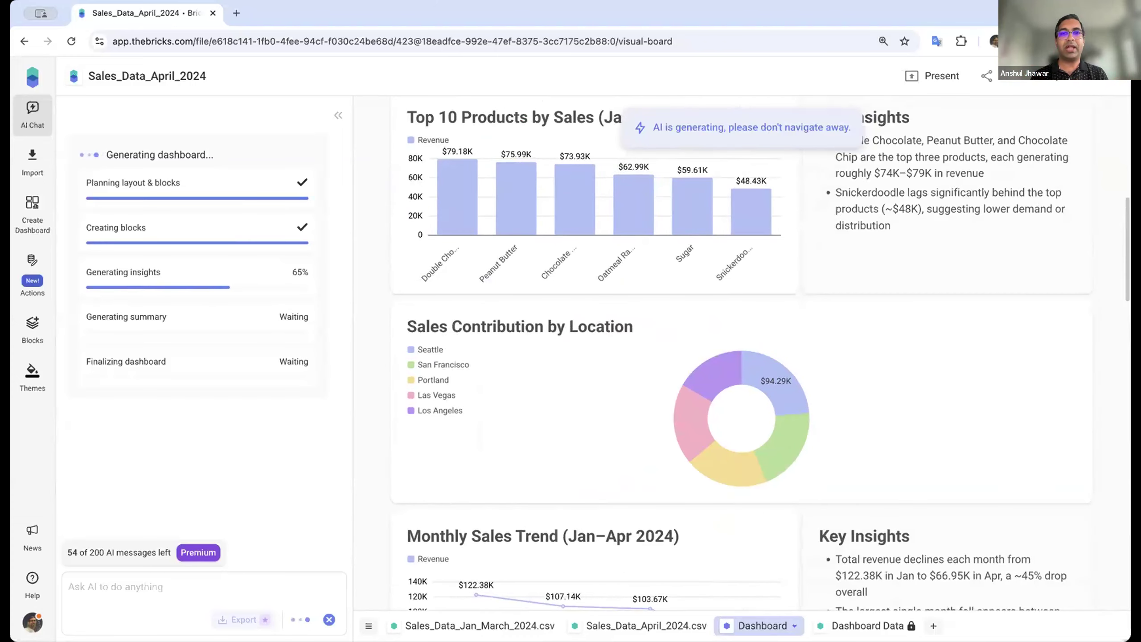
scroll(803, 350, down, 6)
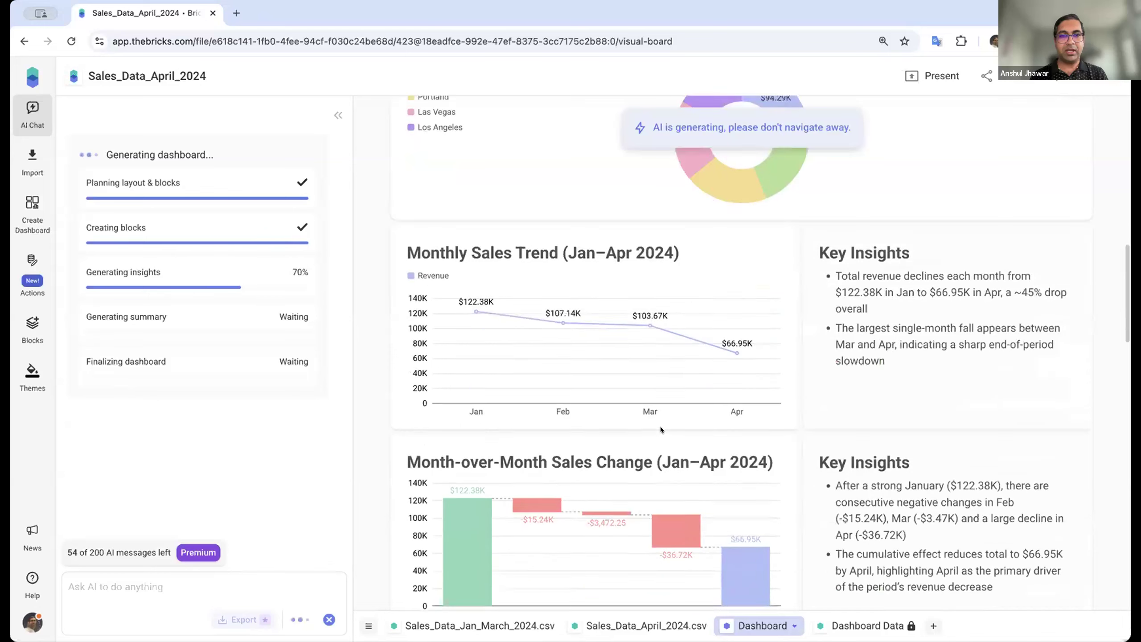
scroll(629, 315, down, 1)
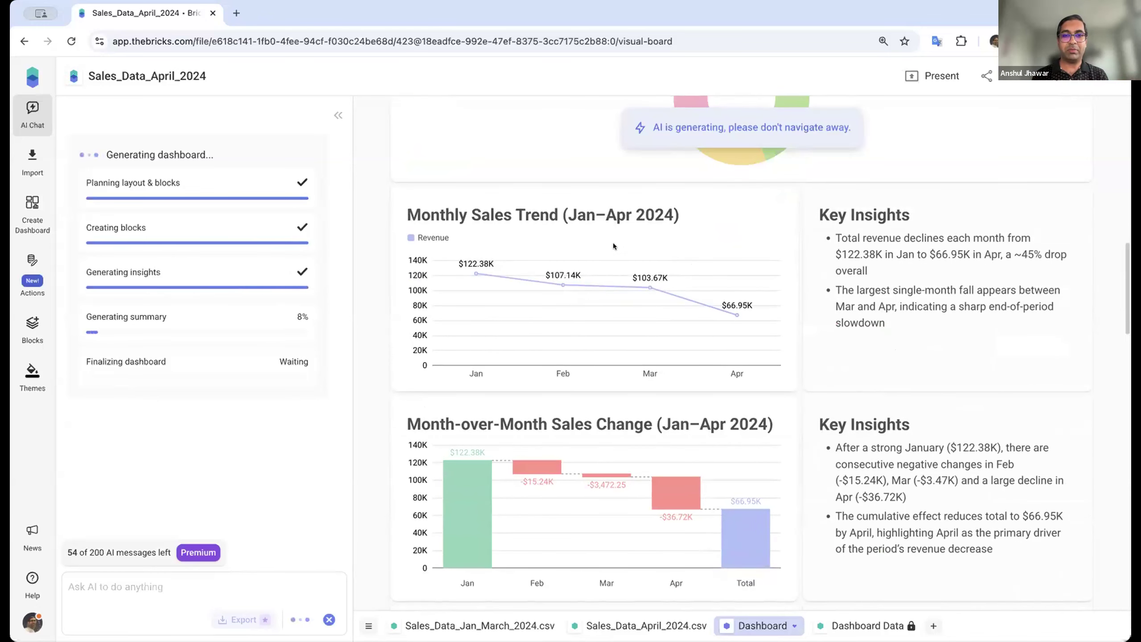
scroll(631, 409, down, 1)
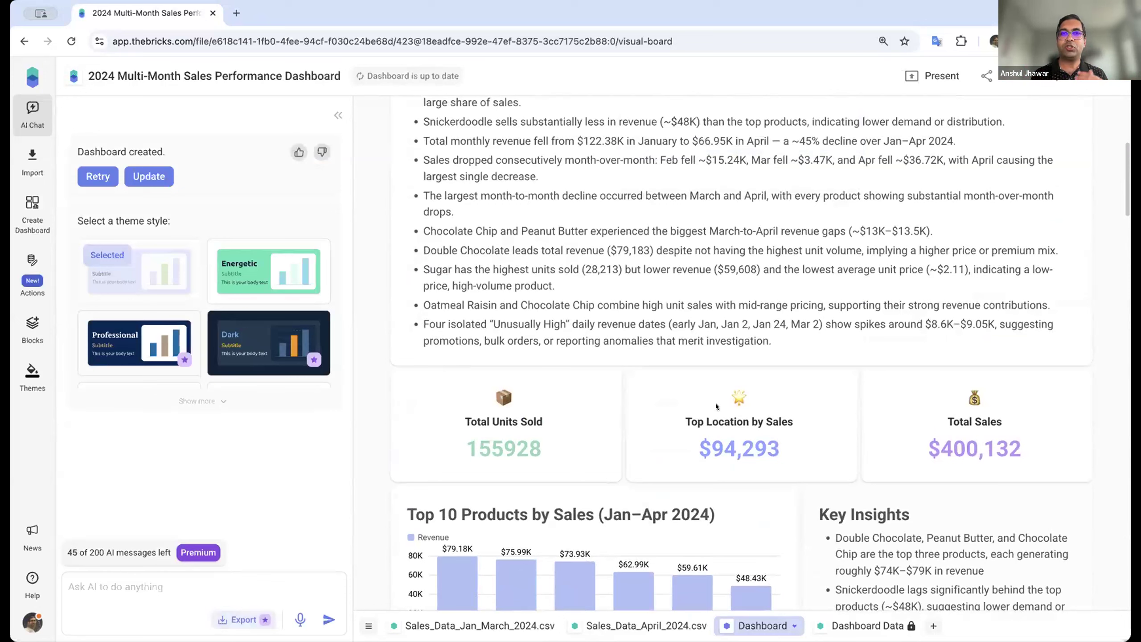
click(203, 580)
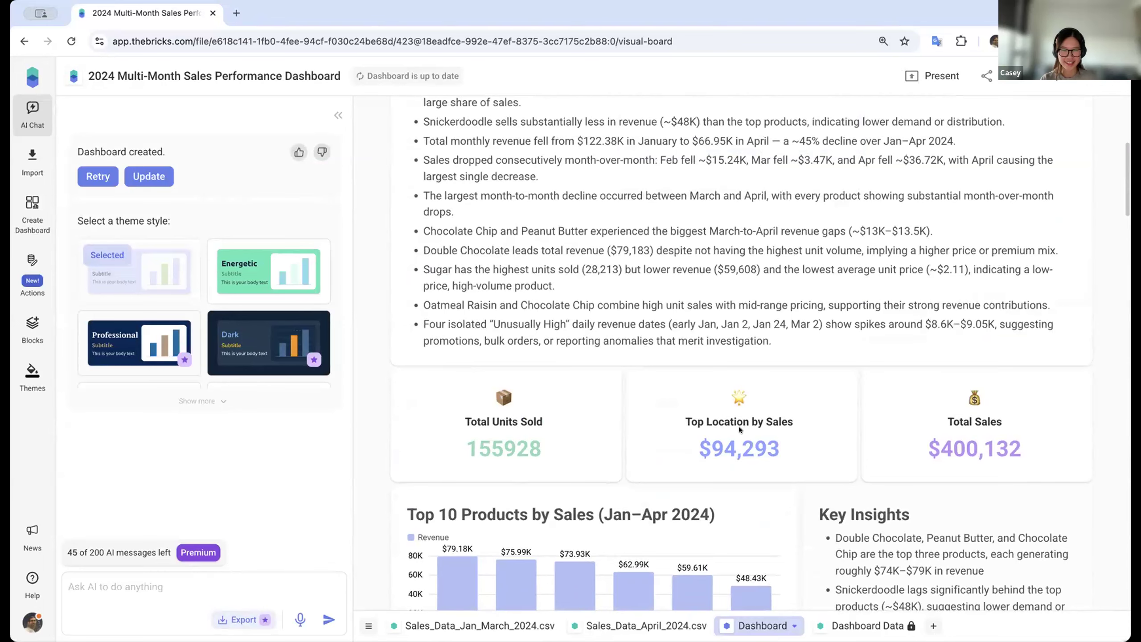
Examine the March vs April comparison and the sales-by-location charts, hiding the AI chat for a wider view
scroll(738, 426, down, 12)
scroll(738, 426, down, 7)
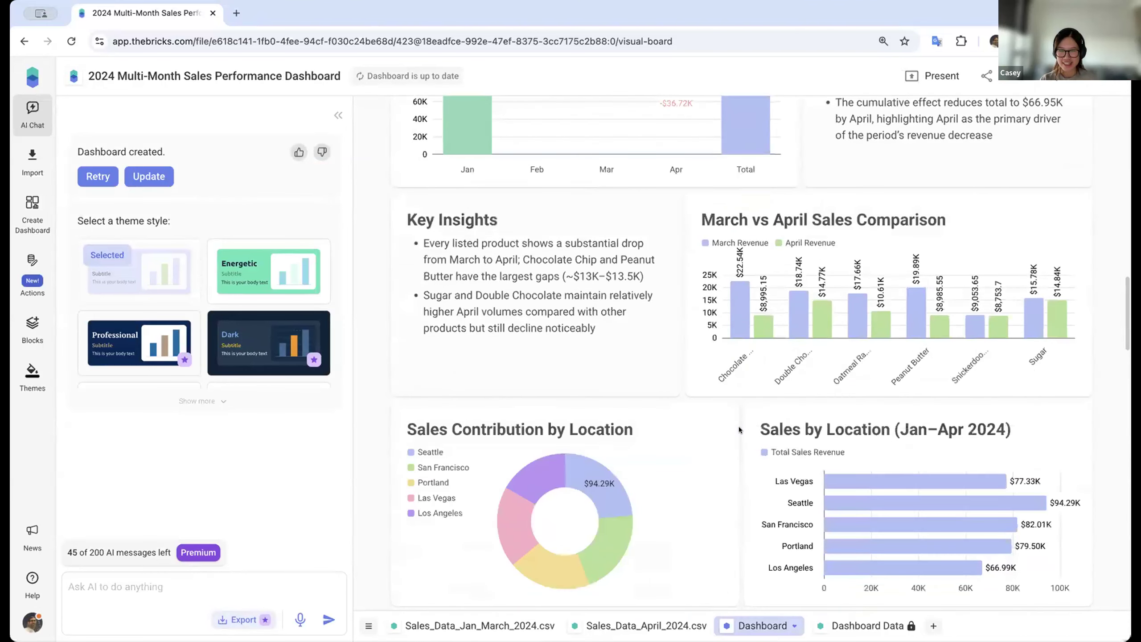
scroll(738, 429, down, 1)
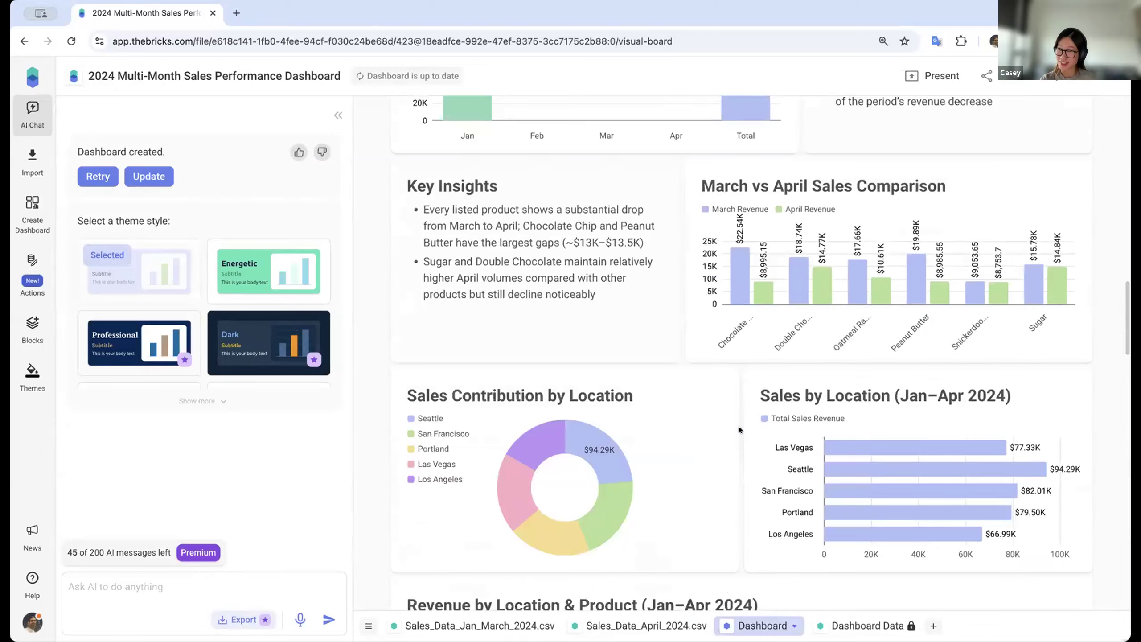
scroll(738, 426, down, 5)
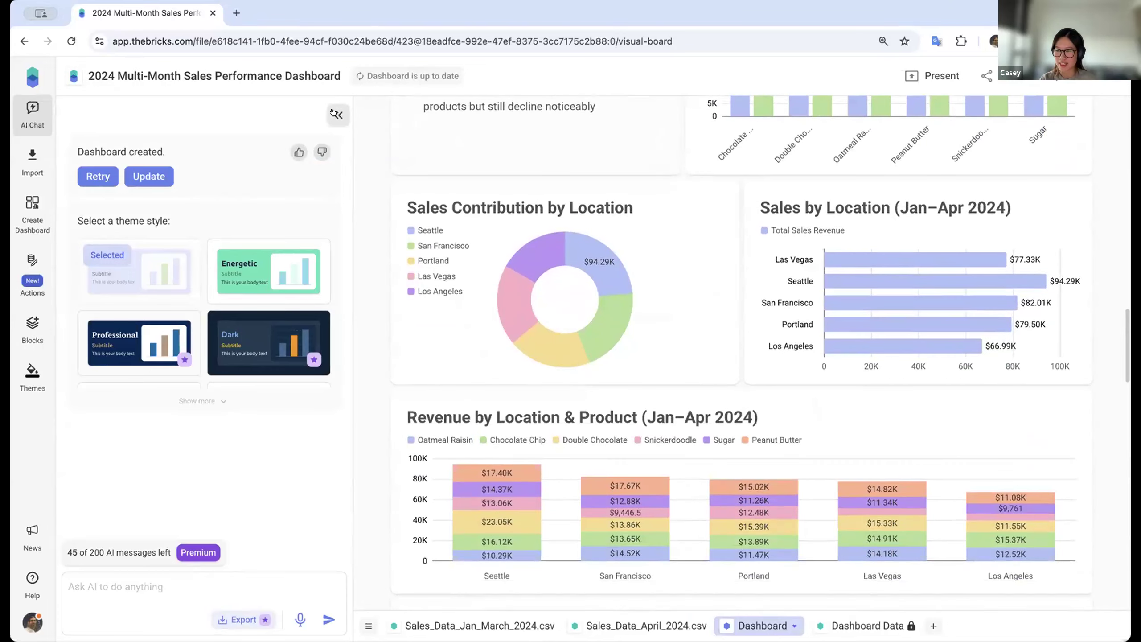
click(336, 115)
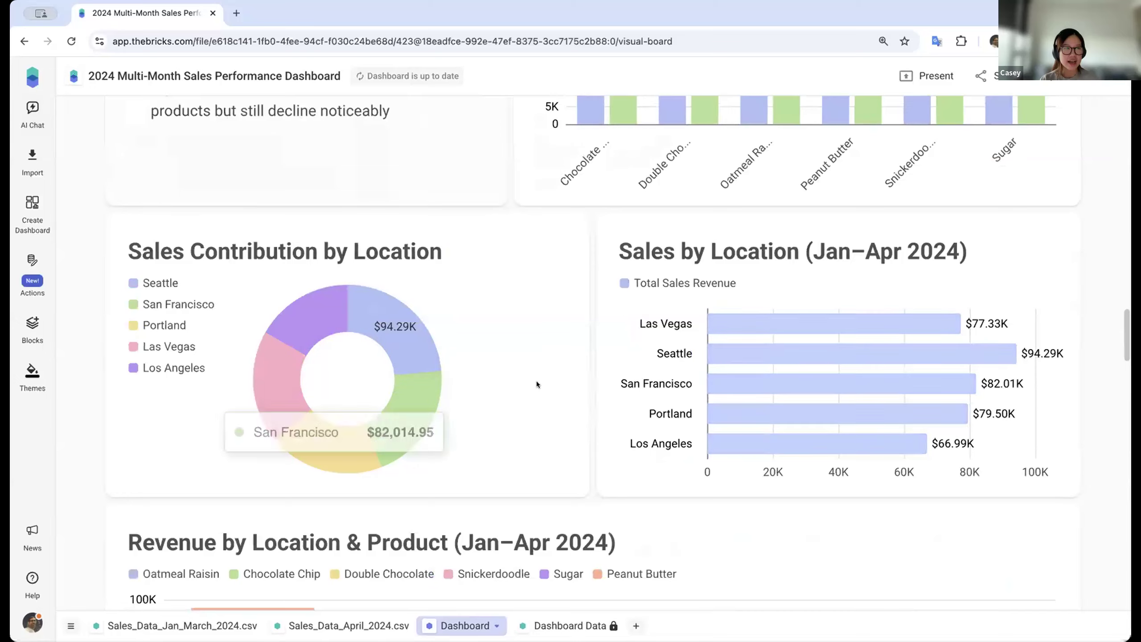
scroll(537, 390, up, 4)
Return to the Webinar Demos room and open the Q1 2024 Regional Product Sales Dashboard with its AI chat
click(30, 71)
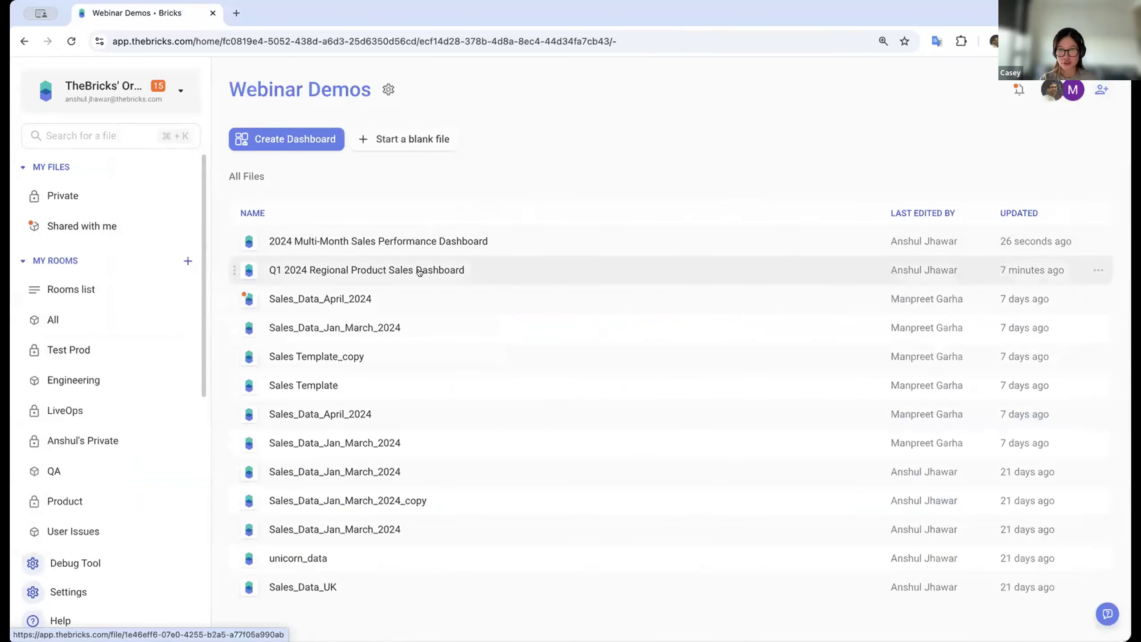
click(423, 271)
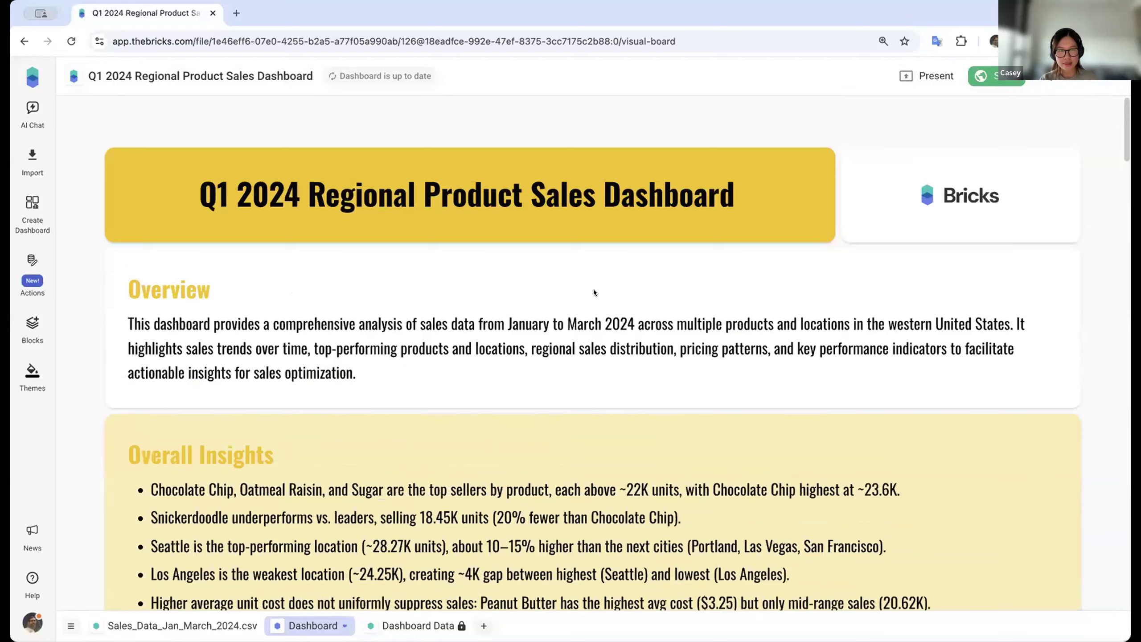
click(29, 113)
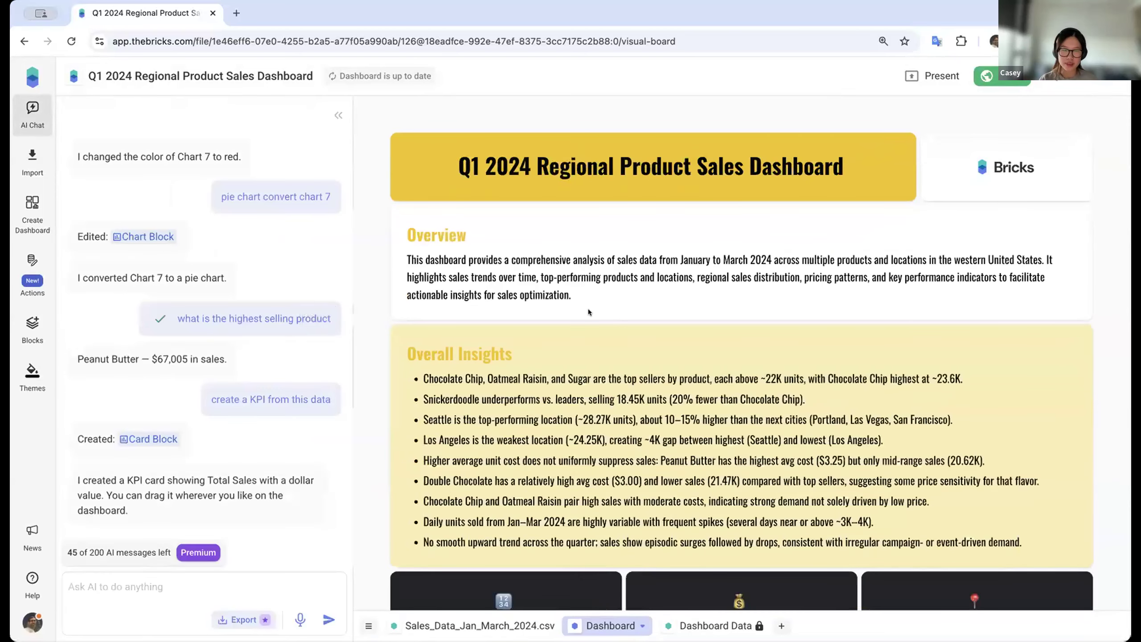
Review the dashboard's KPI cards and Units Sold by Location chart alongside the source table in Sales_Data_Jan_March_2024.csv
scroll(588, 309, down, 8)
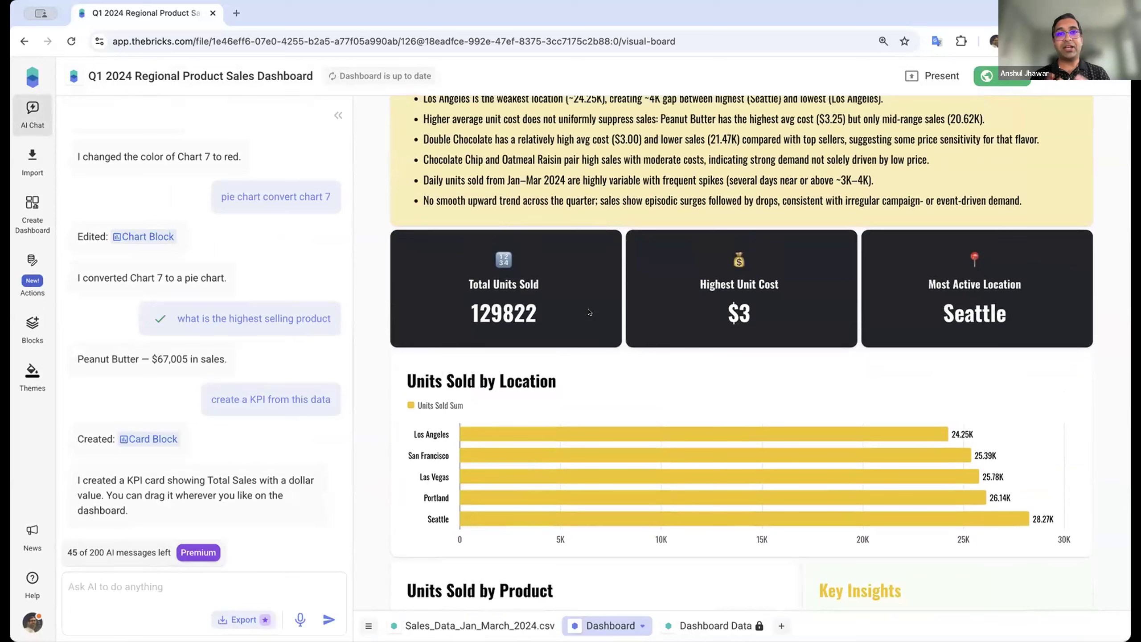
click(615, 200)
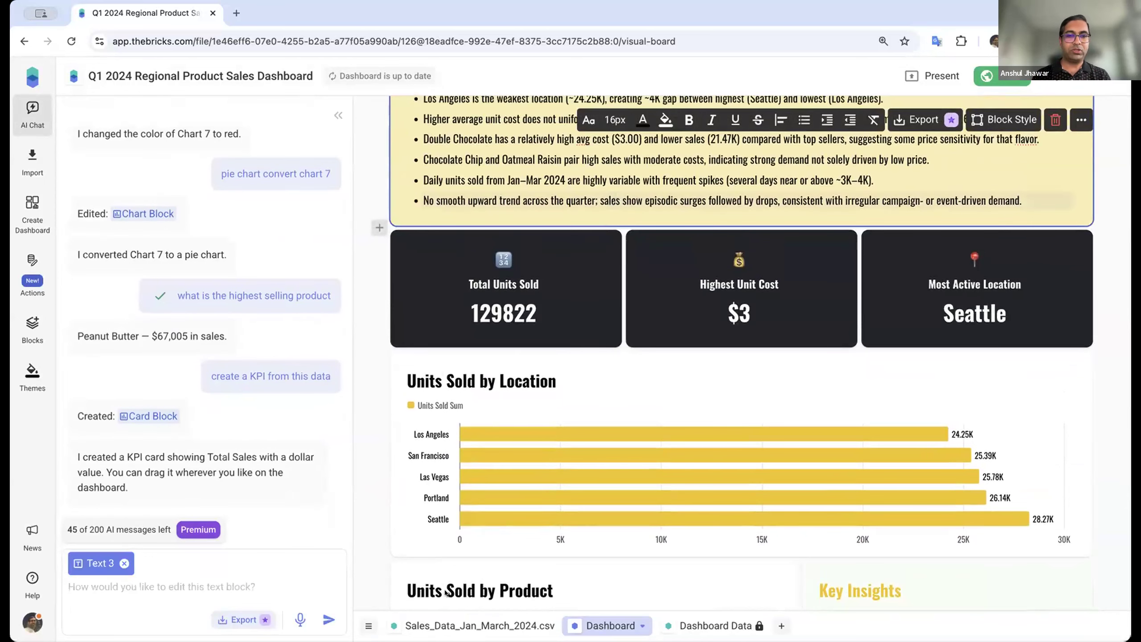
click(479, 625)
click(664, 308)
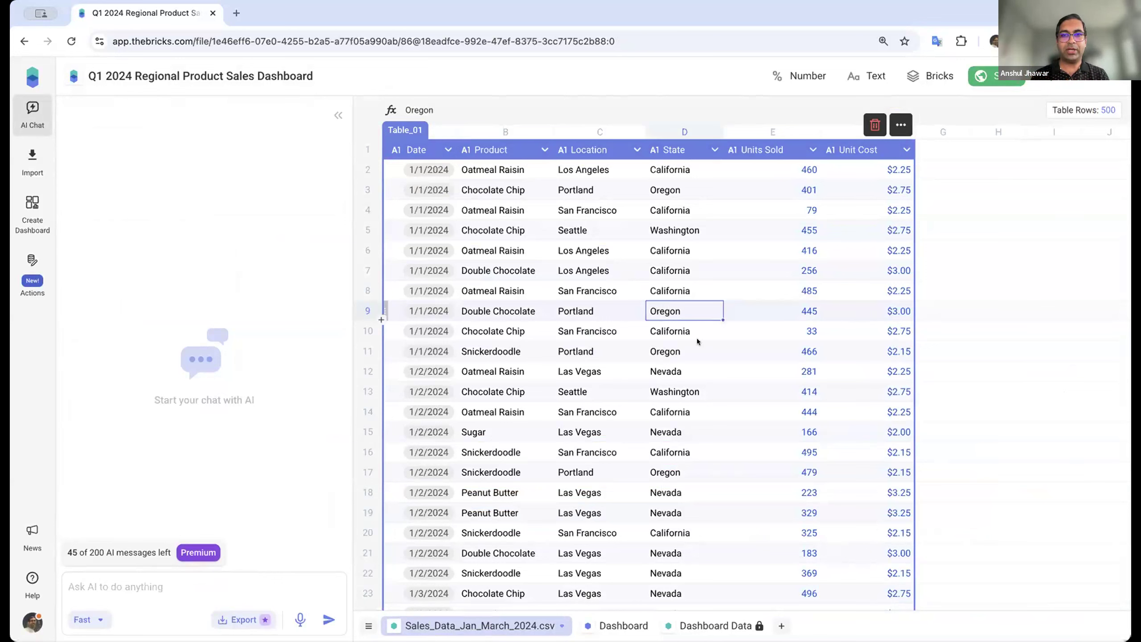
click(598, 629)
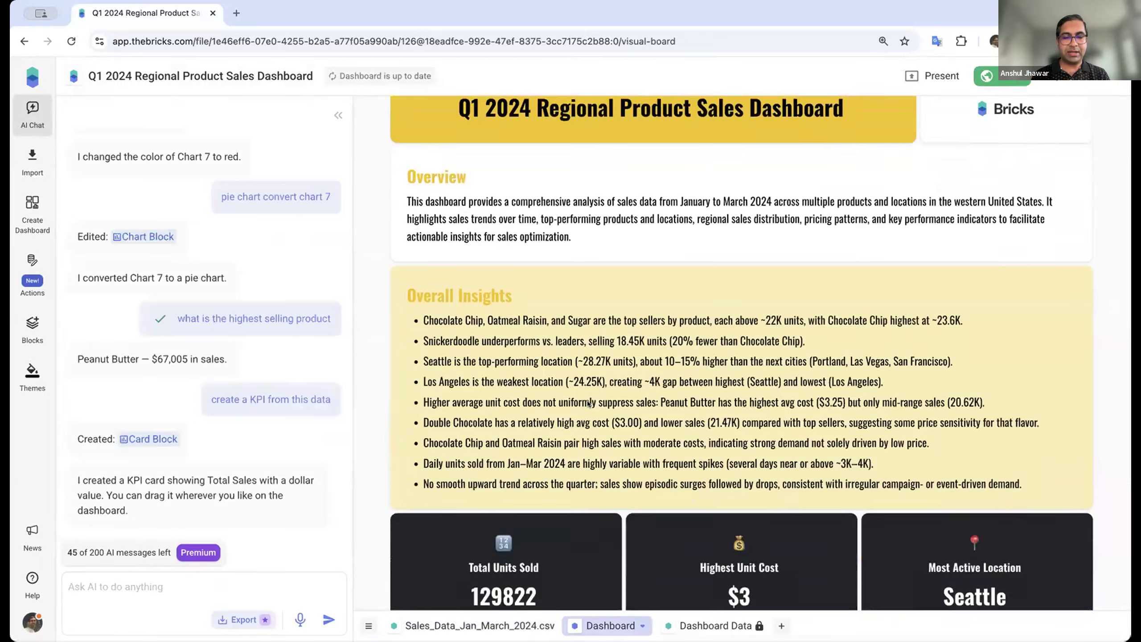
scroll(584, 399, down, 6)
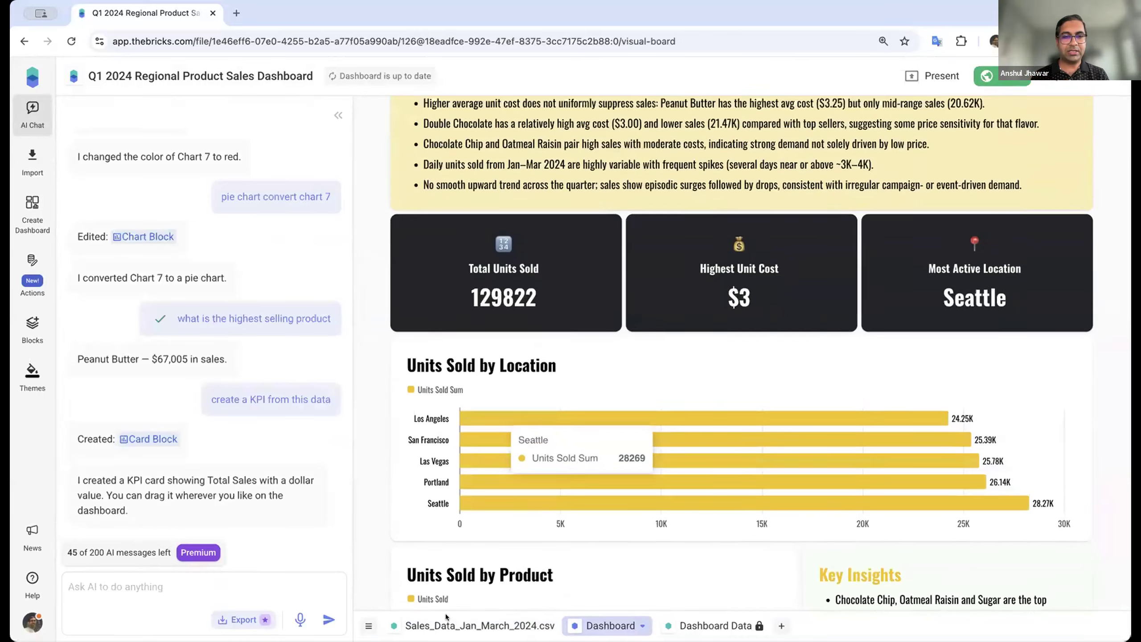
In the Sales_Data_Jan_March_2024.csv table, set the Units Sold value of the first Oatmeal Raisin row for Los Angeles to 46000
click(450, 625)
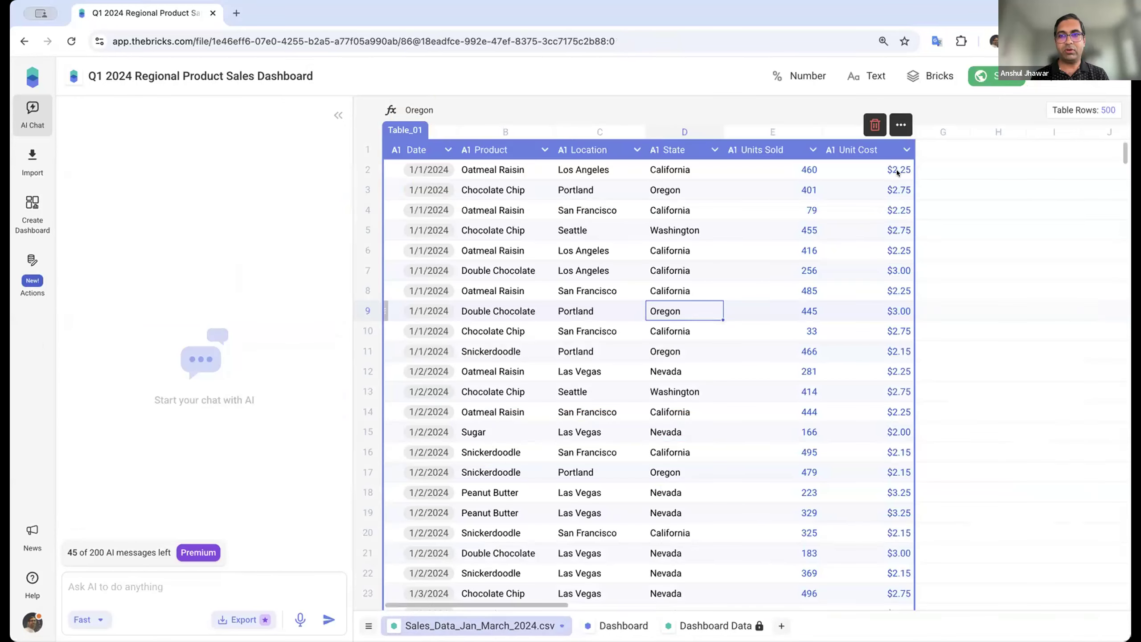
double_click(802, 170)
text(00)
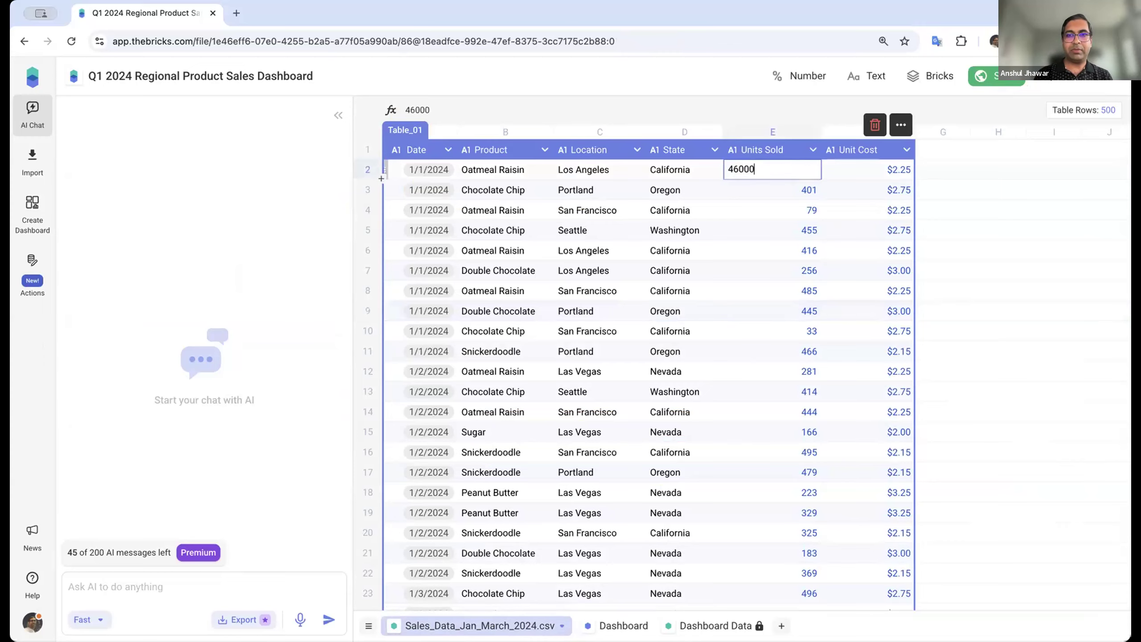
key(Return)
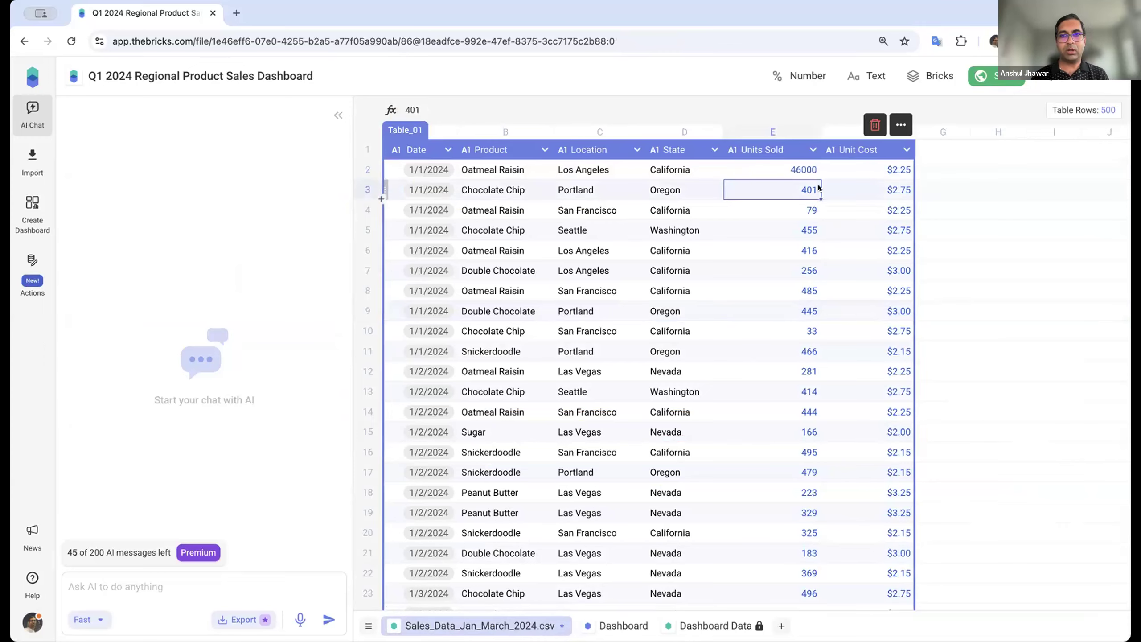
Review the dashboard's Total Units Sold card and its location, product and unit cost charts after the source data edit
click(609, 621)
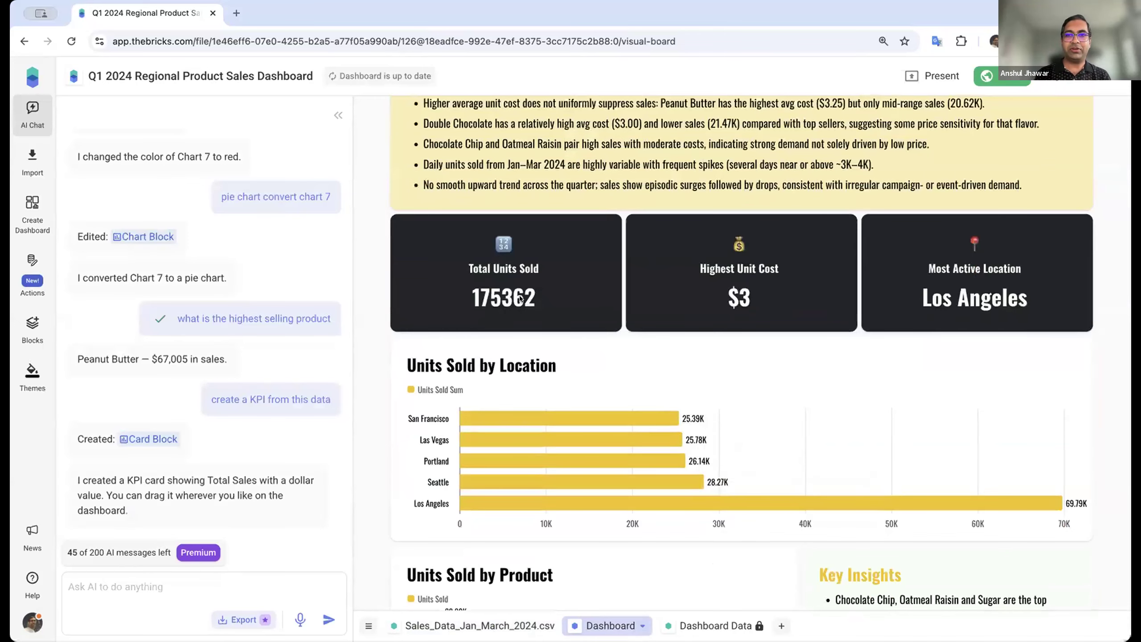
scroll(519, 300, down, 3)
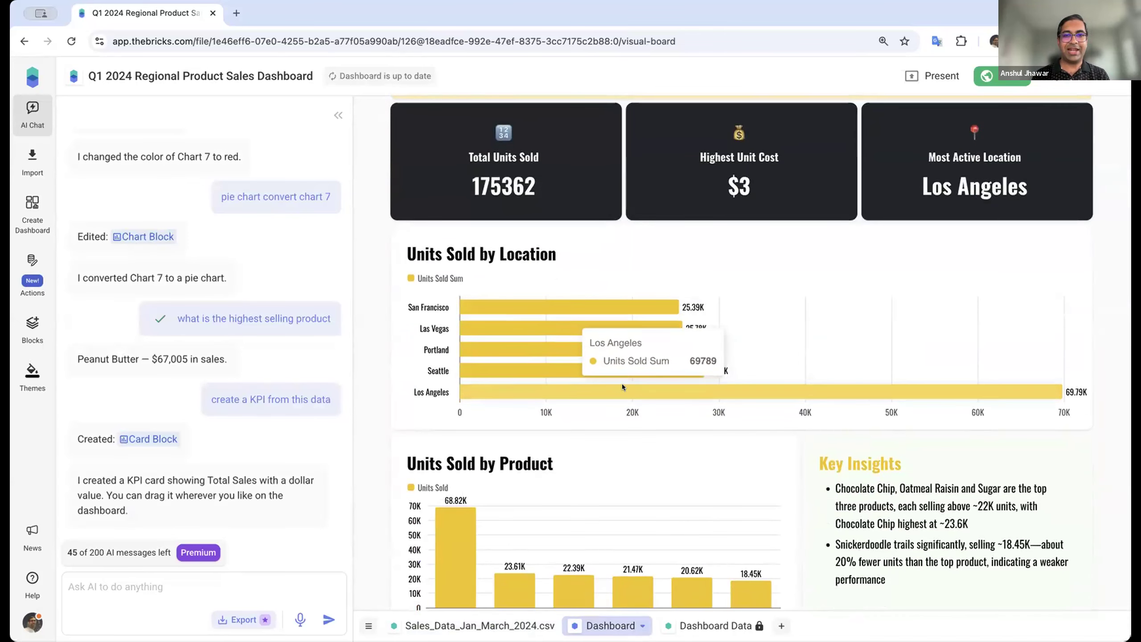
scroll(729, 435, down, 1)
scroll(729, 435, down, 3)
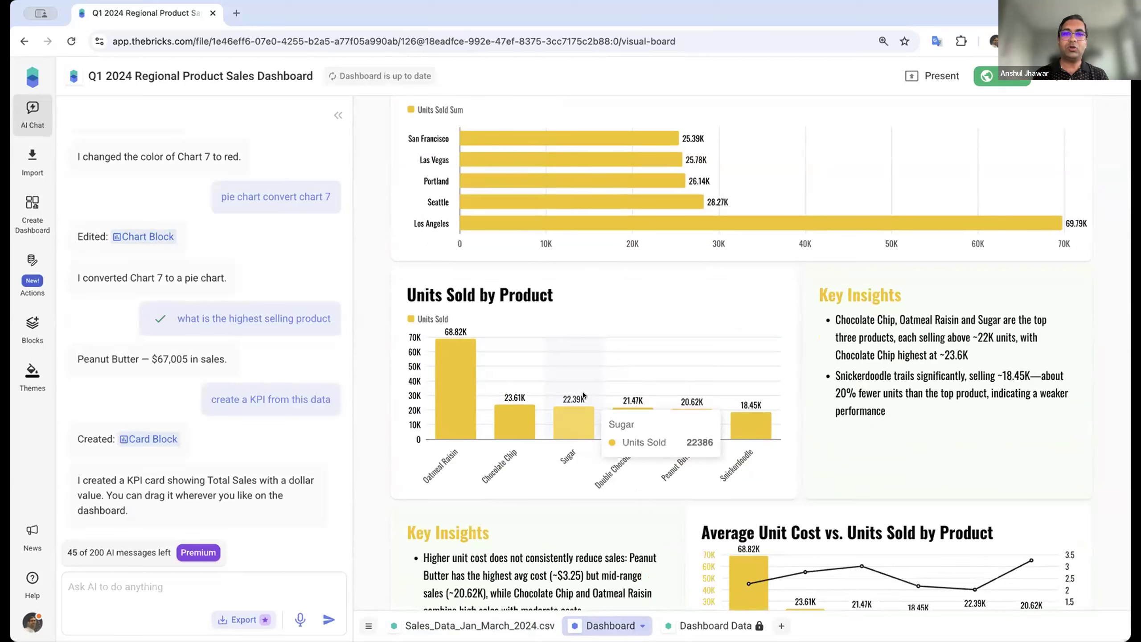
scroll(801, 568, down, 4)
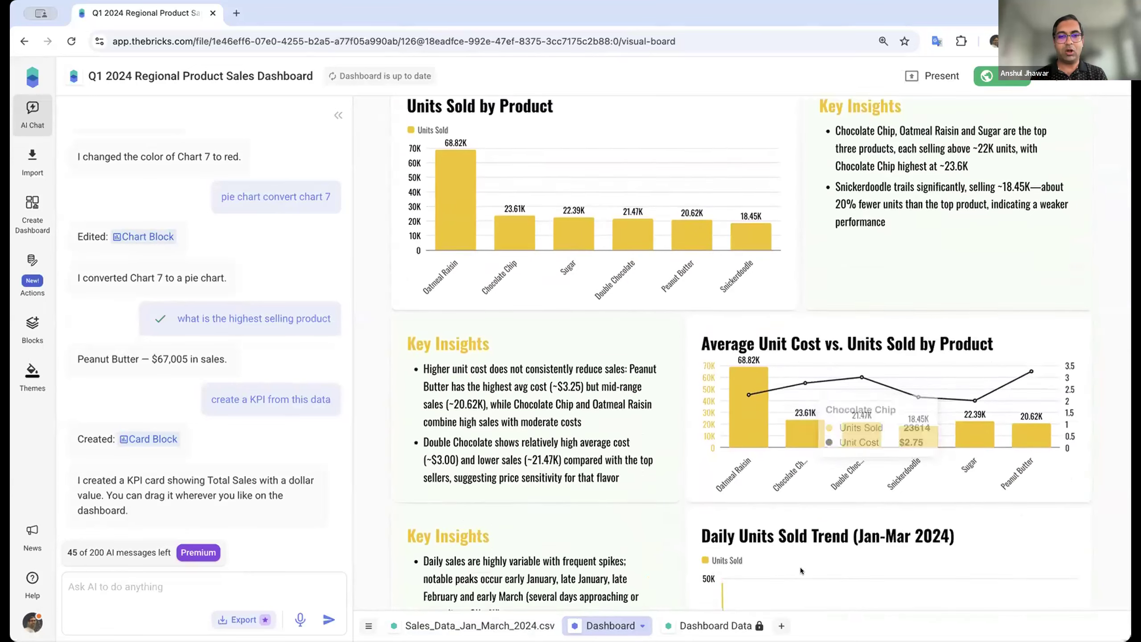
In the Sales_Data_Jan_March_2024.csv table, set the first Los Angeles Oatmeal Raisin row's Units Sold to 460
click(494, 627)
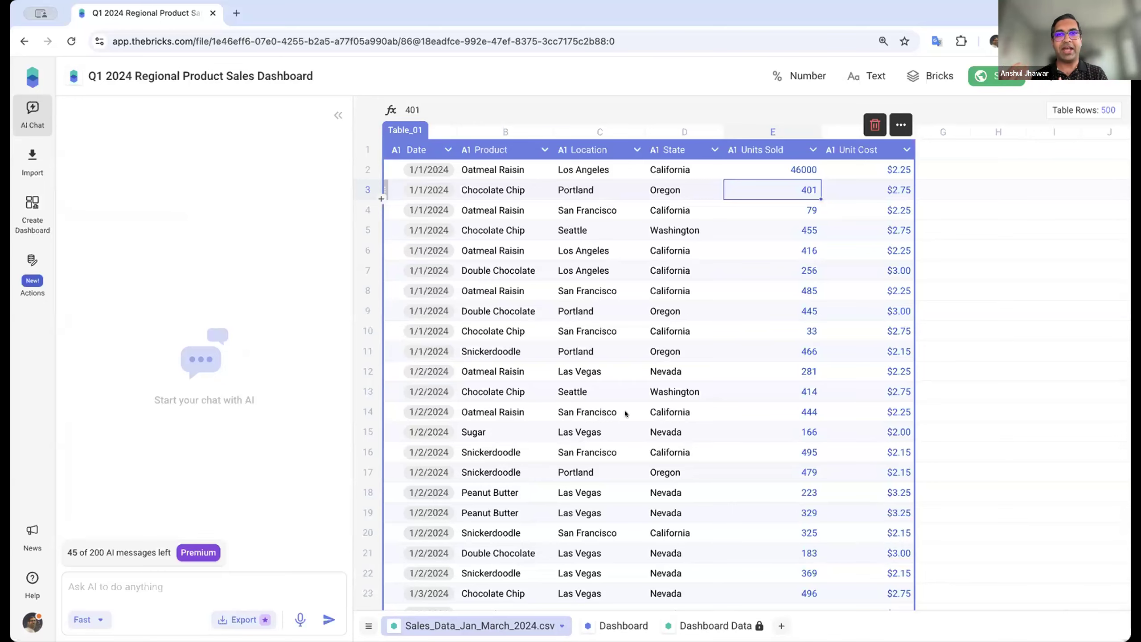
scroll(592, 479, down, 6)
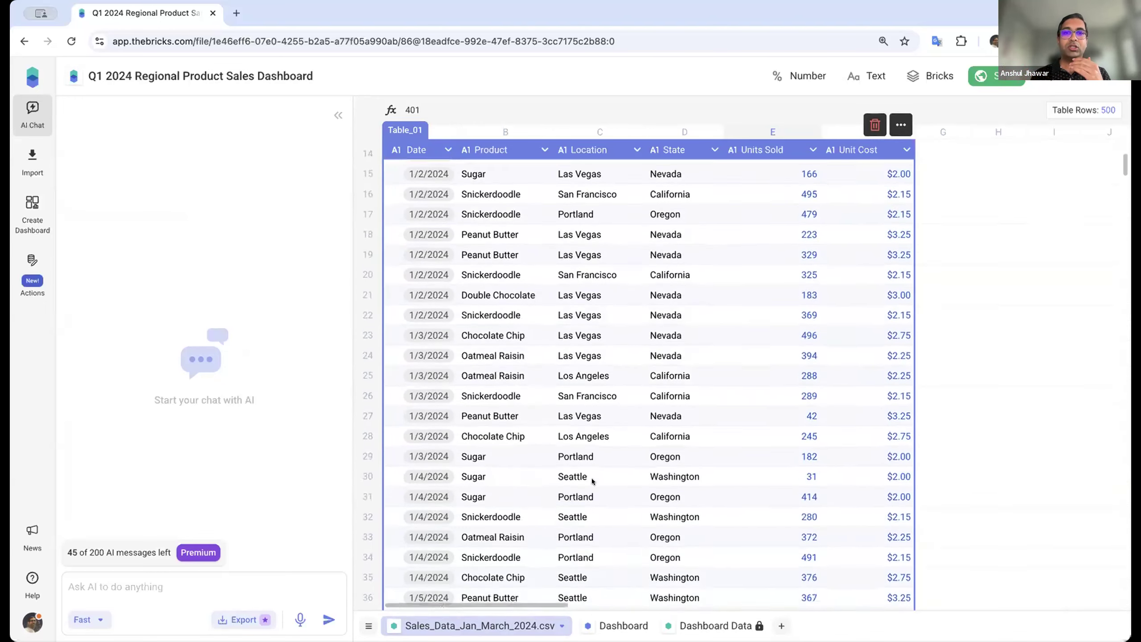
scroll(592, 482, down, 20)
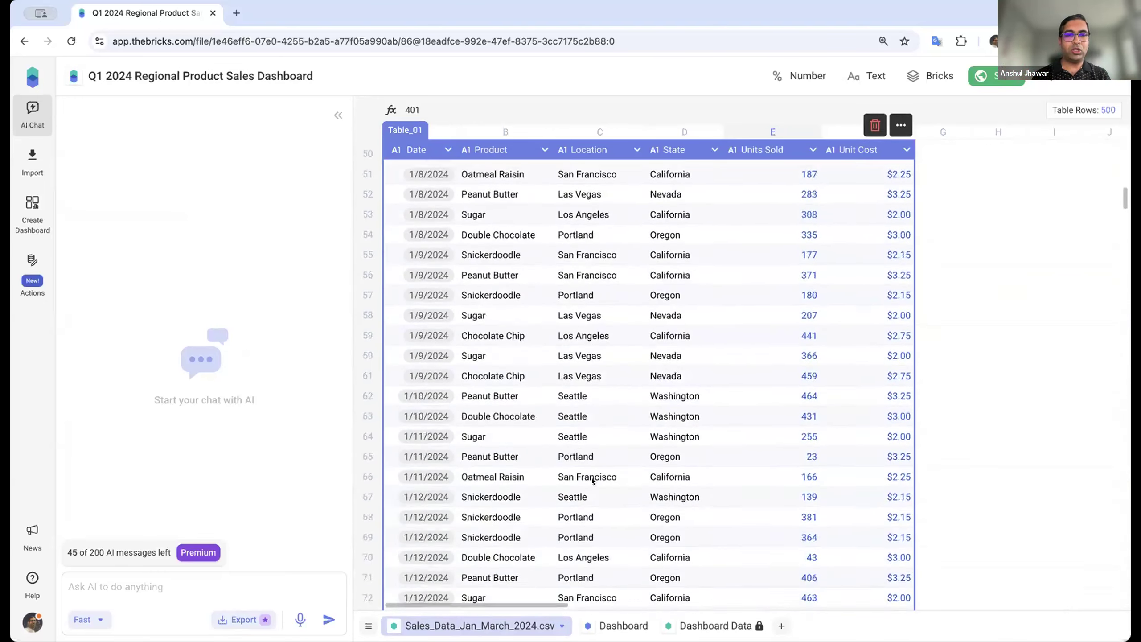
scroll(602, 449, up, 20)
scroll(612, 411, up, 5)
scroll(612, 410, right, 2)
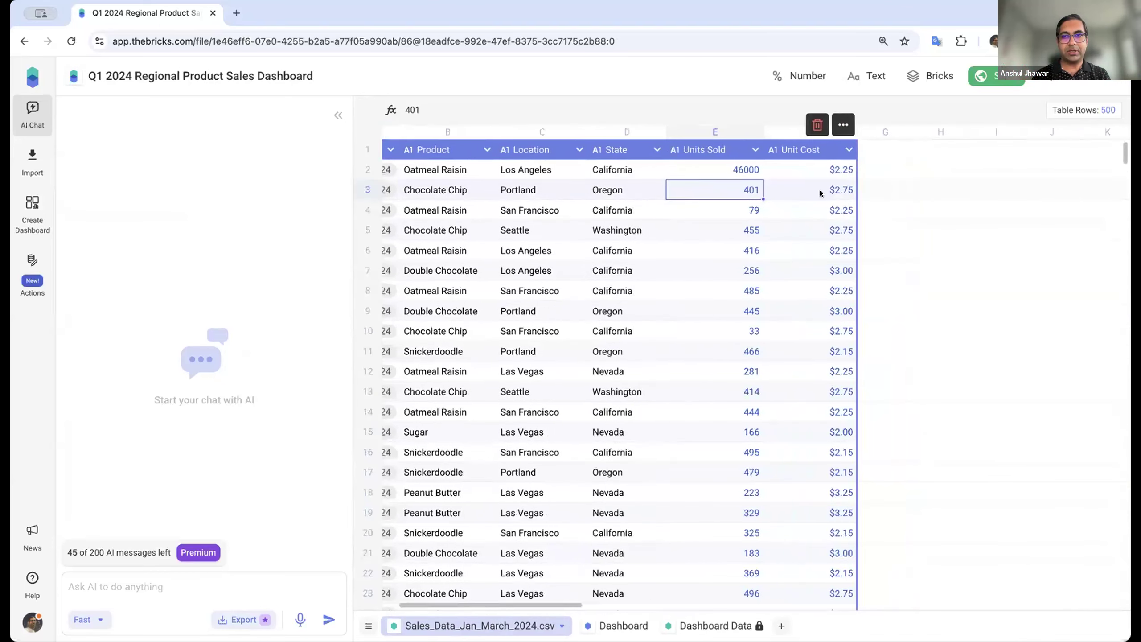
click(745, 168)
text(460)
key(Return)
Append the April 2024 rows from a new file to the end of the January–March sales table
click(635, 303)
scroll(640, 349, left, 2)
scroll(640, 349, down, 20)
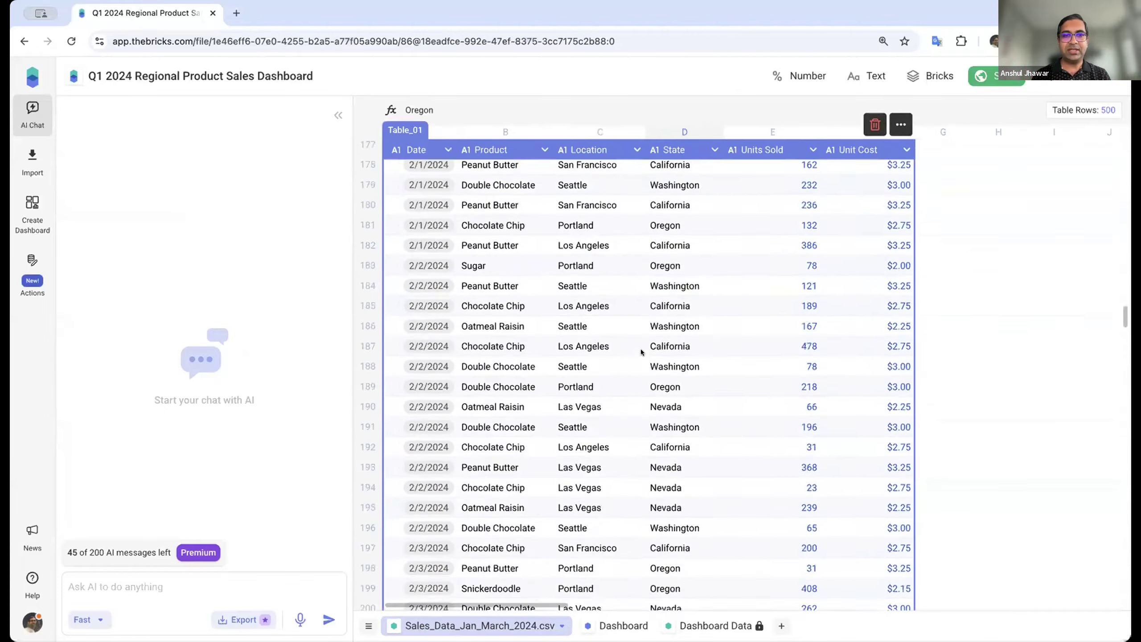
scroll(641, 351, down, 20)
scroll(641, 351, down, 16)
scroll(641, 352, up, 9)
click(589, 382)
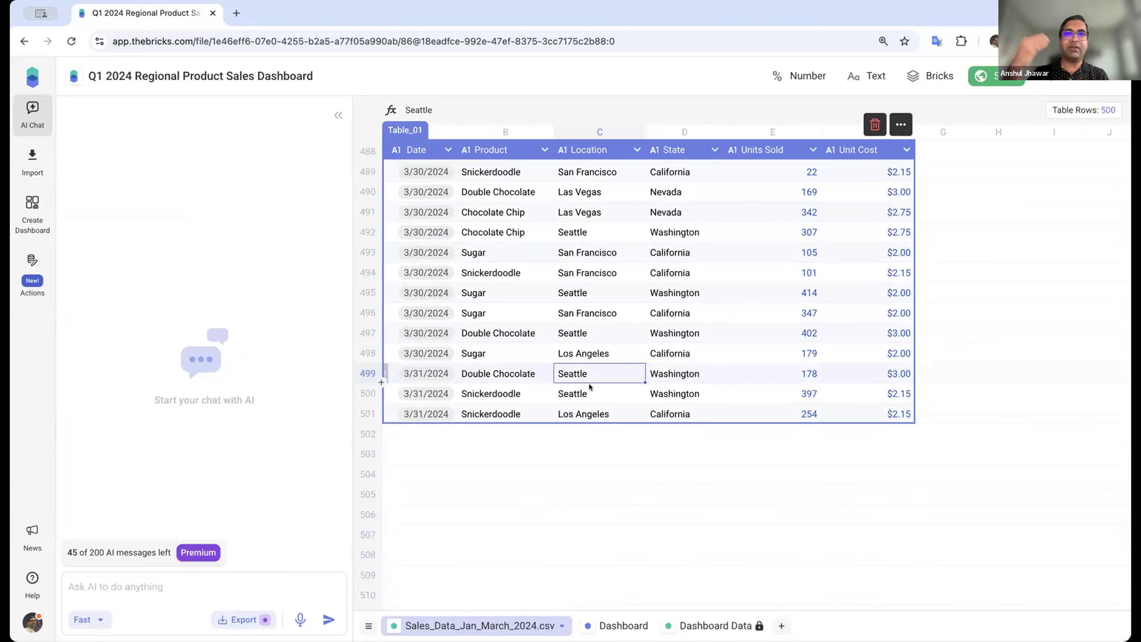
click(28, 270)
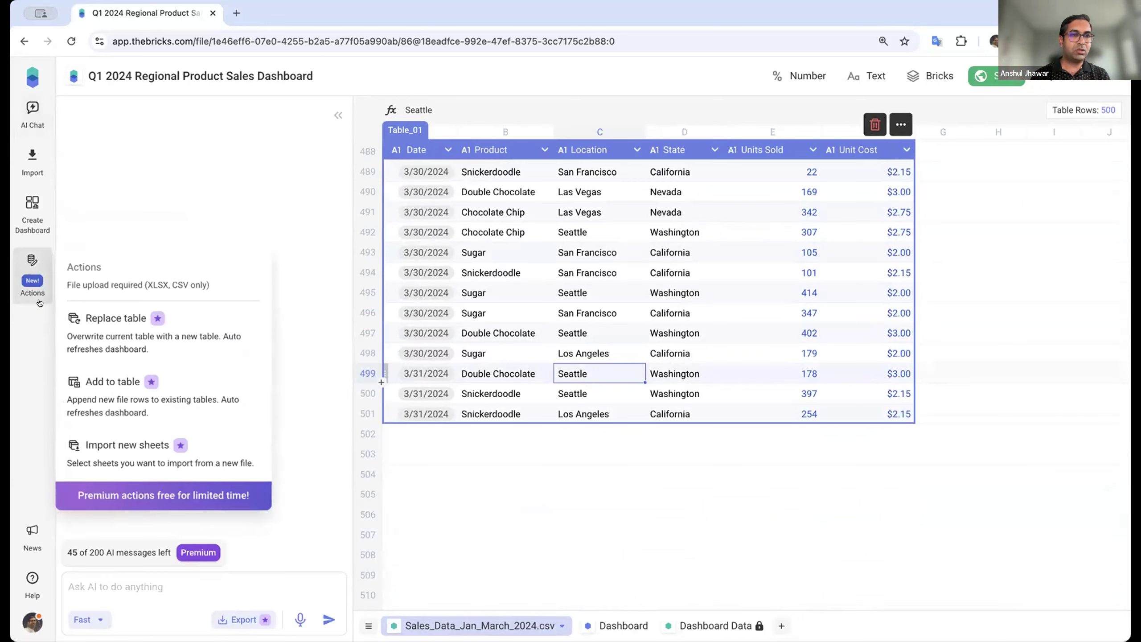
click(109, 390)
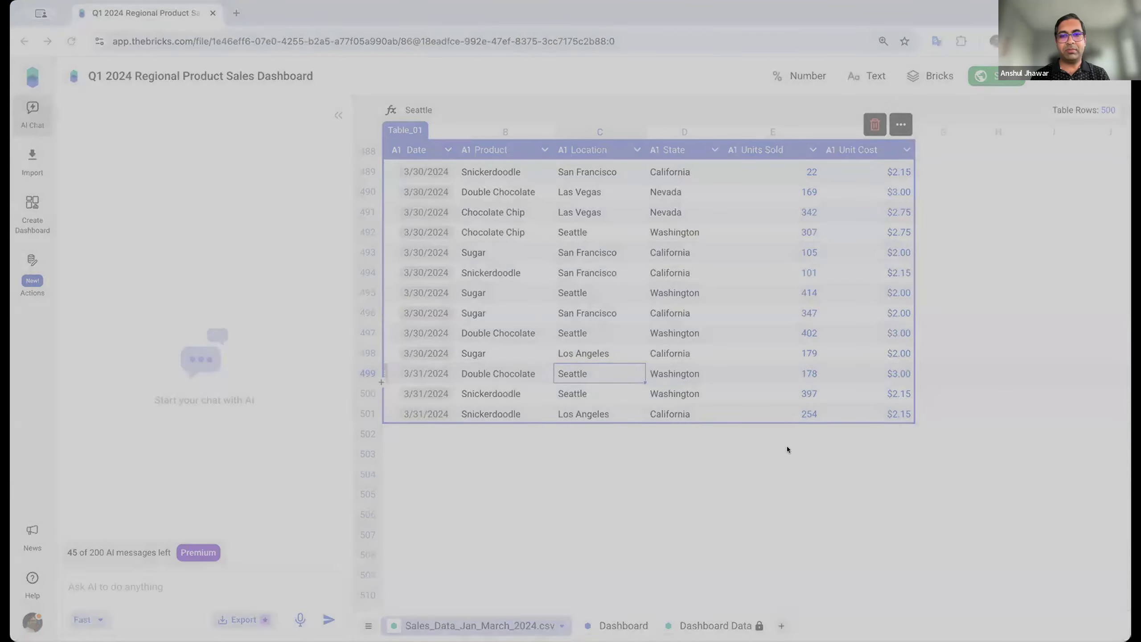
scroll(640, 267, up, 3)
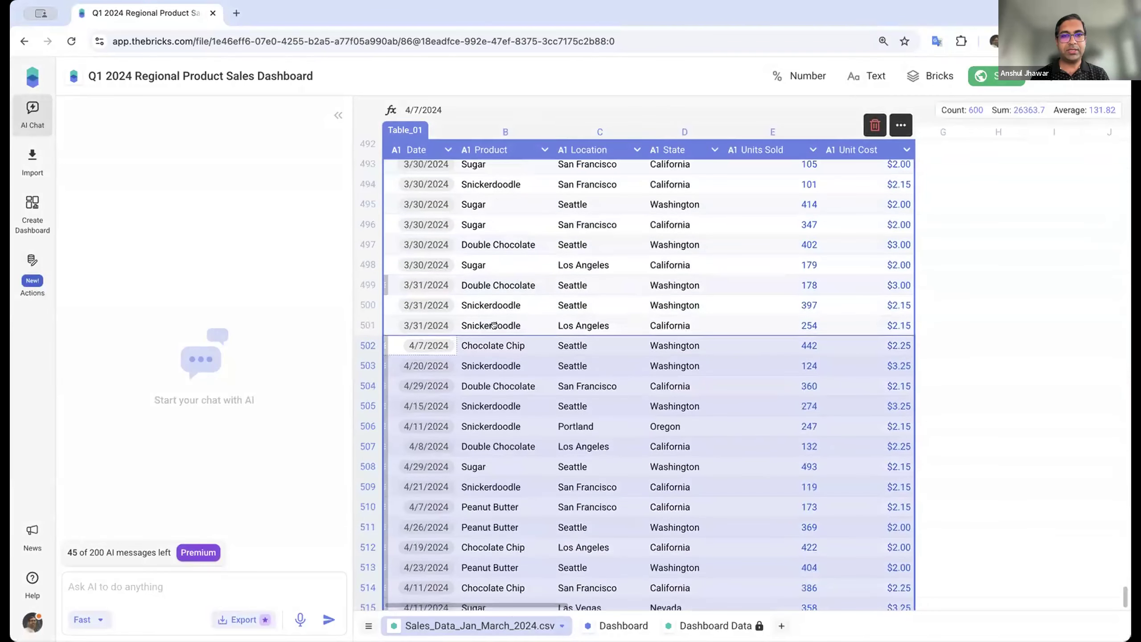
click(490, 324)
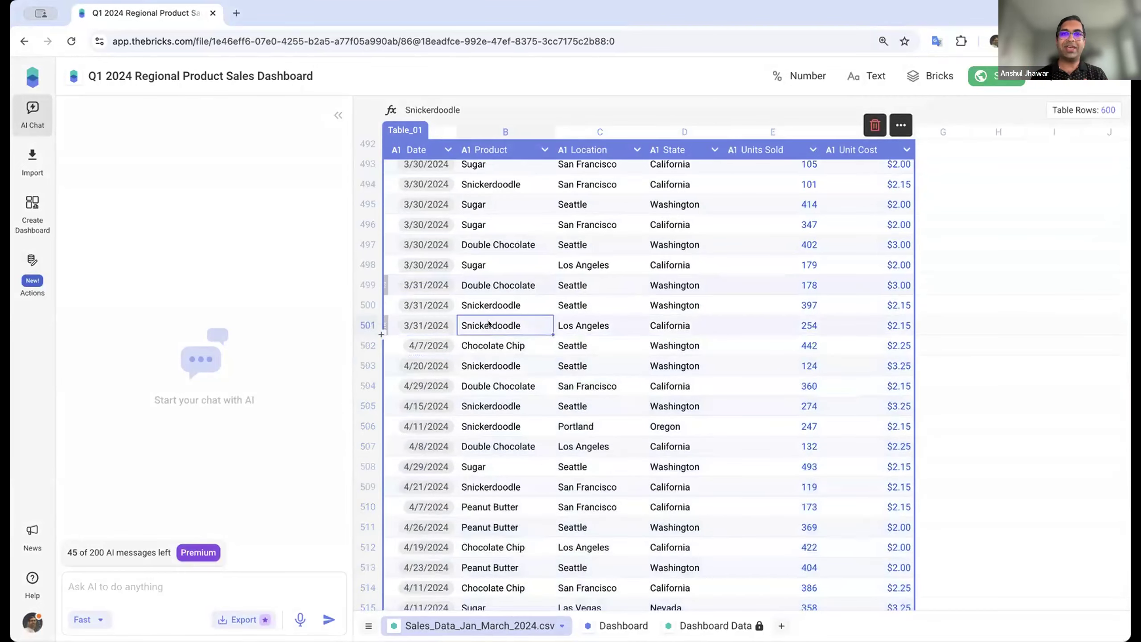
Review the dashboard's KPI cards, product and location charts, daily trend and monthly state chart with the April data included
click(604, 625)
scroll(720, 363, down, 10)
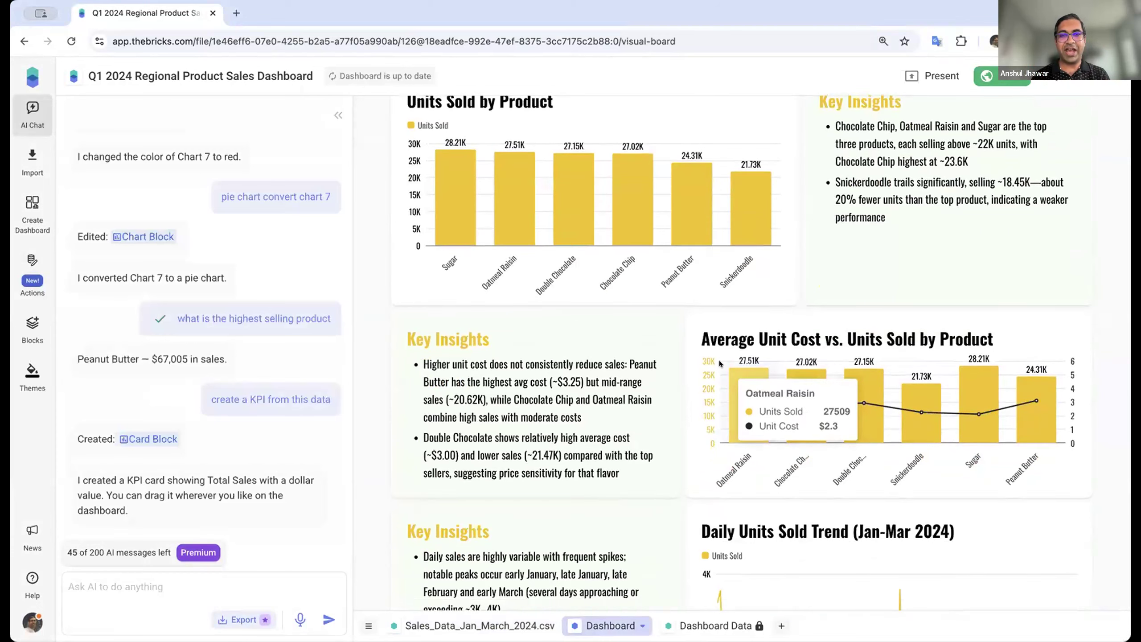
scroll(715, 227, up, 8)
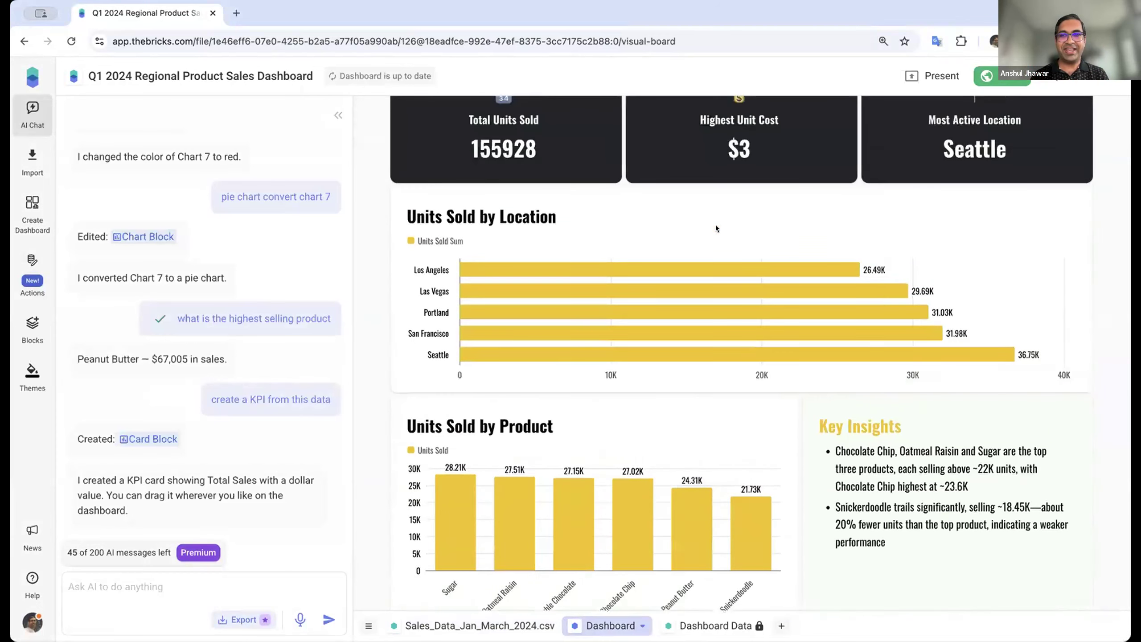
scroll(483, 265, up, 2)
scroll(567, 383, down, 10)
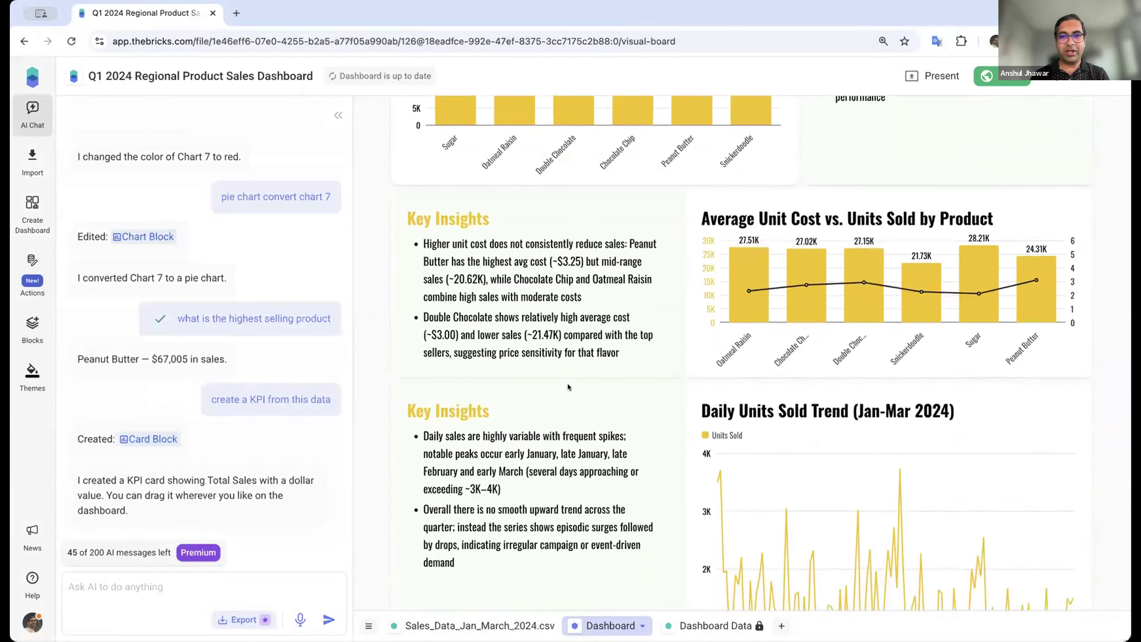
scroll(891, 420, down, 2)
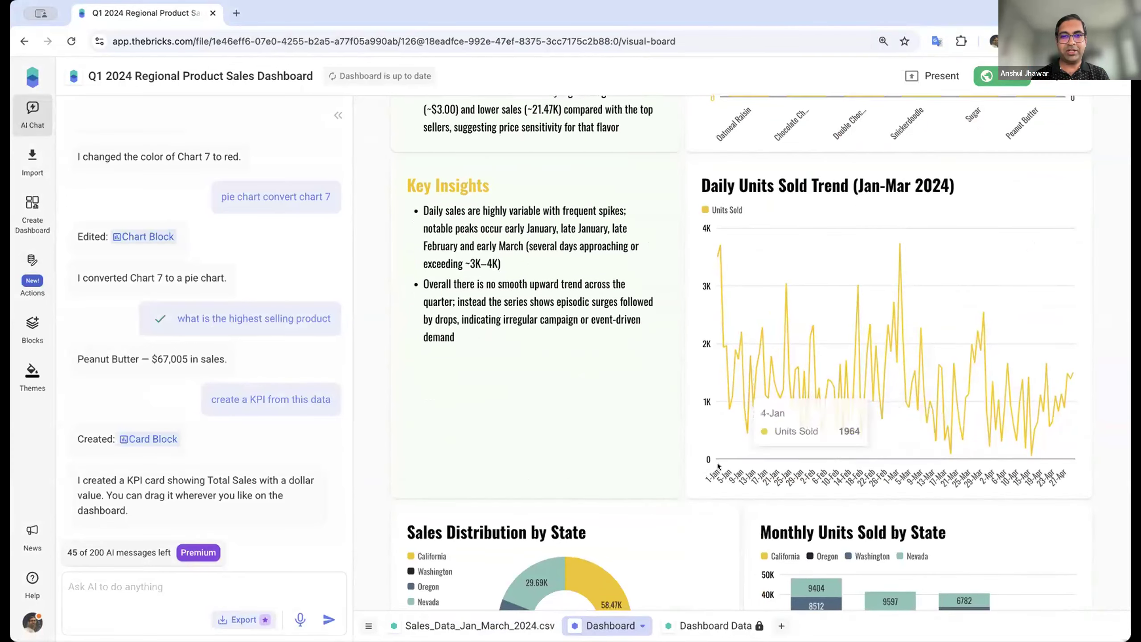
scroll(716, 463, down, 10)
scroll(716, 463, up, 5)
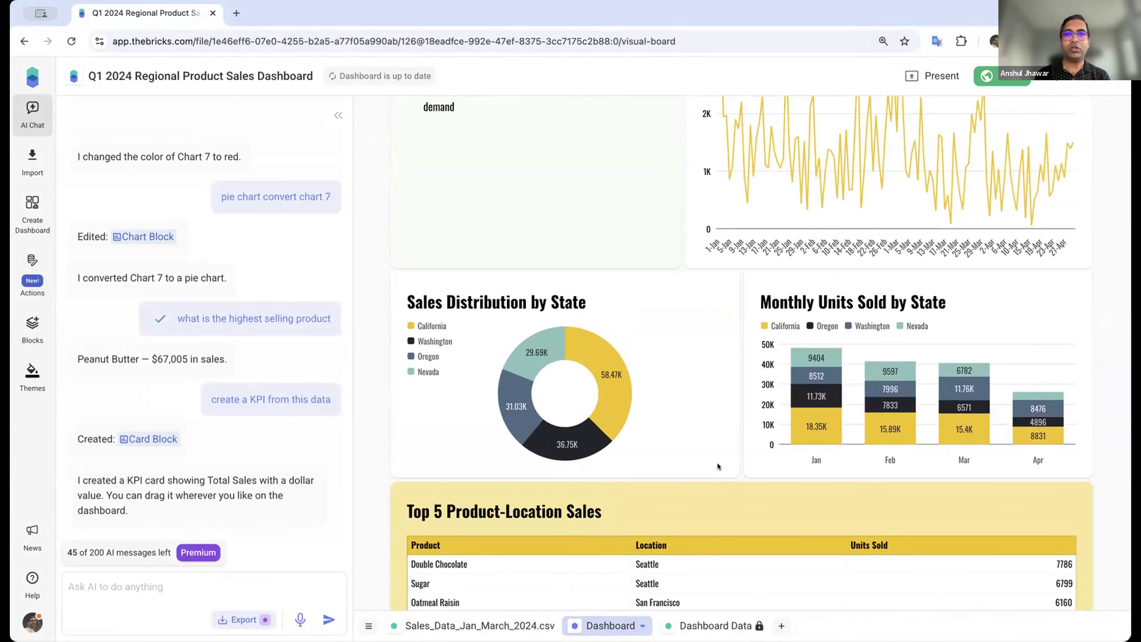
Have the AI add dashboard-wide filter controls for Product, Location, State and Unit Cost
scroll(686, 287, up, 15)
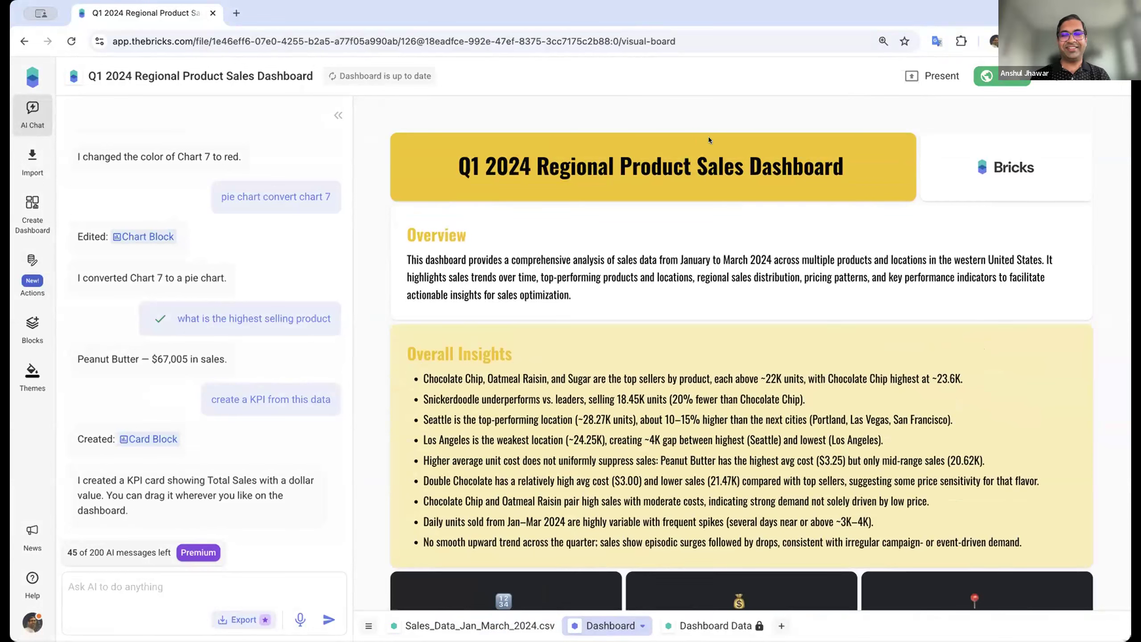
scroll(715, 315, down, 3)
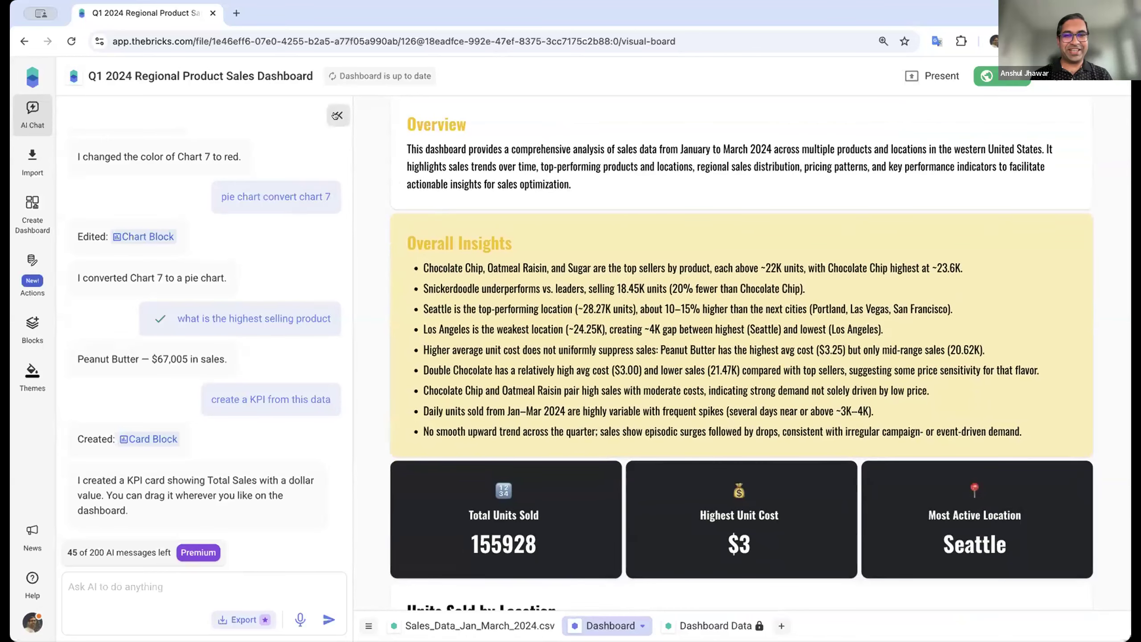
scroll(572, 431, down, 10)
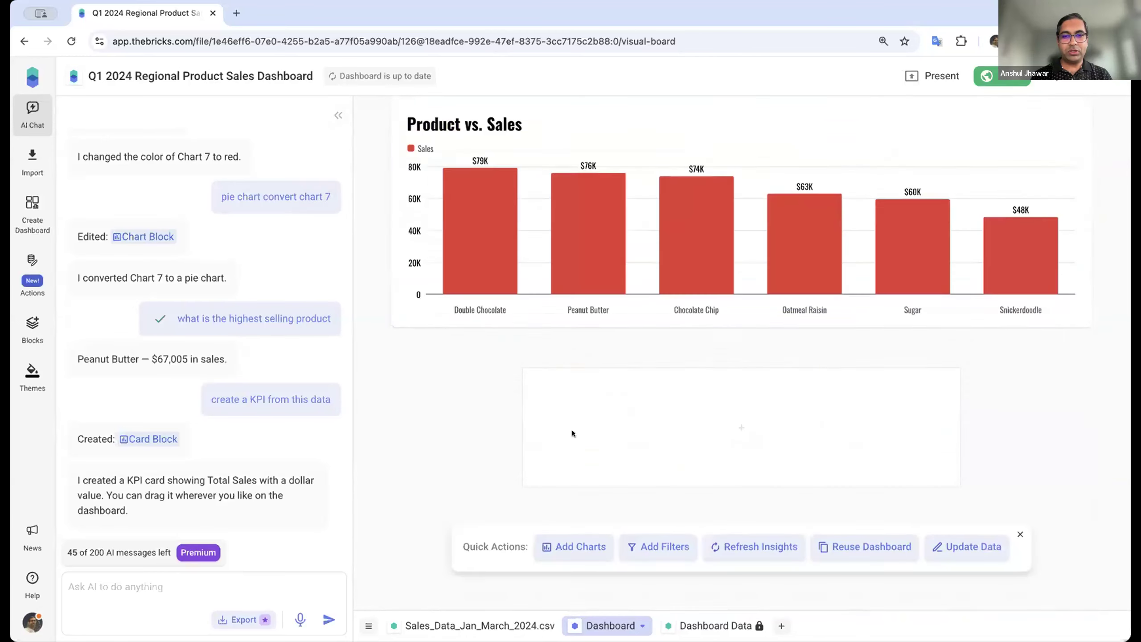
scroll(572, 430, up, 5)
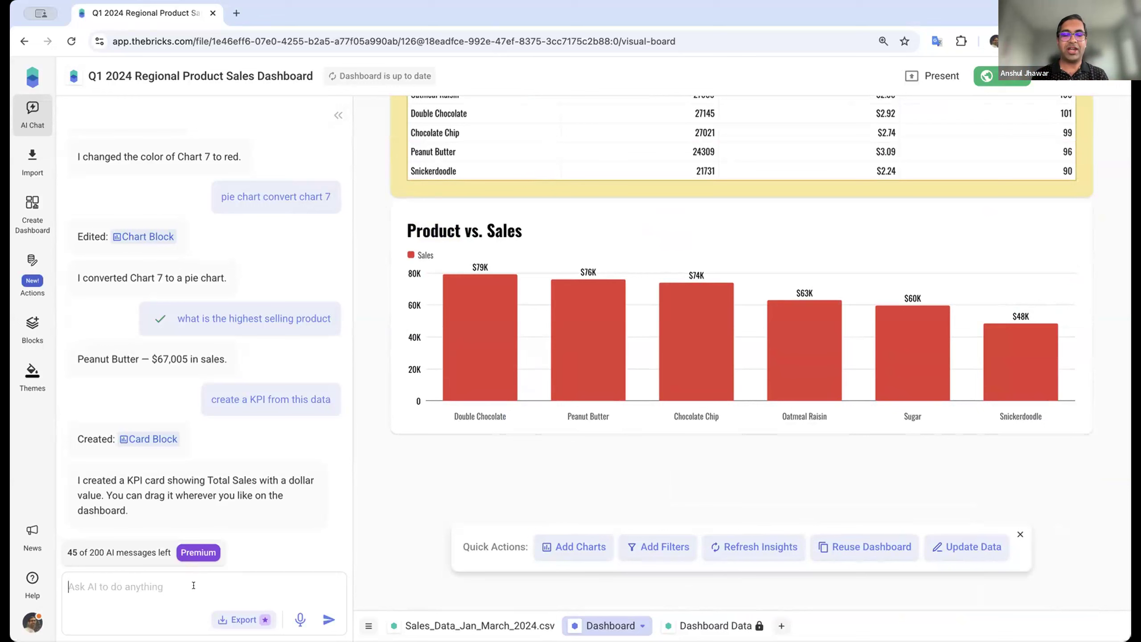
click(659, 546)
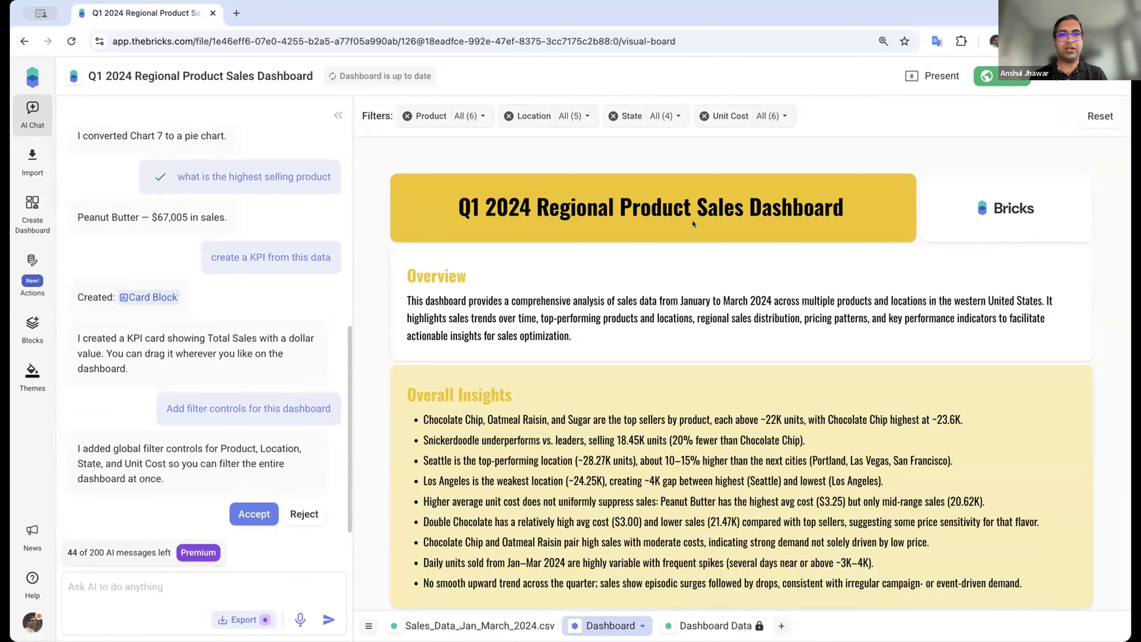
Filter the dashboard's products to Chocolate Chip and Double Chocolate by excluding Sugar, Snickerdoodle, Peanut Butter and Oatmeal Raisin
click(467, 115)
scroll(483, 151, down, 10)
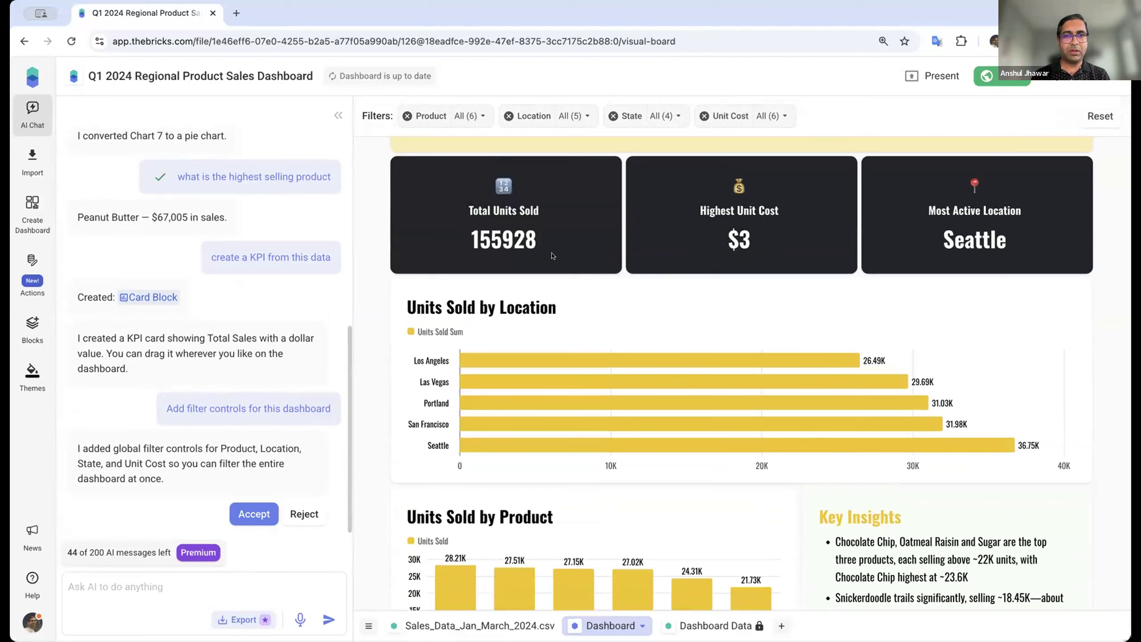
click(469, 116)
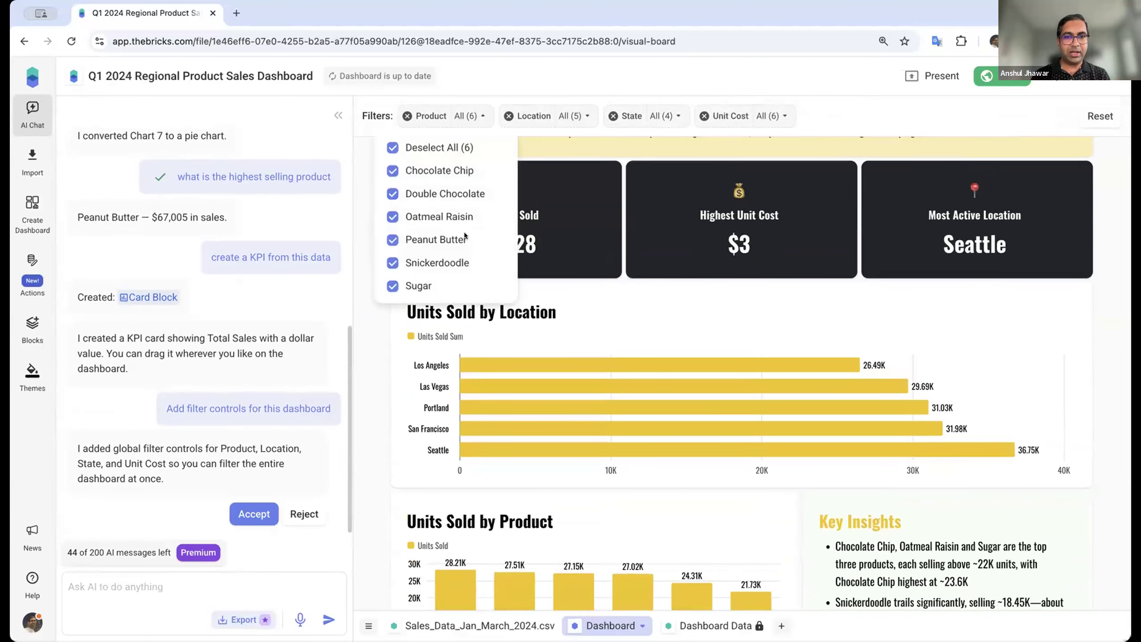
click(390, 402)
scroll(394, 425, down, 4)
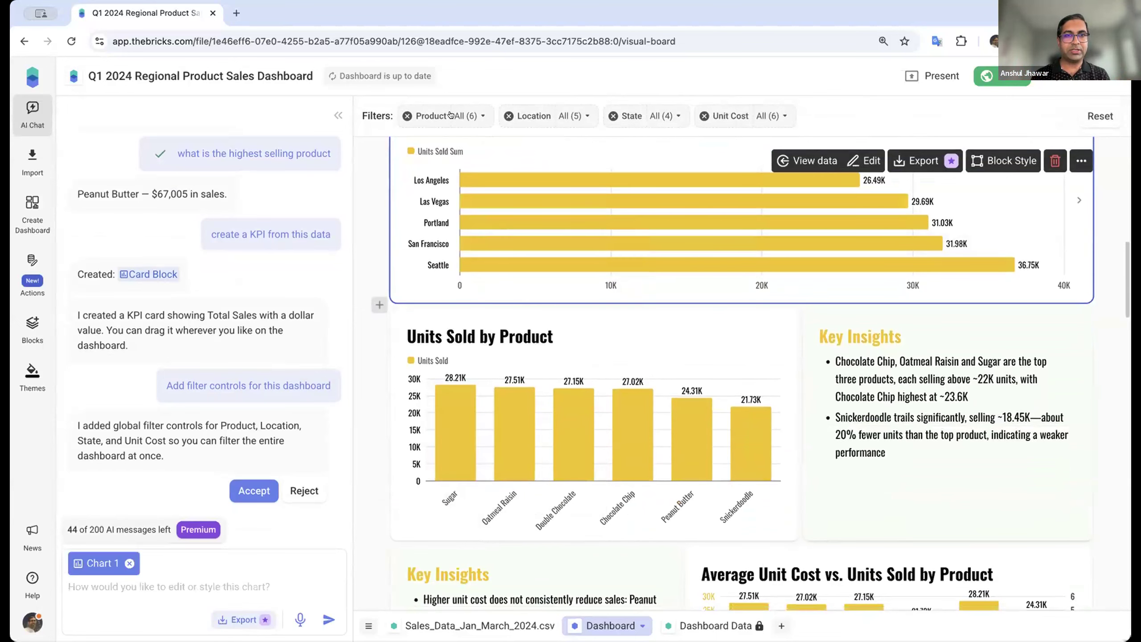
click(468, 115)
click(407, 284)
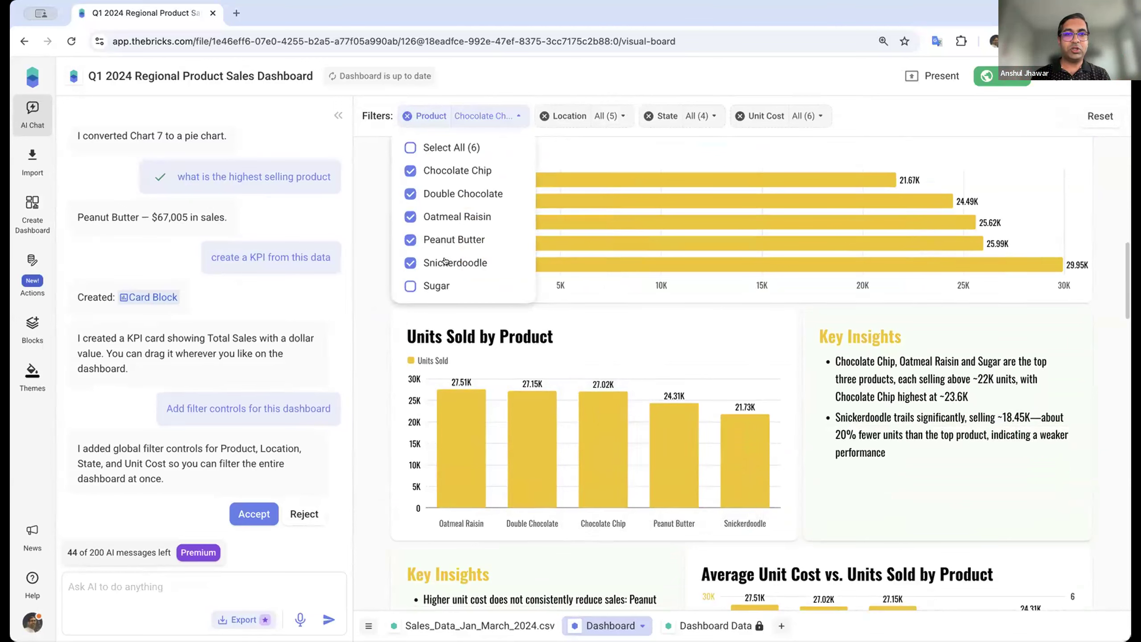
click(449, 263)
click(452, 238)
click(456, 217)
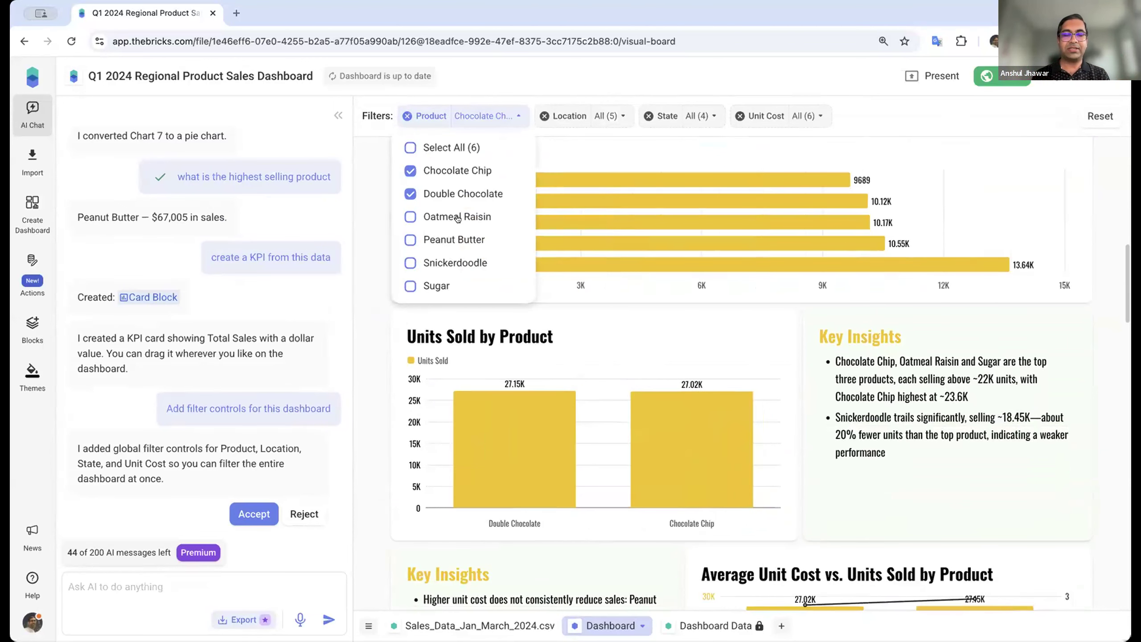
Limit the dashboard's locations to San Francisco and Seattle by excluding Las Vegas, Los Angeles and Portland
click(583, 114)
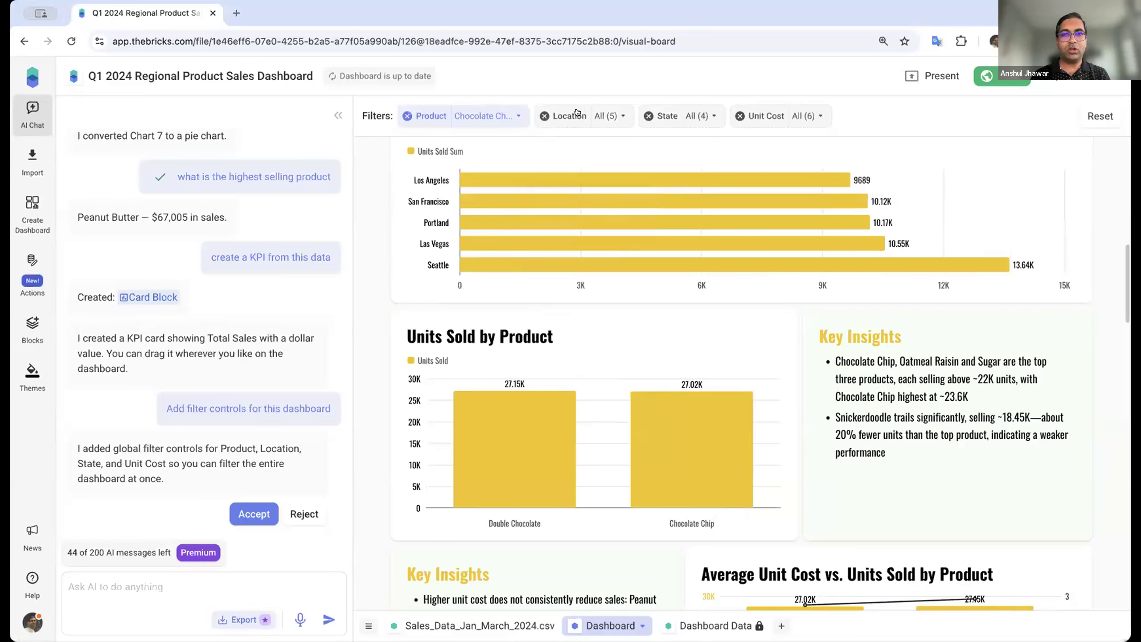
click(579, 113)
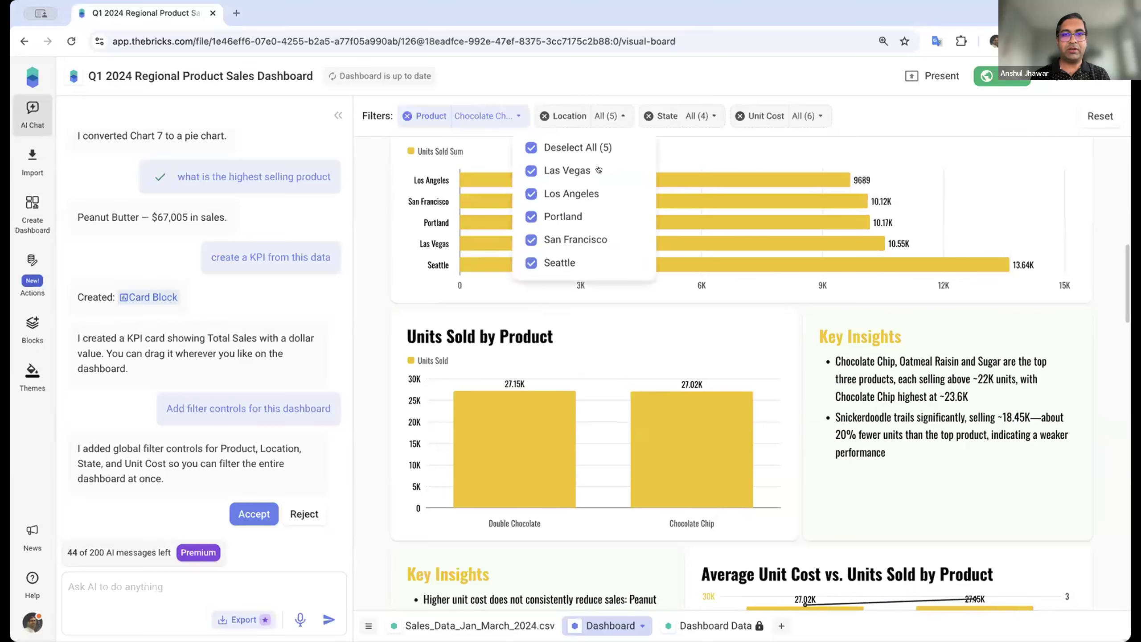
click(551, 169)
click(561, 192)
click(564, 217)
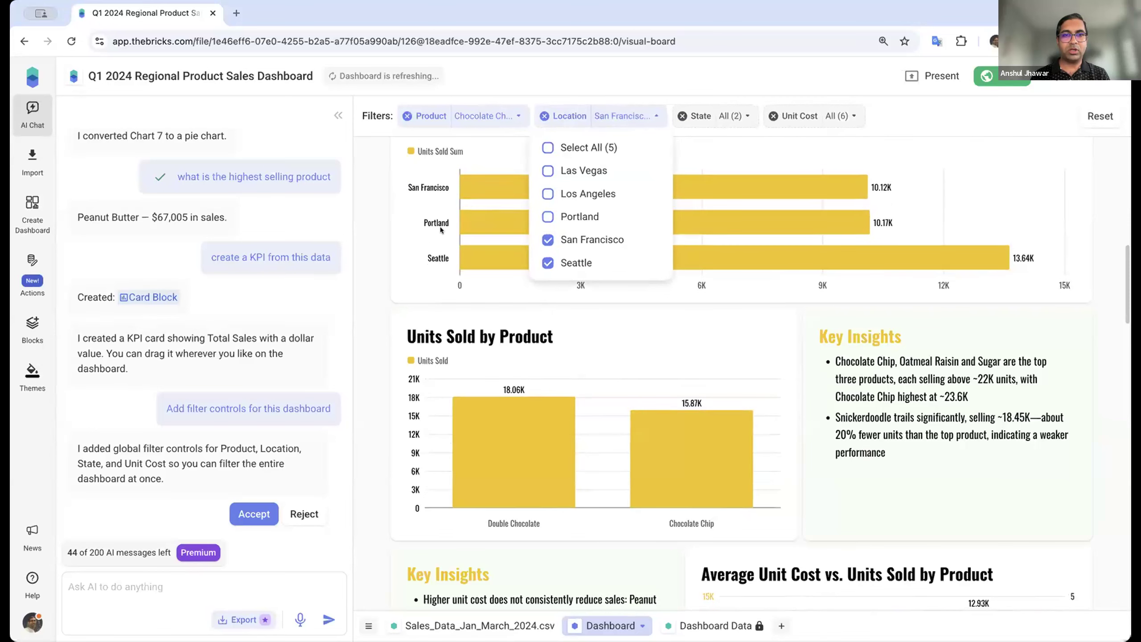
click(361, 278)
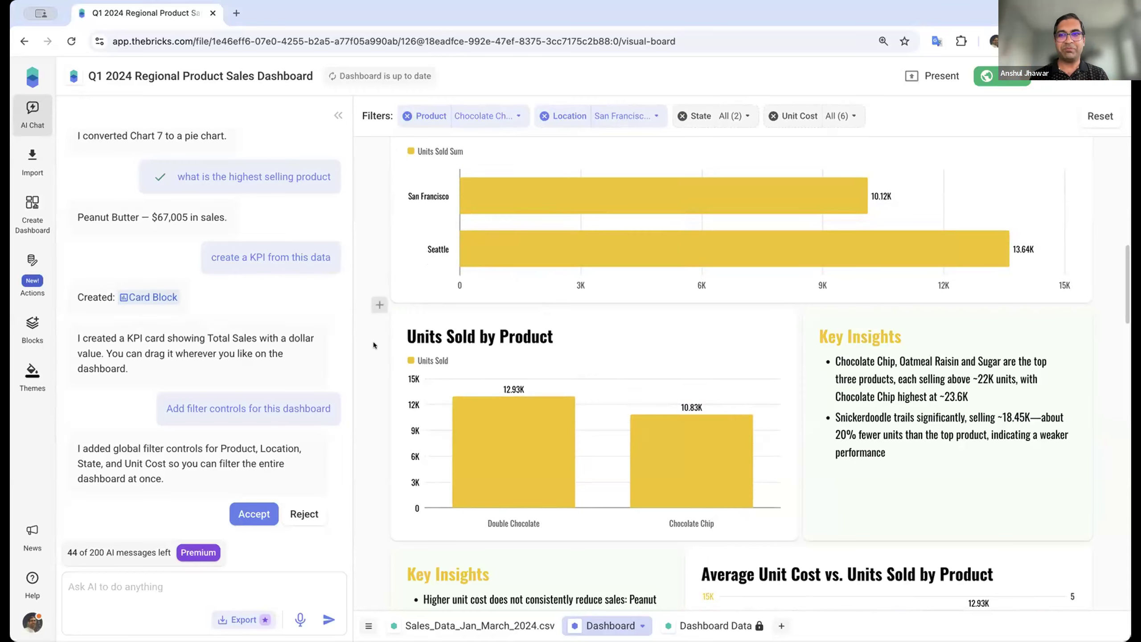
Review the filtered location and product charts and select the Key Insights text block beside Units Sold by Product
scroll(372, 342, up, 1)
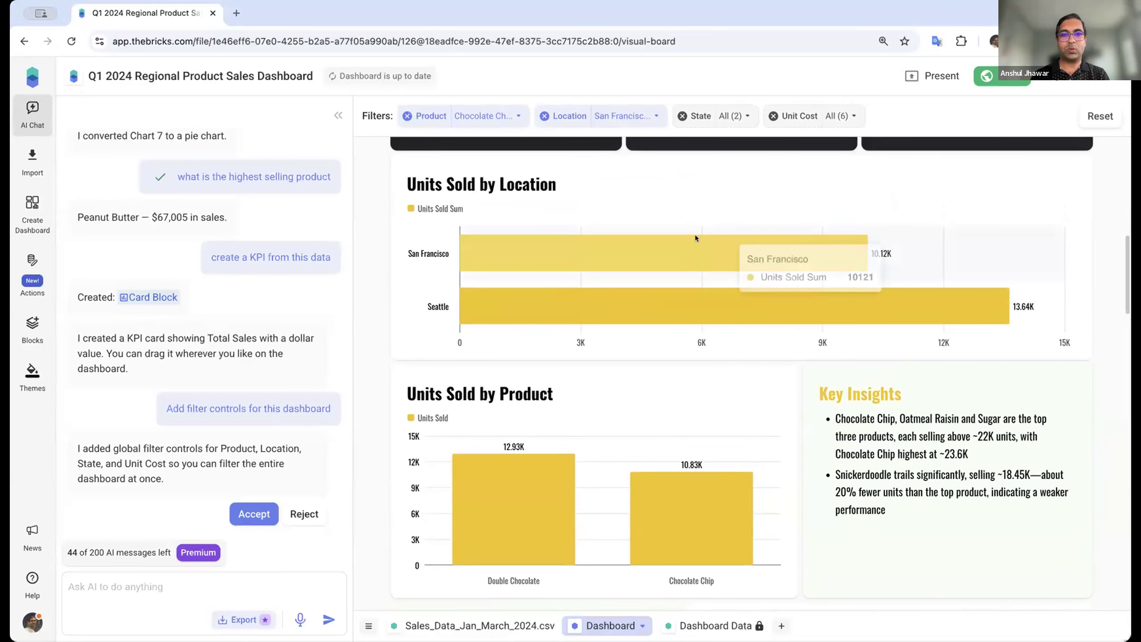
scroll(703, 273, up, 3)
scroll(704, 276, up, 2)
scroll(703, 273, down, 6)
click(874, 373)
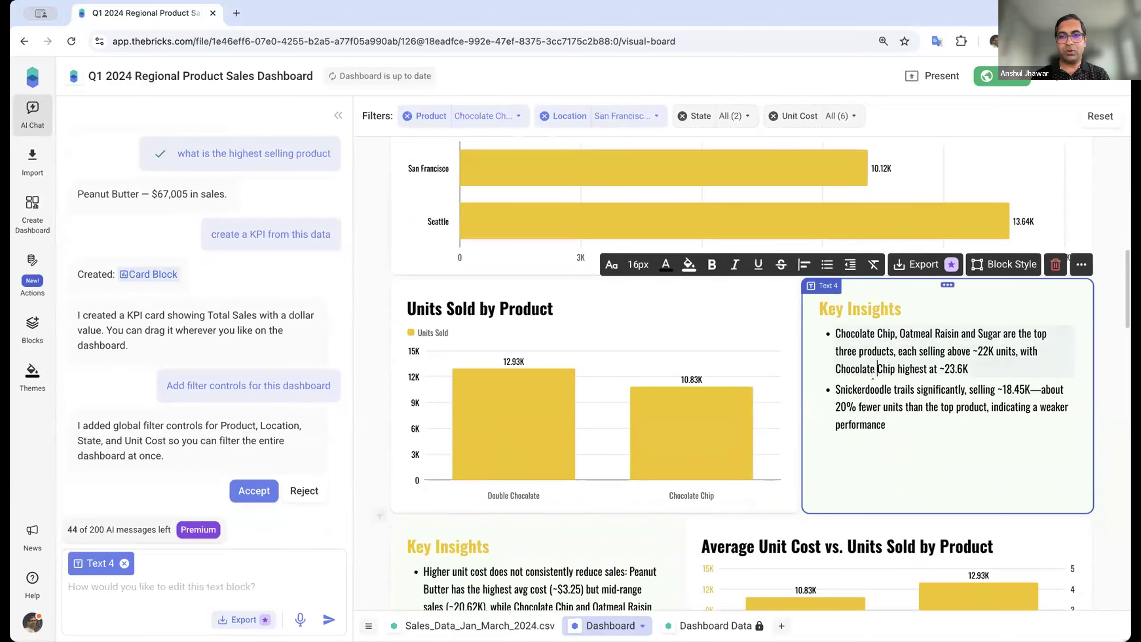
Compare the remaining Key Insights blocks with their filtered charts and have the AI refresh the dashboard's insights
scroll(873, 375, down, 1)
scroll(872, 378, down, 6)
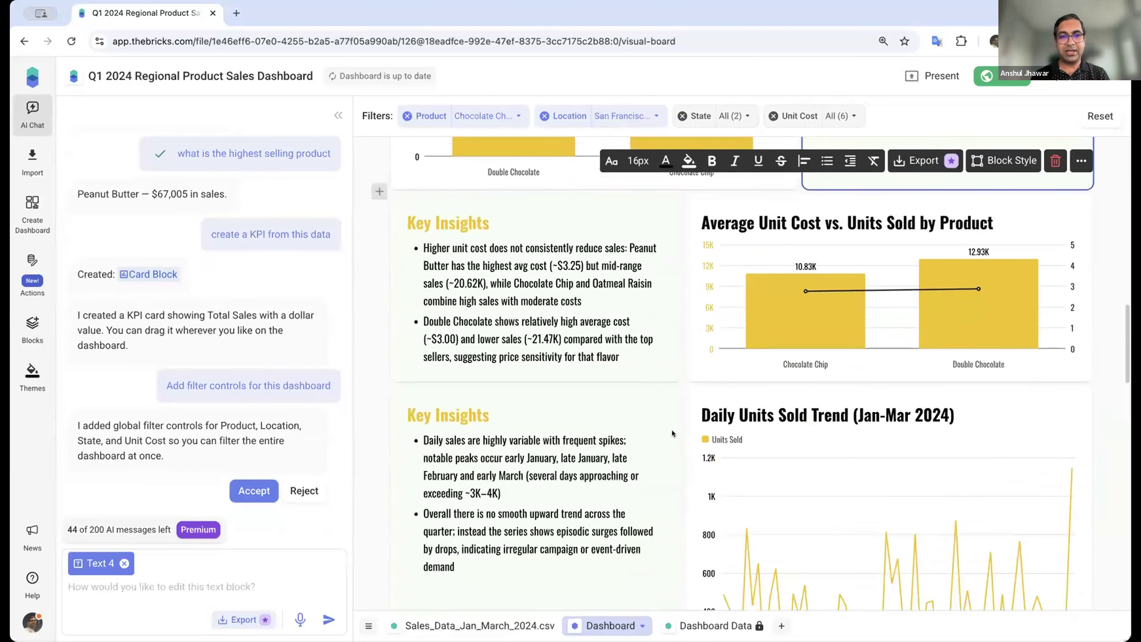
mouse_move(728, 322)
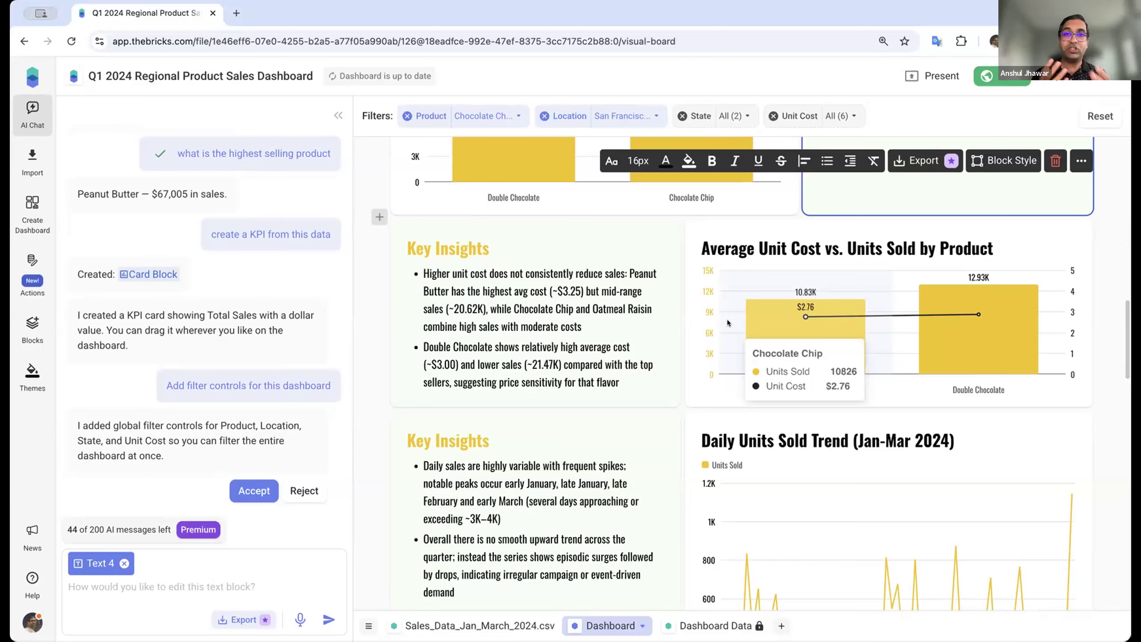
click(536, 352)
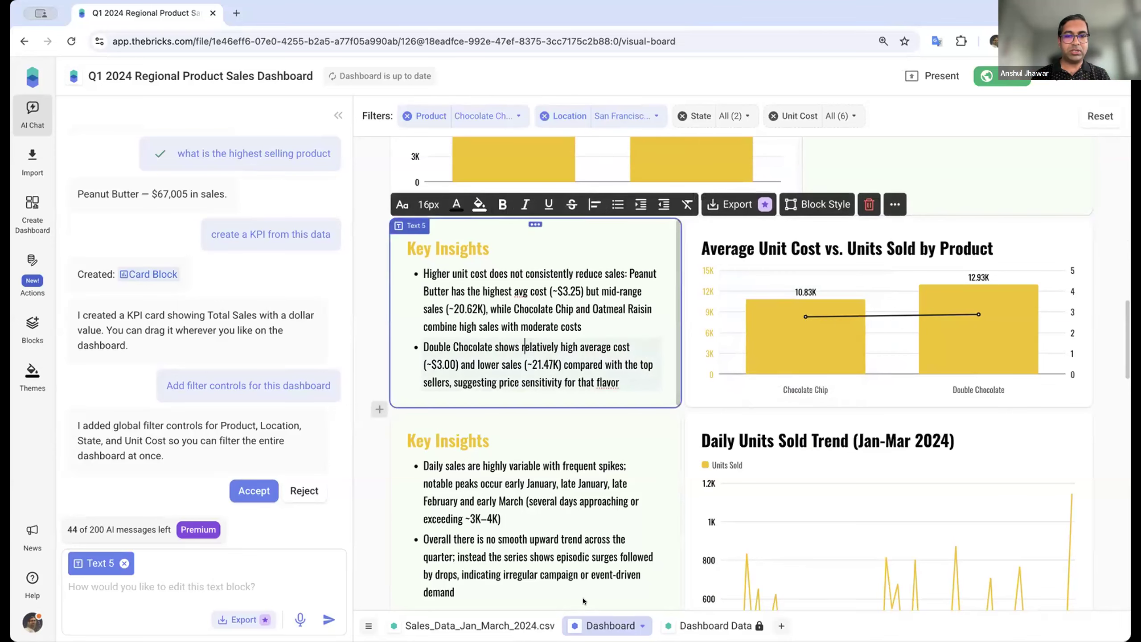
scroll(667, 542, down, 10)
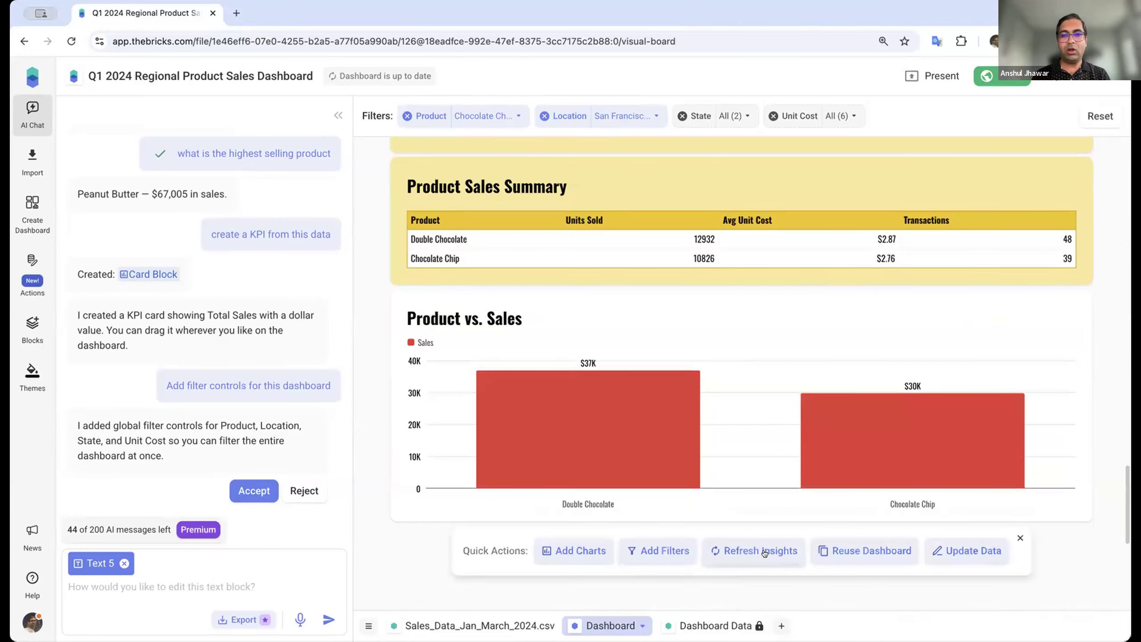
click(28, 263)
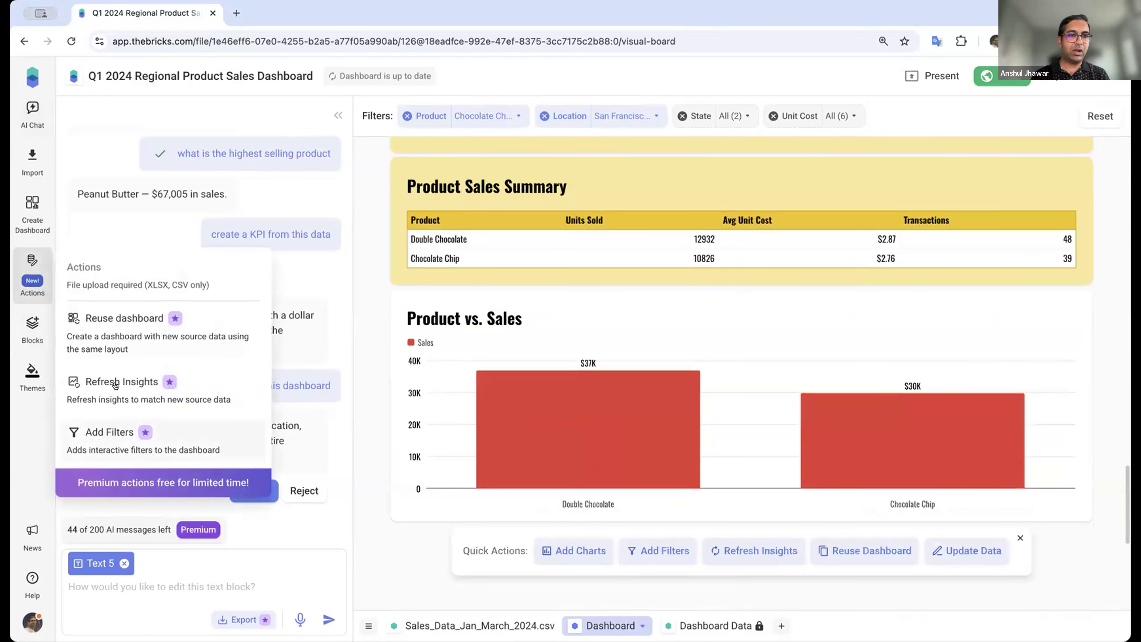
click(735, 547)
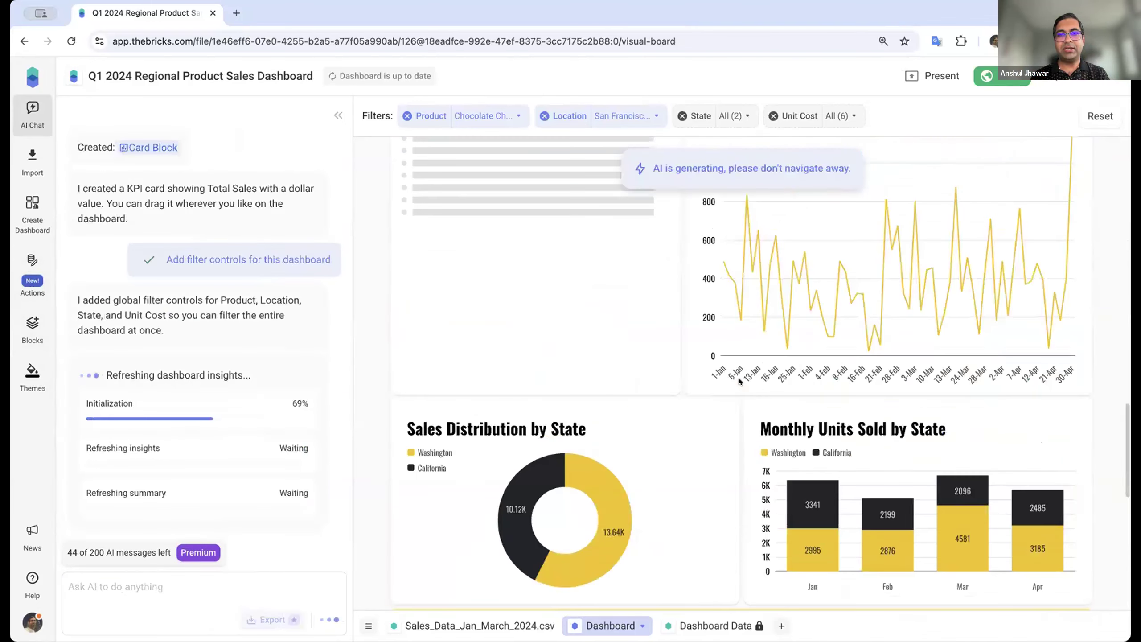
Add the bullet "Add more insights" at the end of the Key Insights block beside Units Sold by Product
scroll(740, 382, up, 13)
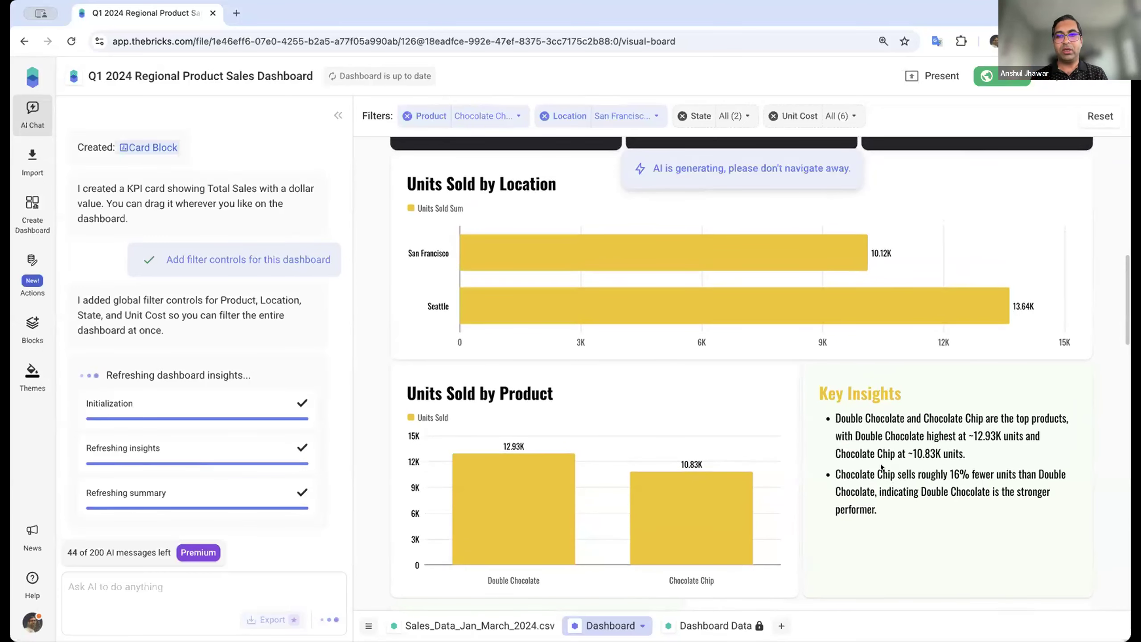
click(888, 471)
key(Return)
text(Add more insights)
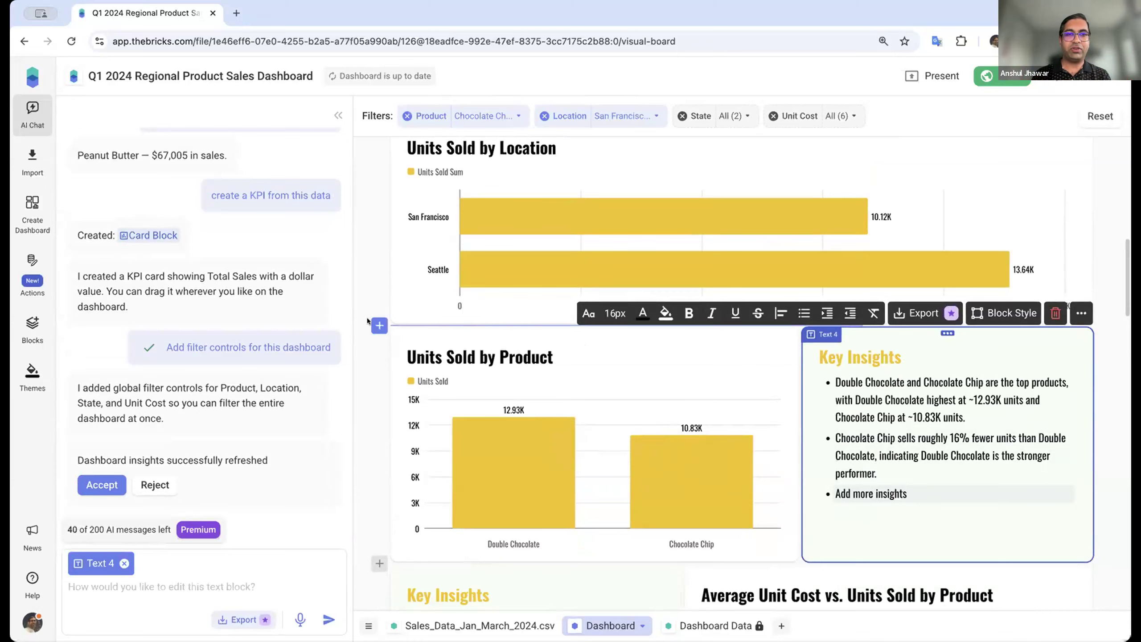
click(367, 279)
Review the refreshed Overall Insights and delete the "Add more insights" bullet from the Key Insights block beside Units Sold by Product
scroll(367, 279, up, 3)
scroll(367, 279, up, 5)
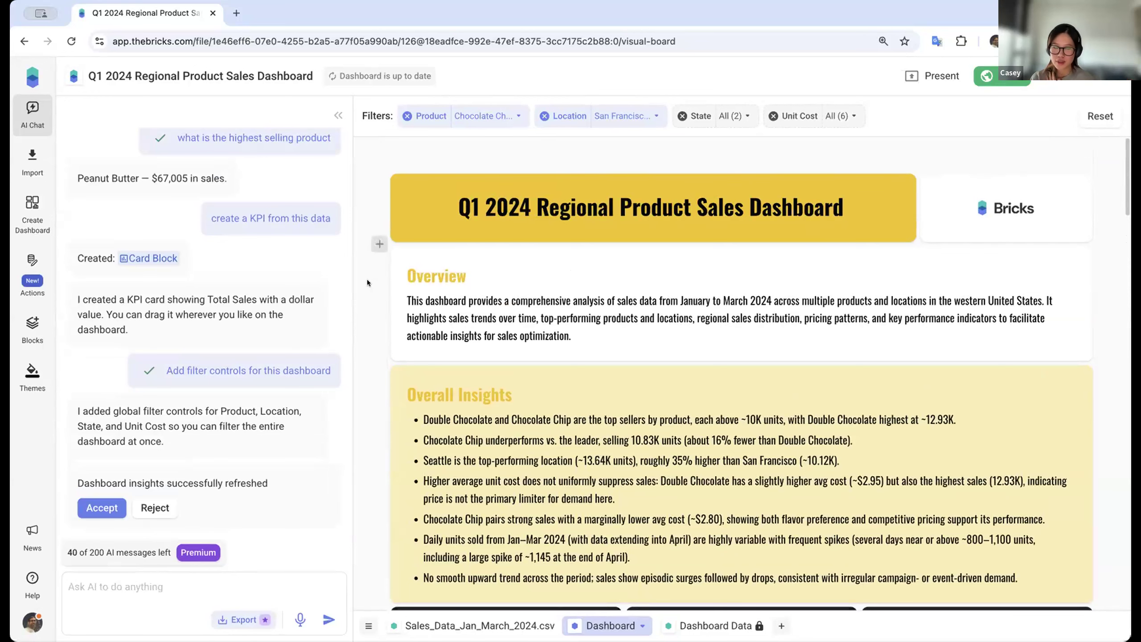
scroll(372, 381, down, 8)
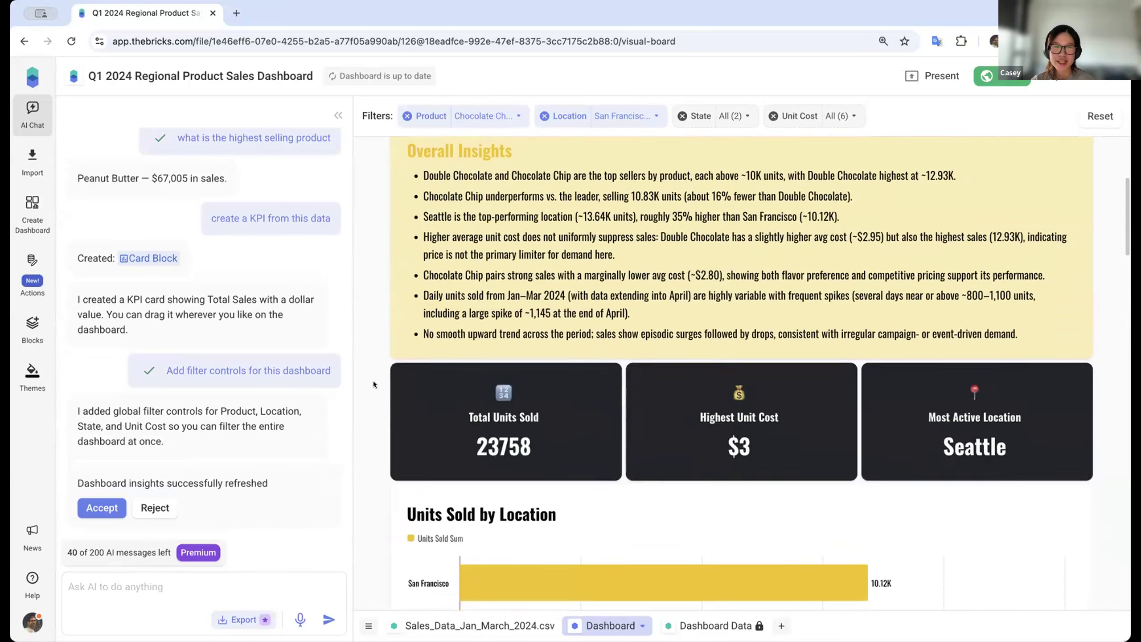
scroll(372, 381, down, 4)
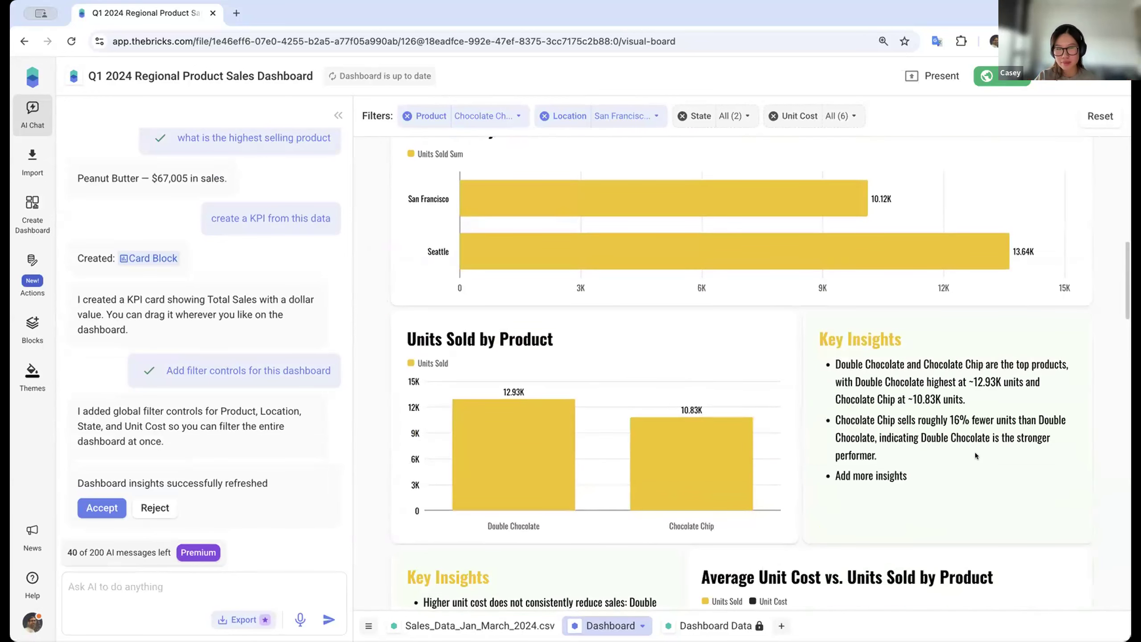
click(969, 445)
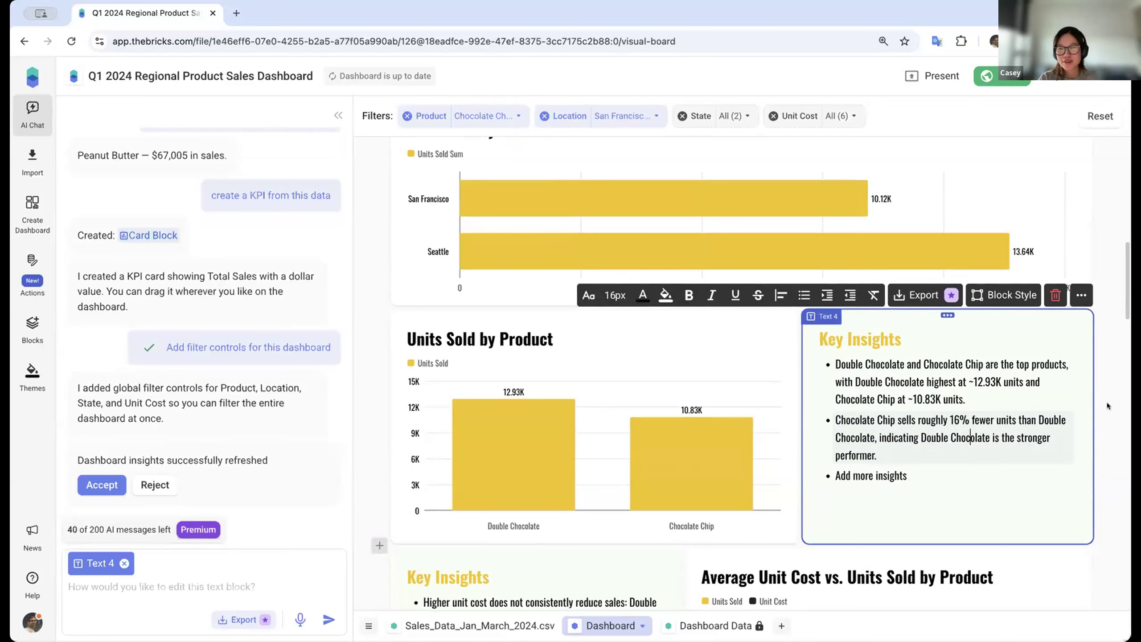
click(977, 470)
scroll(977, 467, up, 1)
drag(949, 491, 804, 493)
key(BackSpace)
key(BackSpace)
key(BackSpace)
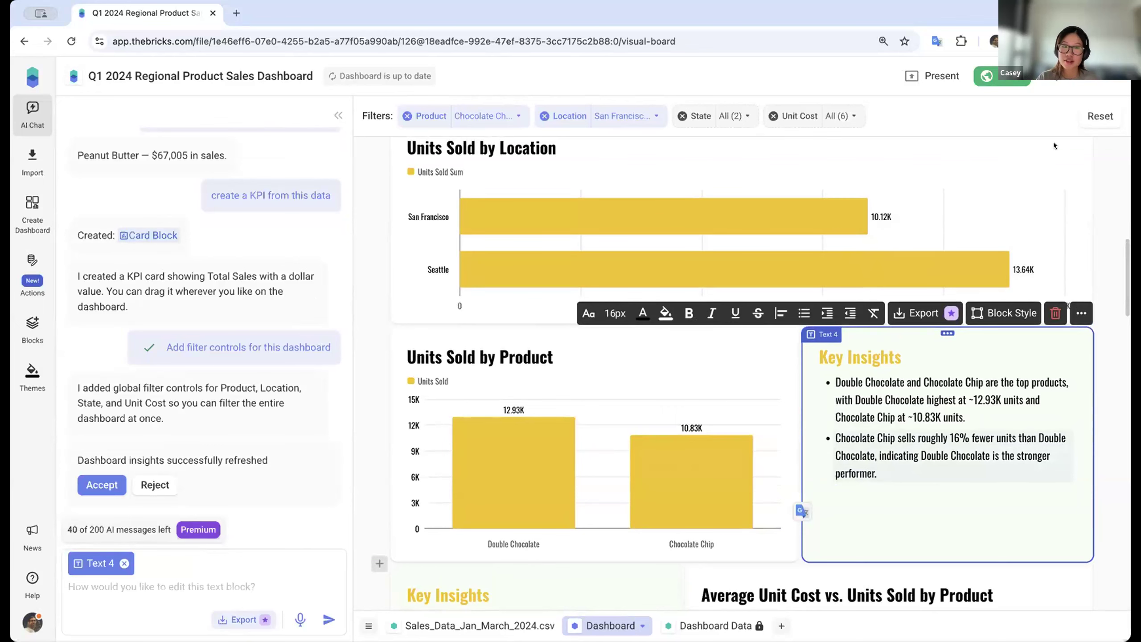
Reset all dashboard filters, collapse the AI chat and look through the full-width dashboard
click(1098, 117)
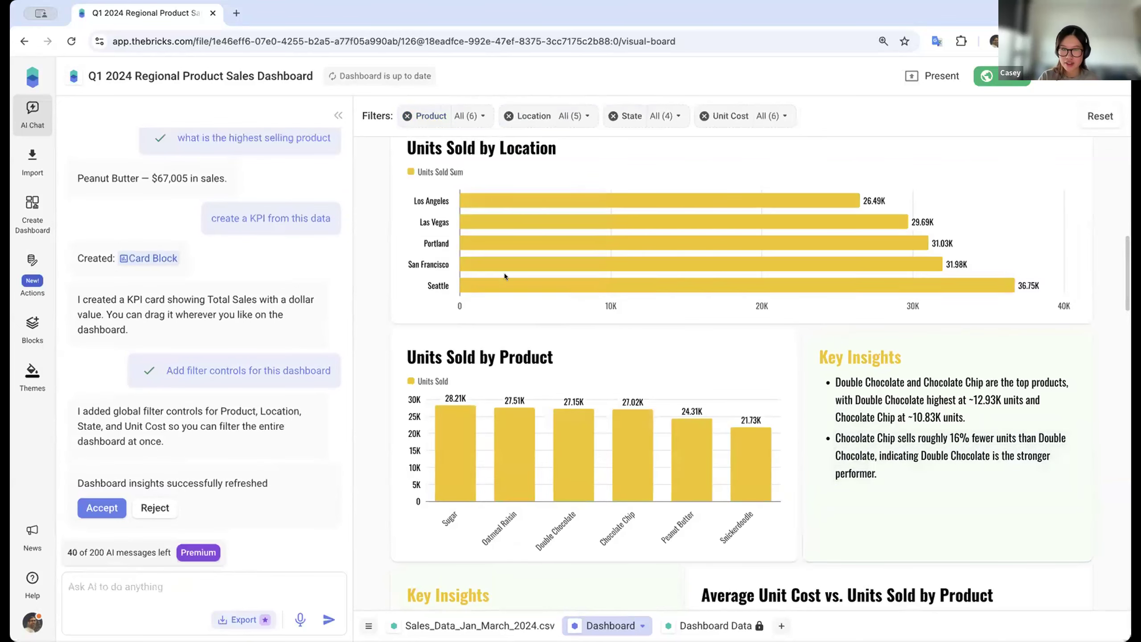
scroll(367, 281, up, 10)
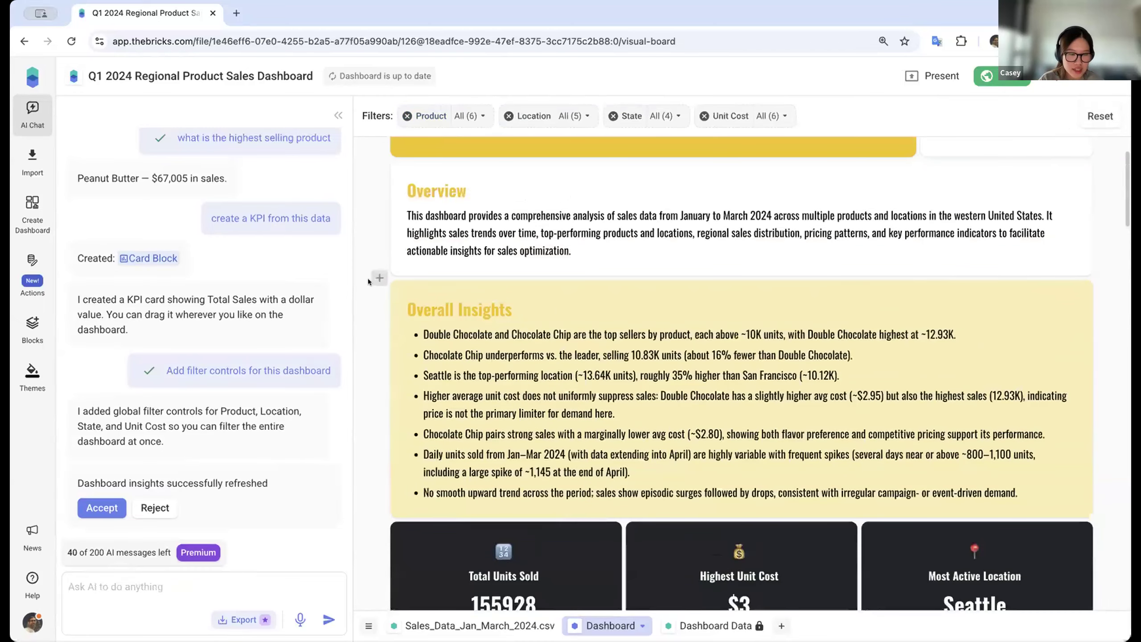
scroll(367, 281, up, 2)
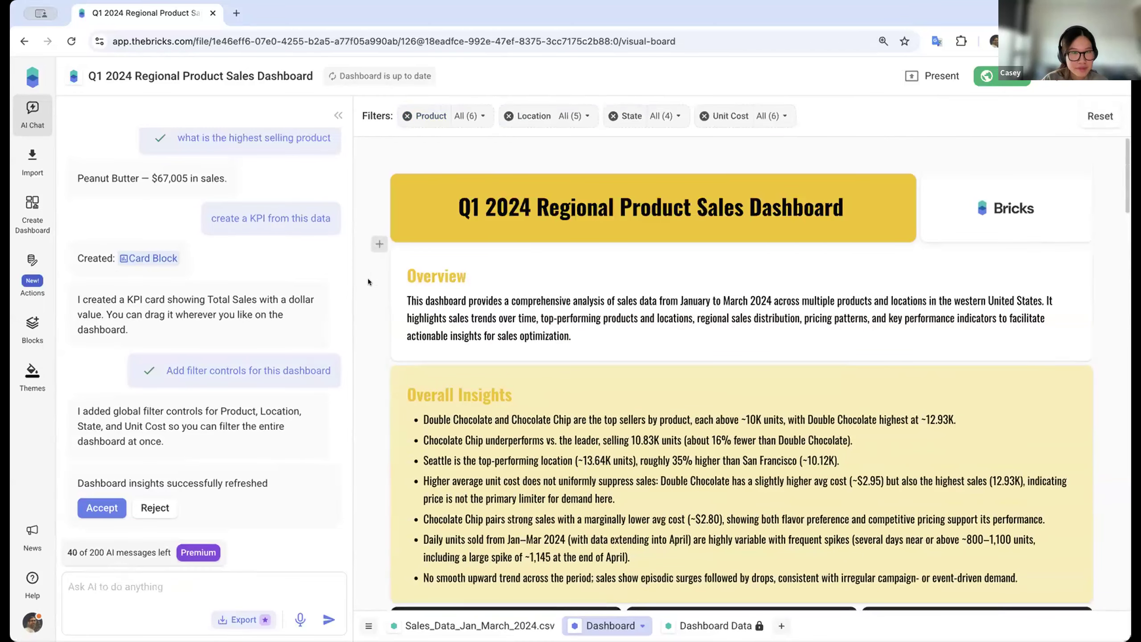
click(337, 115)
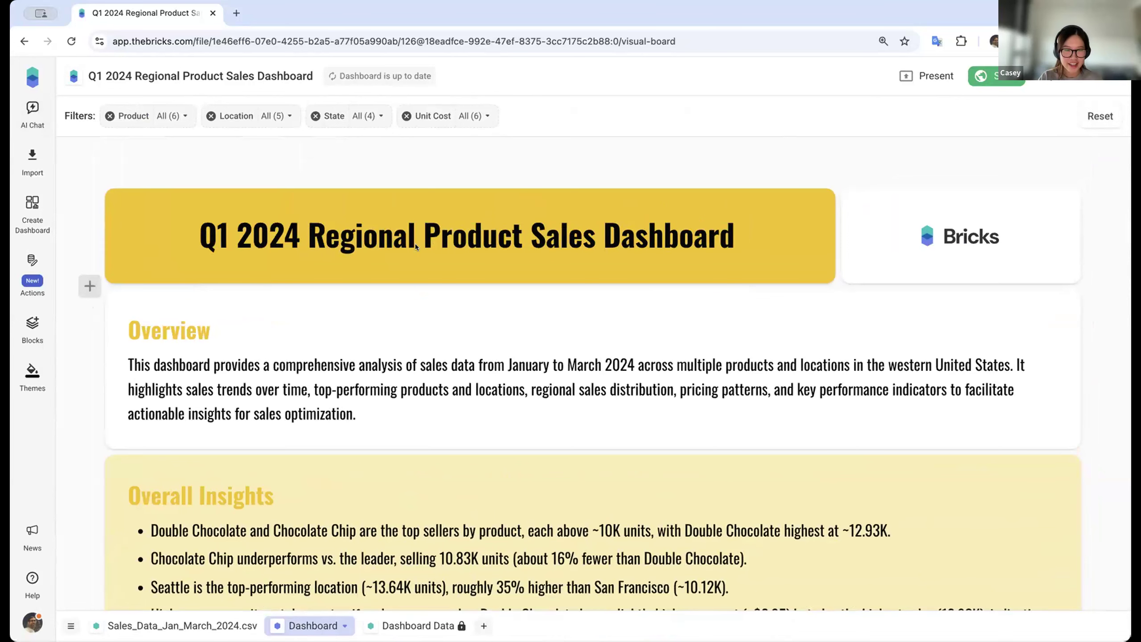
scroll(294, 378, down, 15)
scroll(295, 378, up, 15)
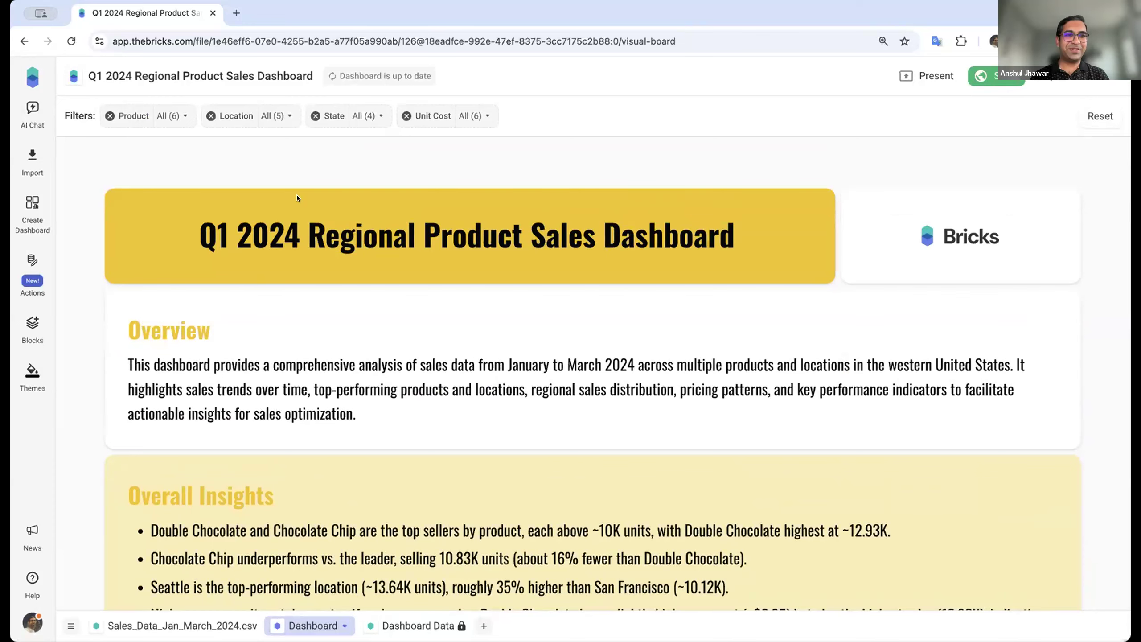
Examine the source rows and State values in the Sales_Data_Jan_March_2024.csv sheet
click(155, 626)
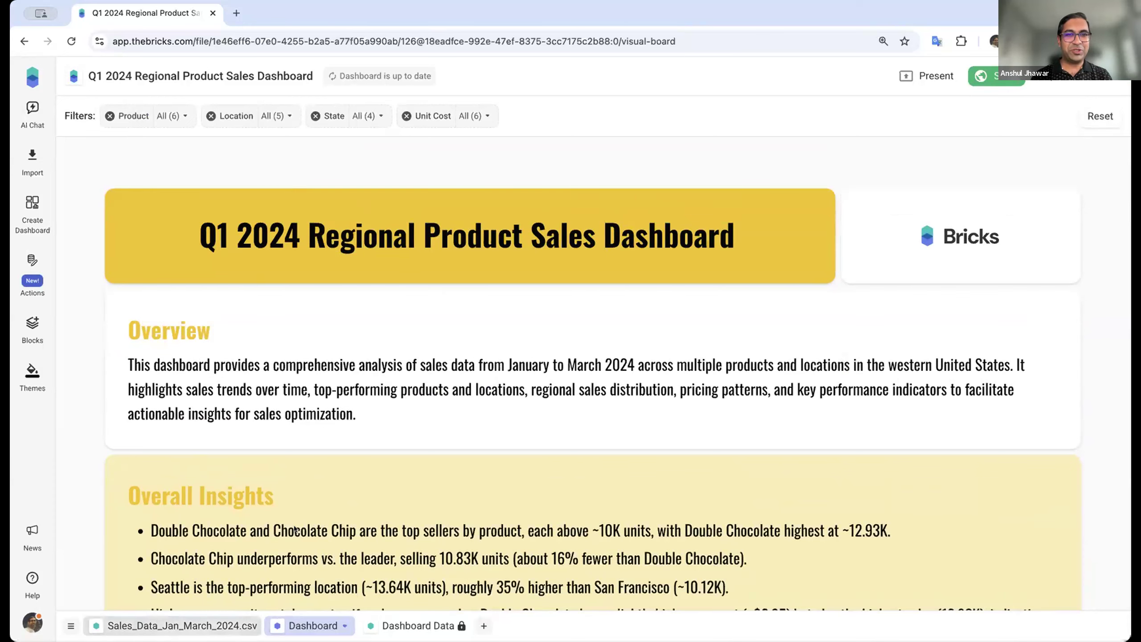
scroll(391, 457, down, 6)
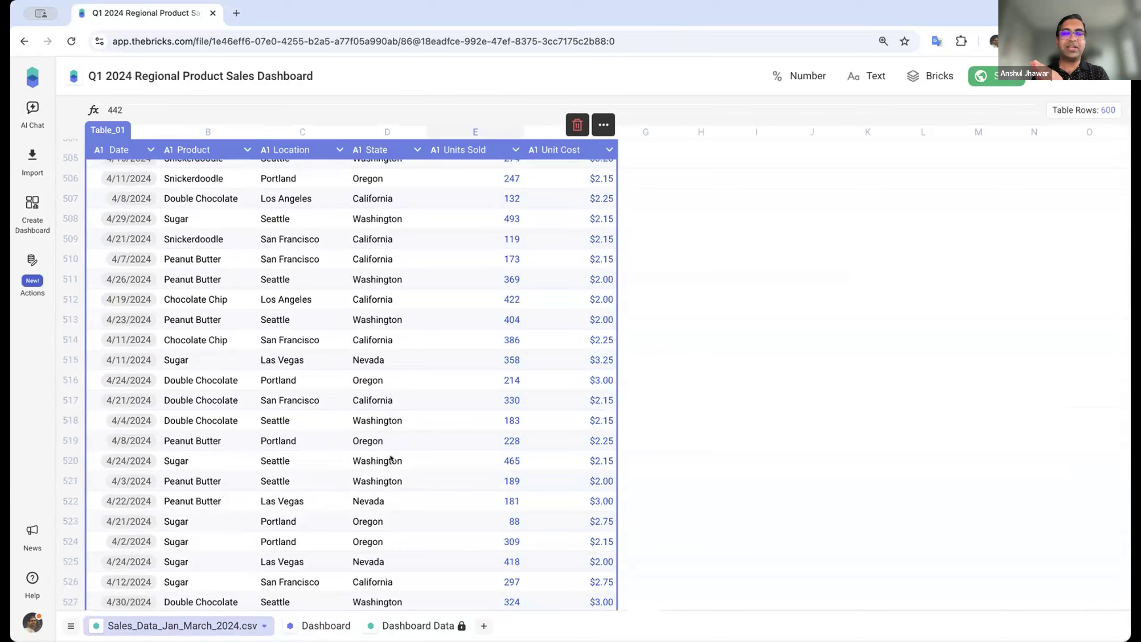
scroll(357, 261, up, 16)
drag(283, 179, 378, 430)
click(376, 435)
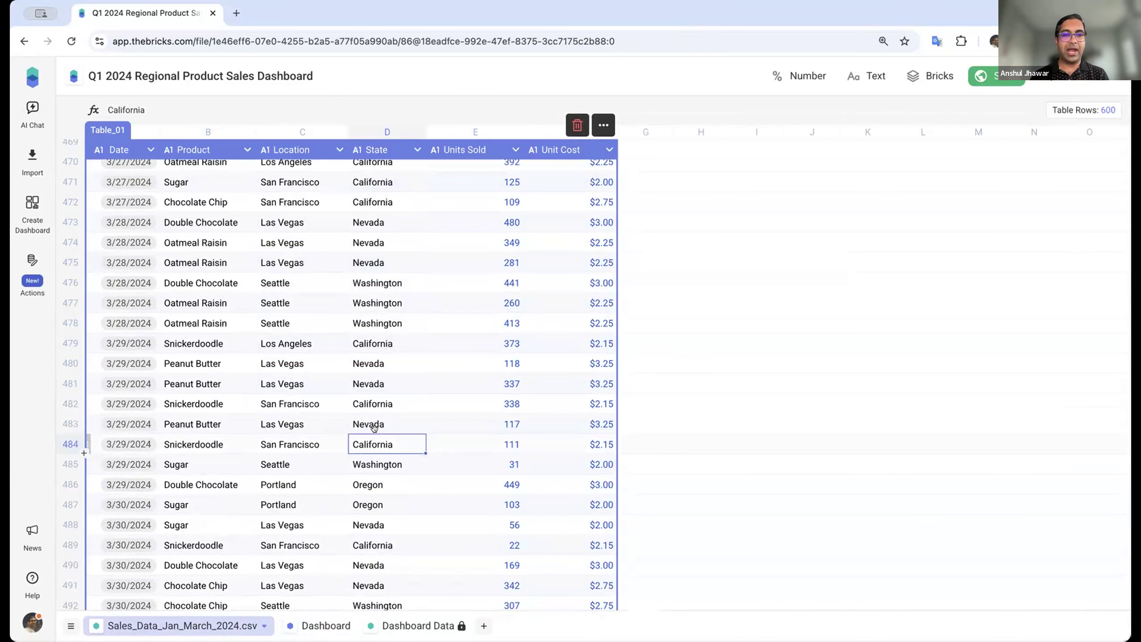
Reuse the dashboard's layout with UK sales data in a new file and review the generated cards and charts
click(320, 625)
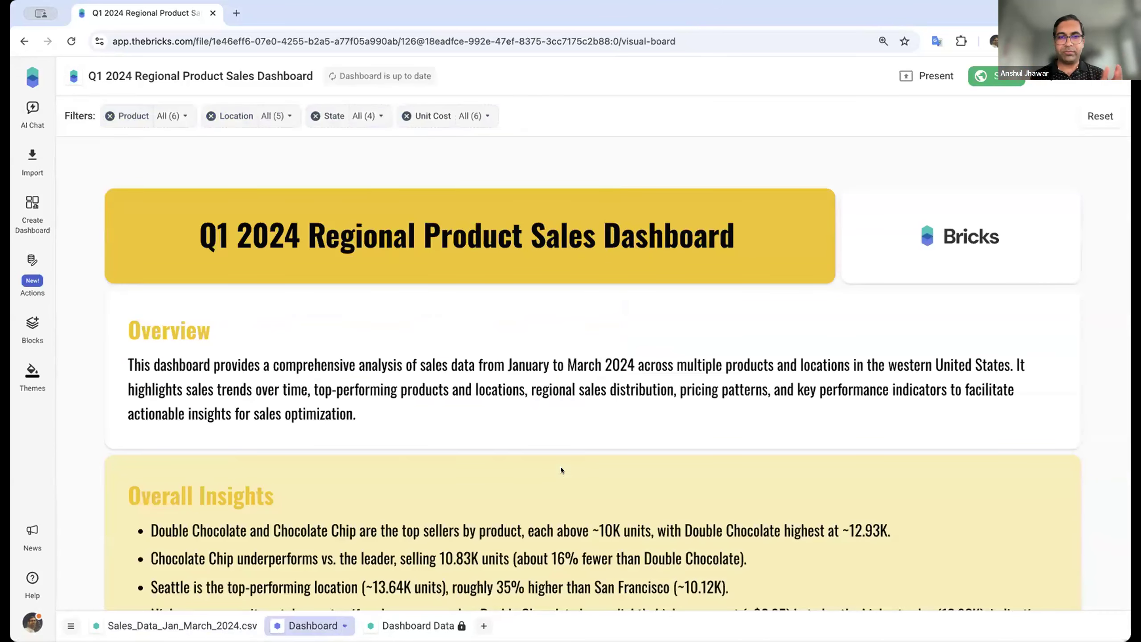
scroll(625, 488, down, 15)
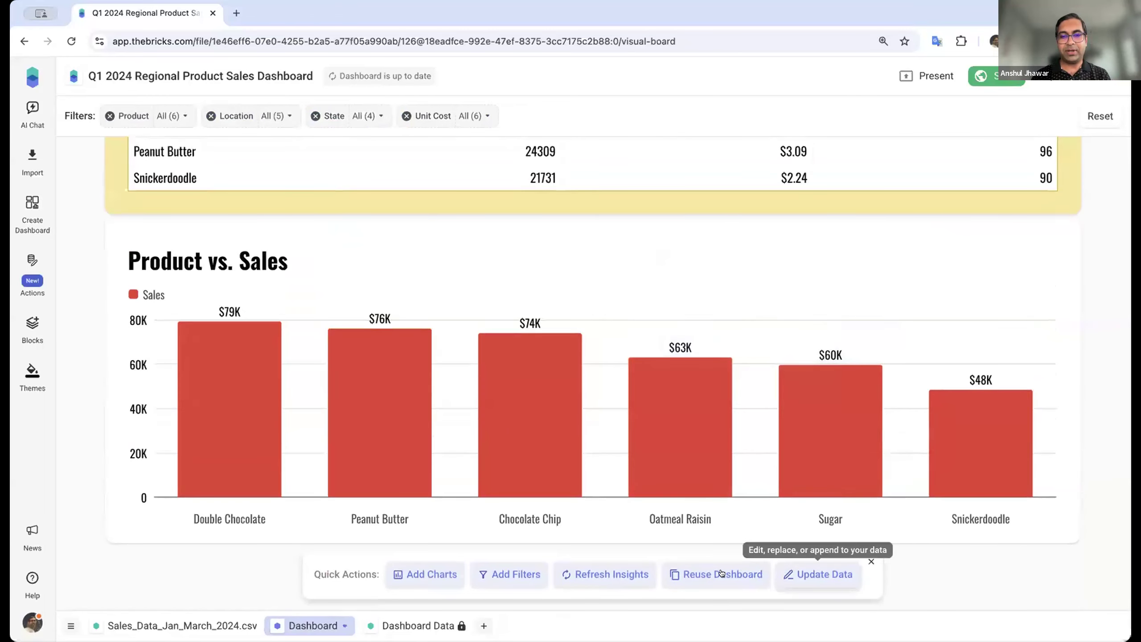
click(714, 572)
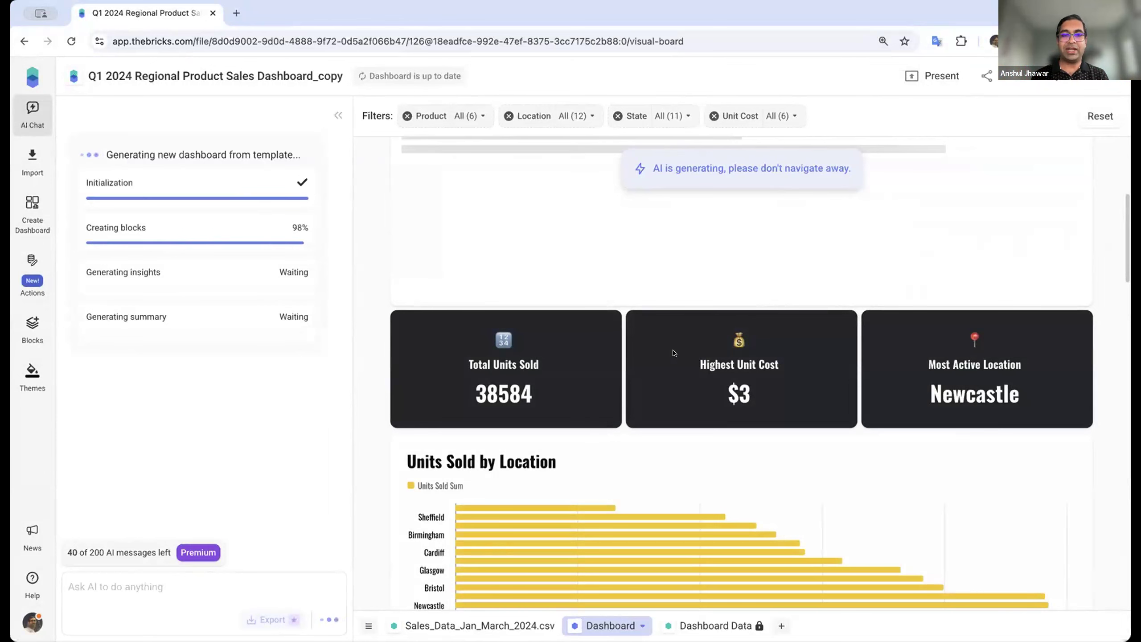
scroll(369, 385, down, 5)
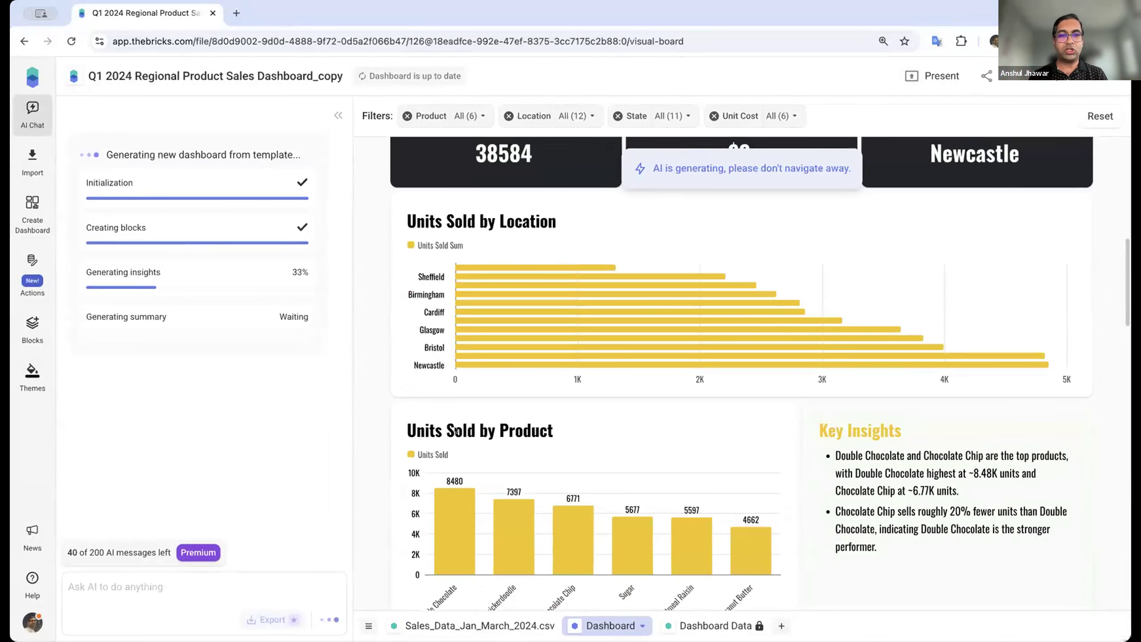
scroll(464, 443, up, 4)
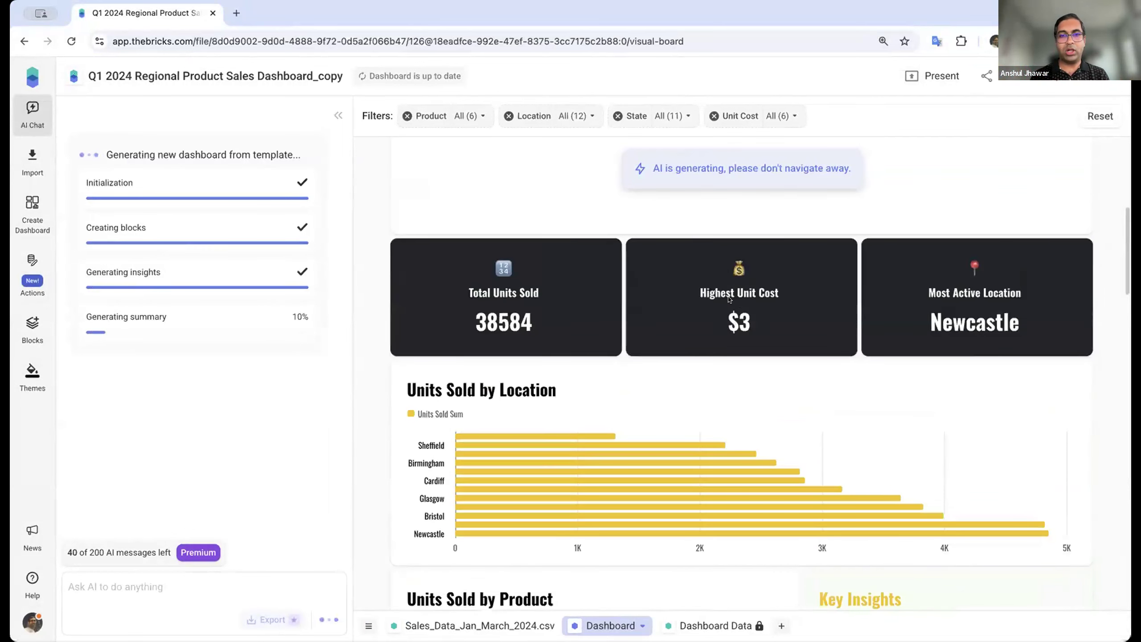
scroll(635, 409, down, 2)
scroll(635, 409, down, 10)
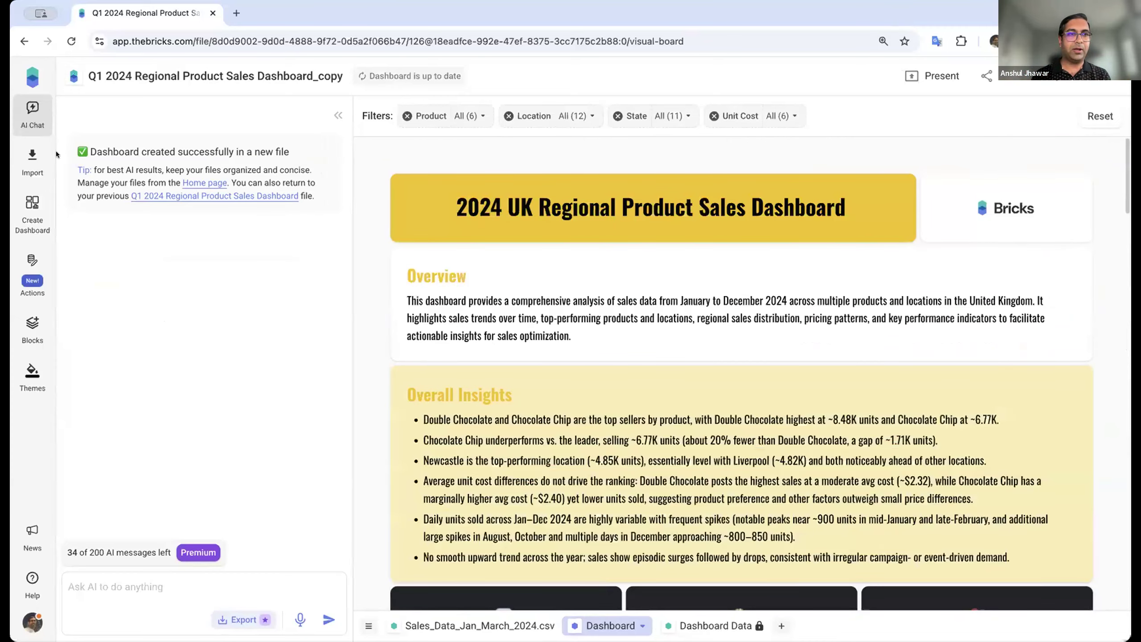
Return to the Webinar Demos file list and duplicate the Q1 2024 Regional Product Sales Dashboard_copy file
click(33, 83)
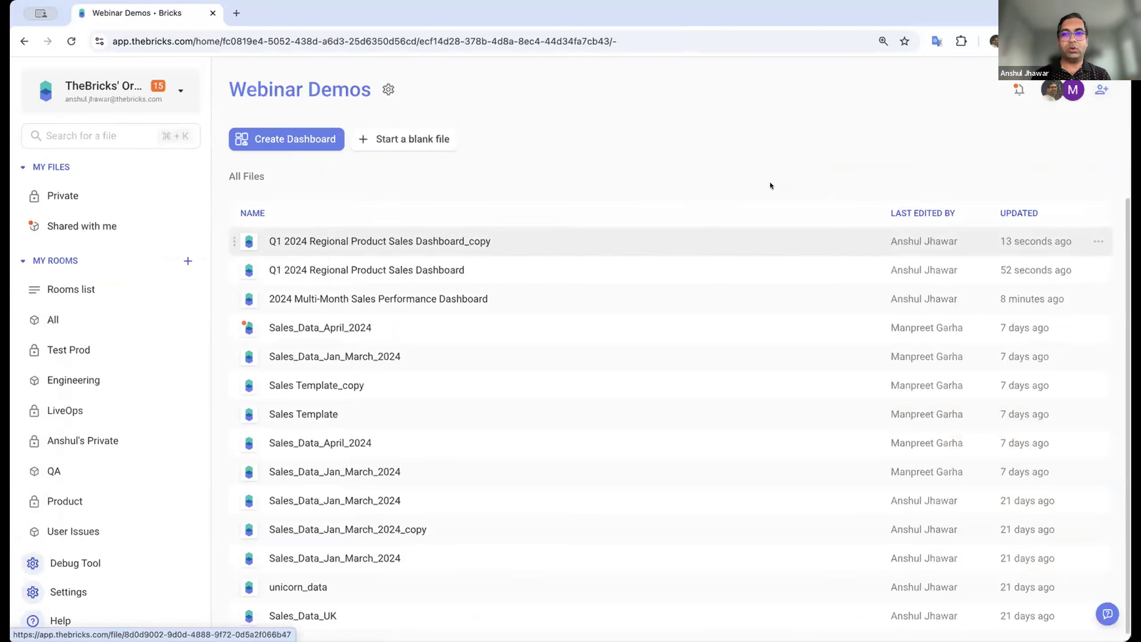
click(1098, 243)
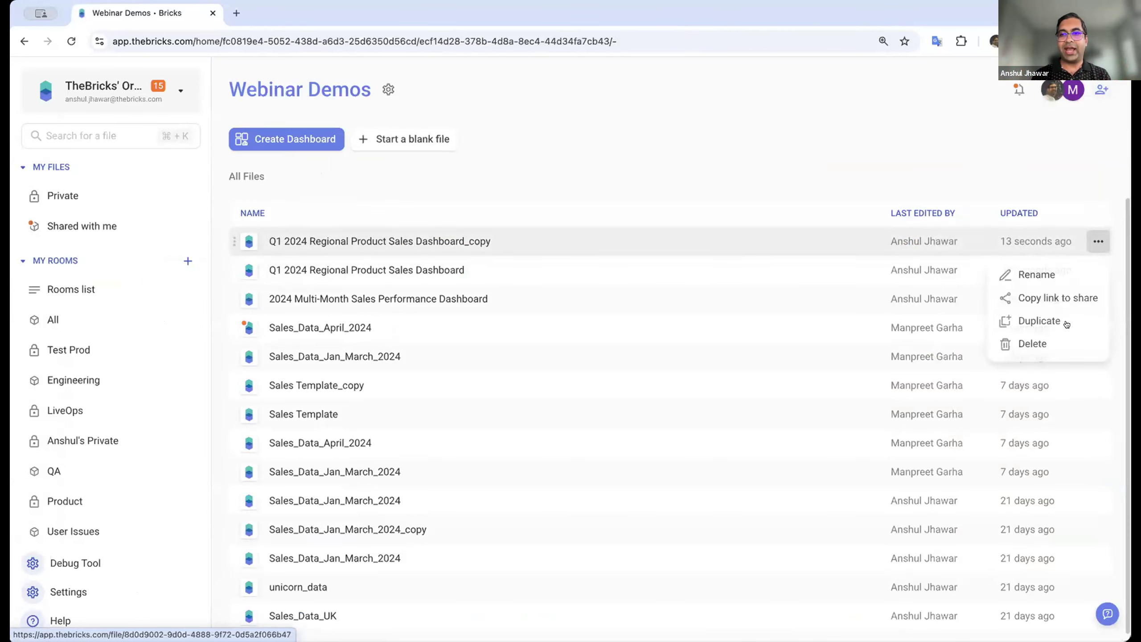
click(1032, 322)
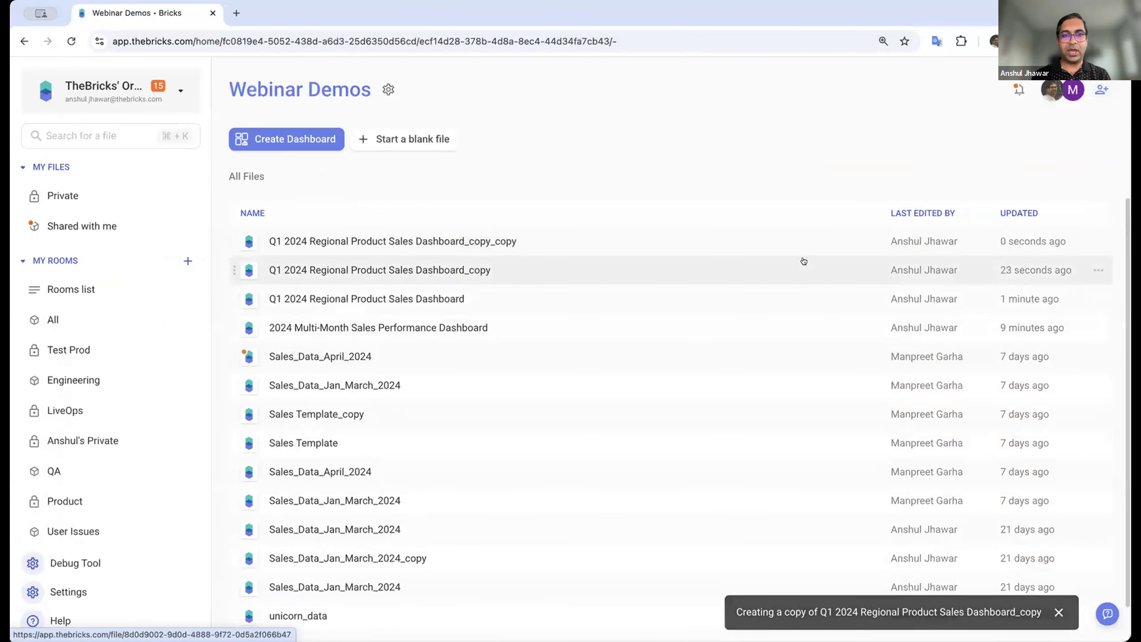
Rename the new duplicate "Q1 2024 Regional Product Sales Dashboard - Template" and open its Dashboard sheet
click(1091, 241)
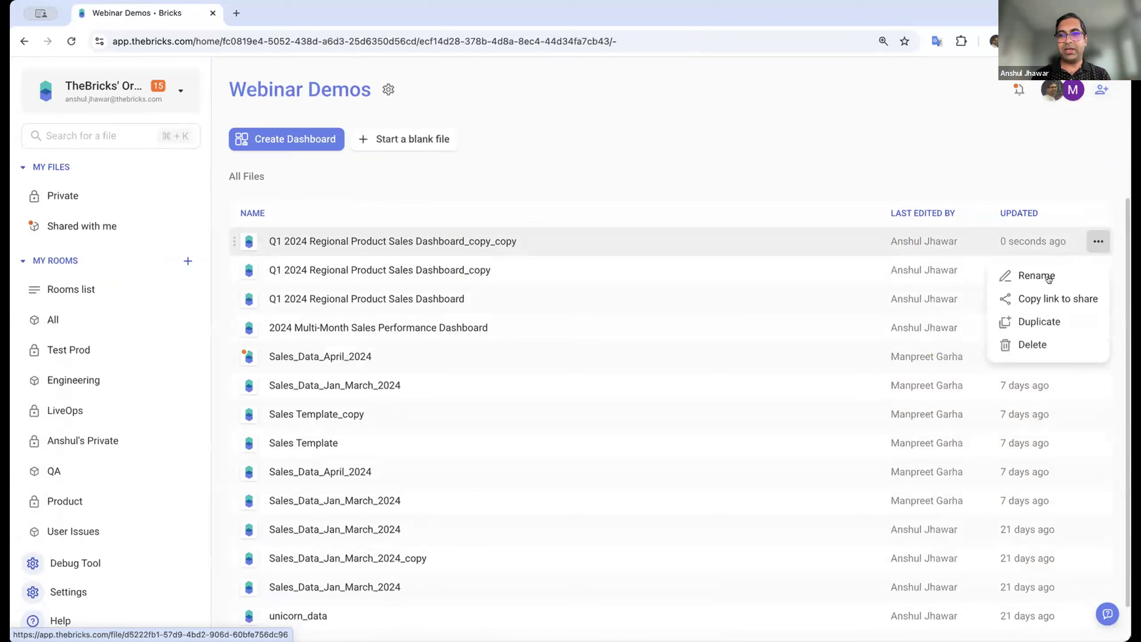
click(1047, 273)
drag(431, 238, 484, 239)
key(BackSpace)
text(- Template)
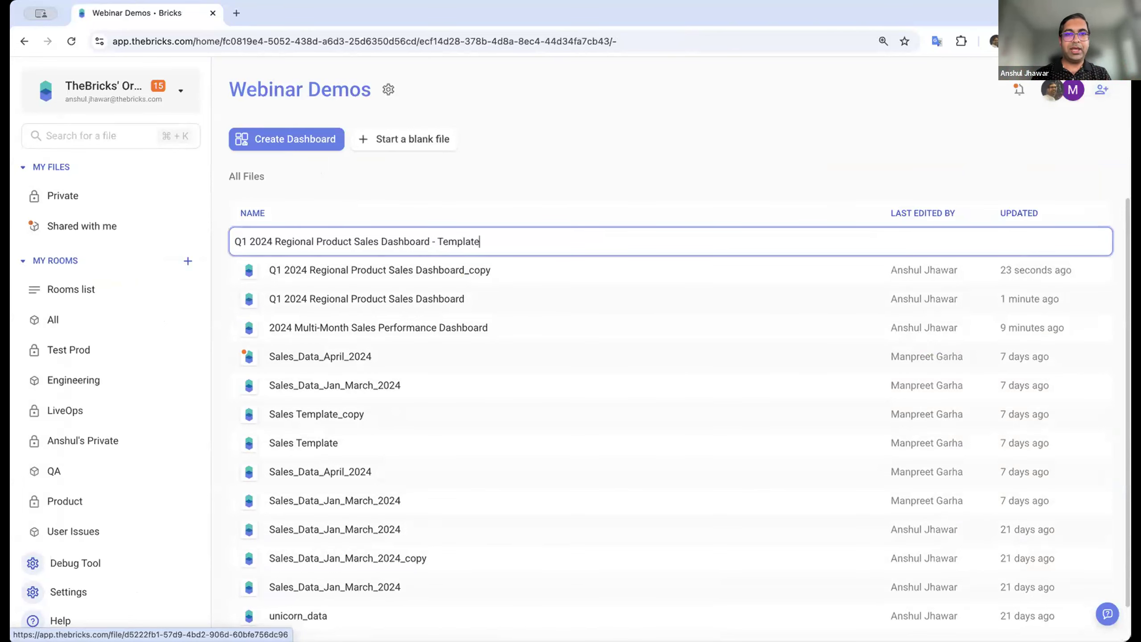
key(Return)
click(396, 241)
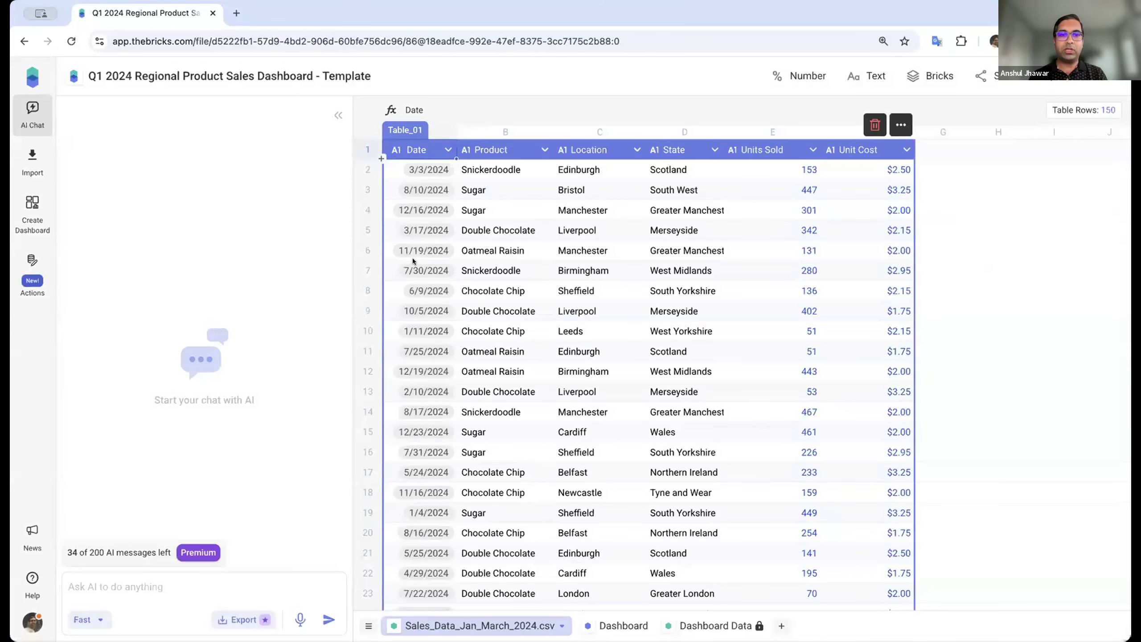
click(602, 625)
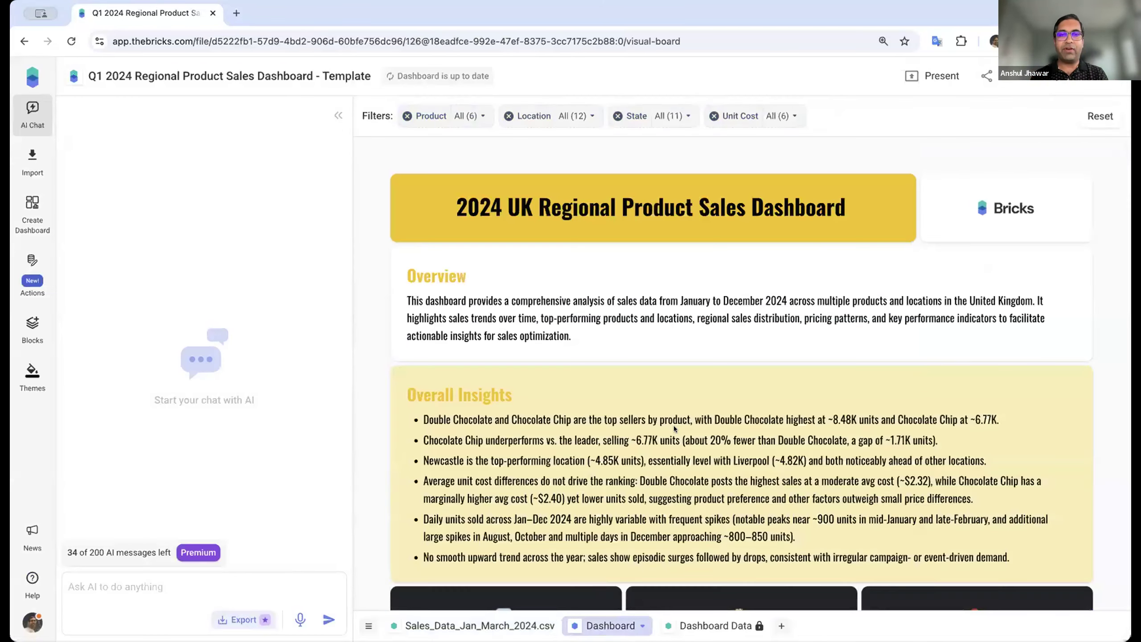